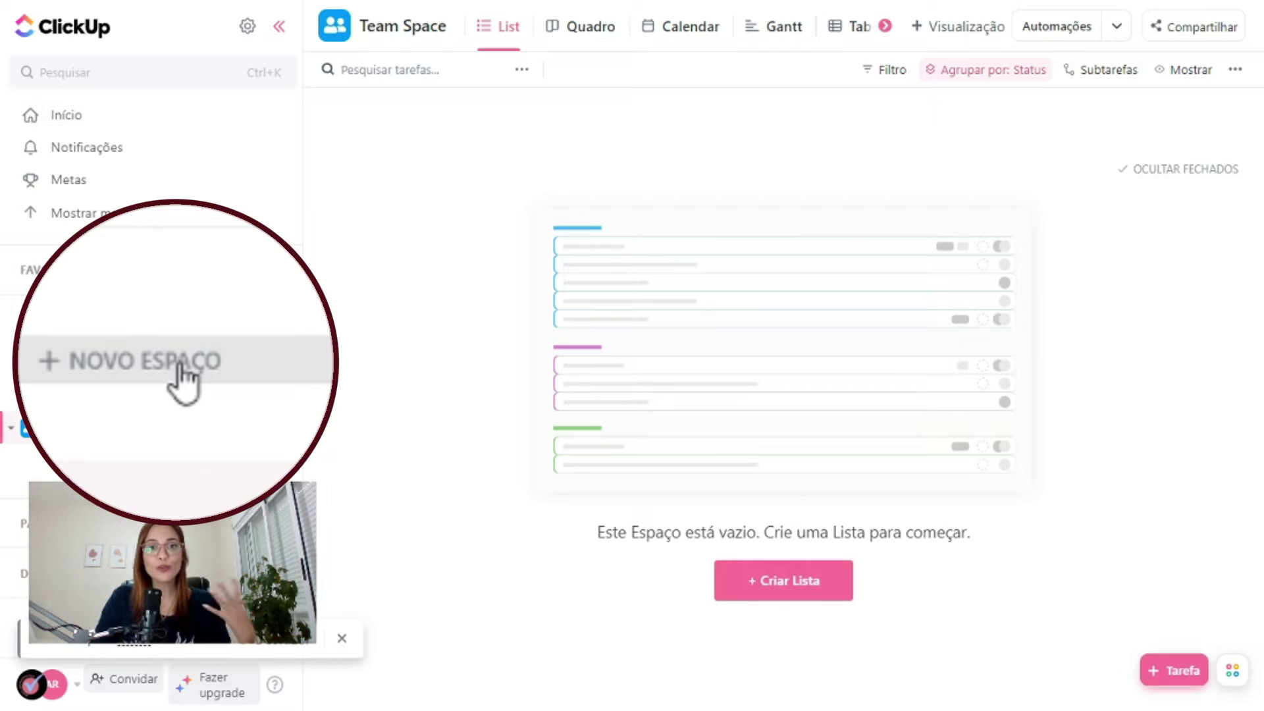
Start creating a new space and name it "Ana Gestão de Tempo".
left_click(178, 362)
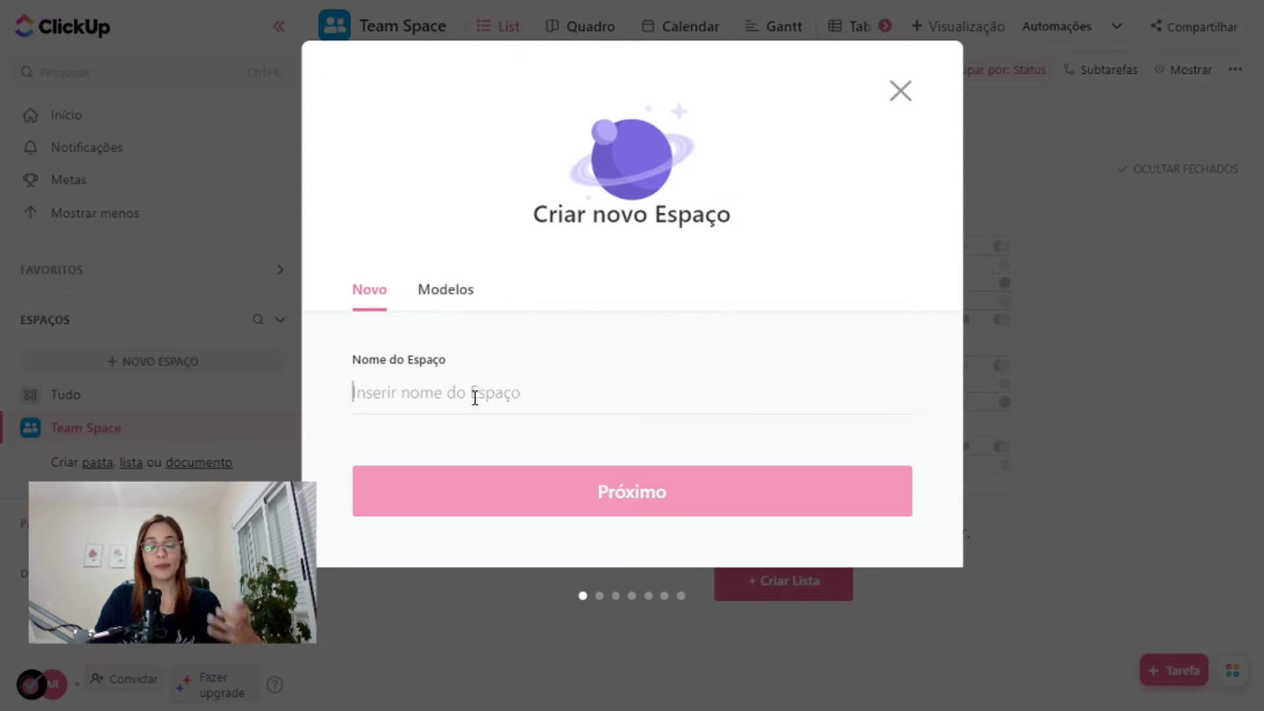
type("Ana Gestão")
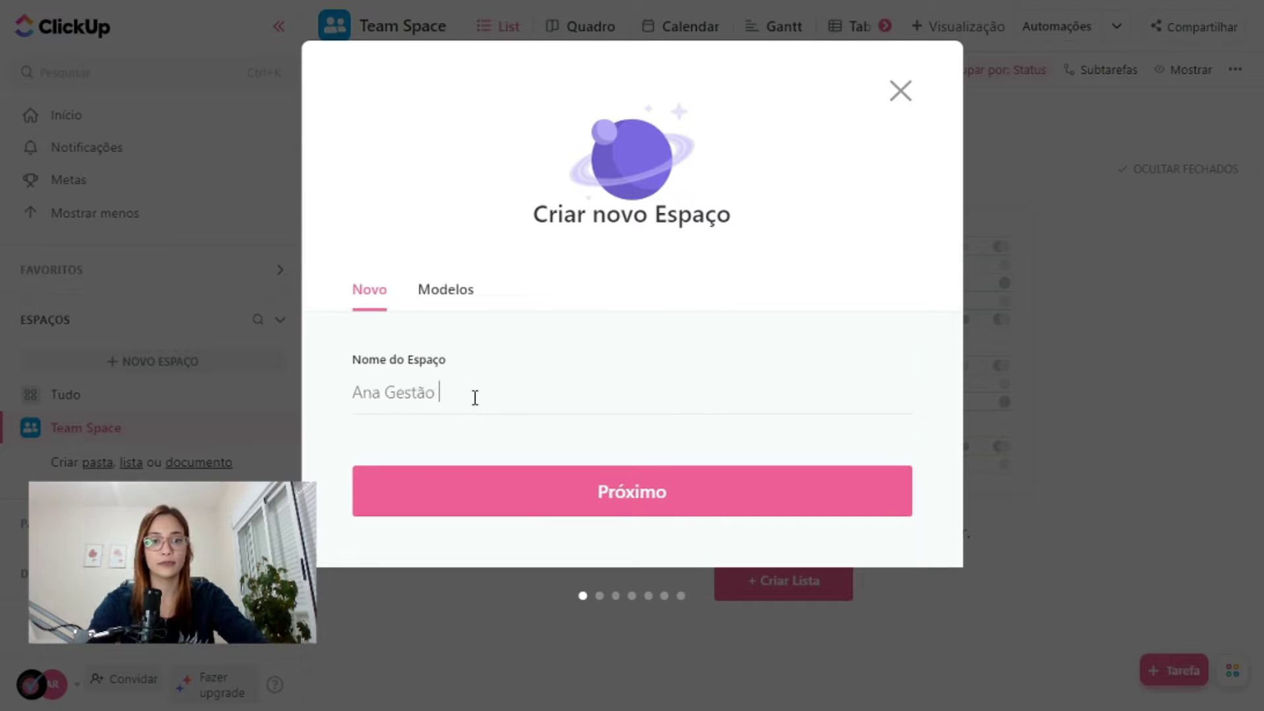
key("Return")
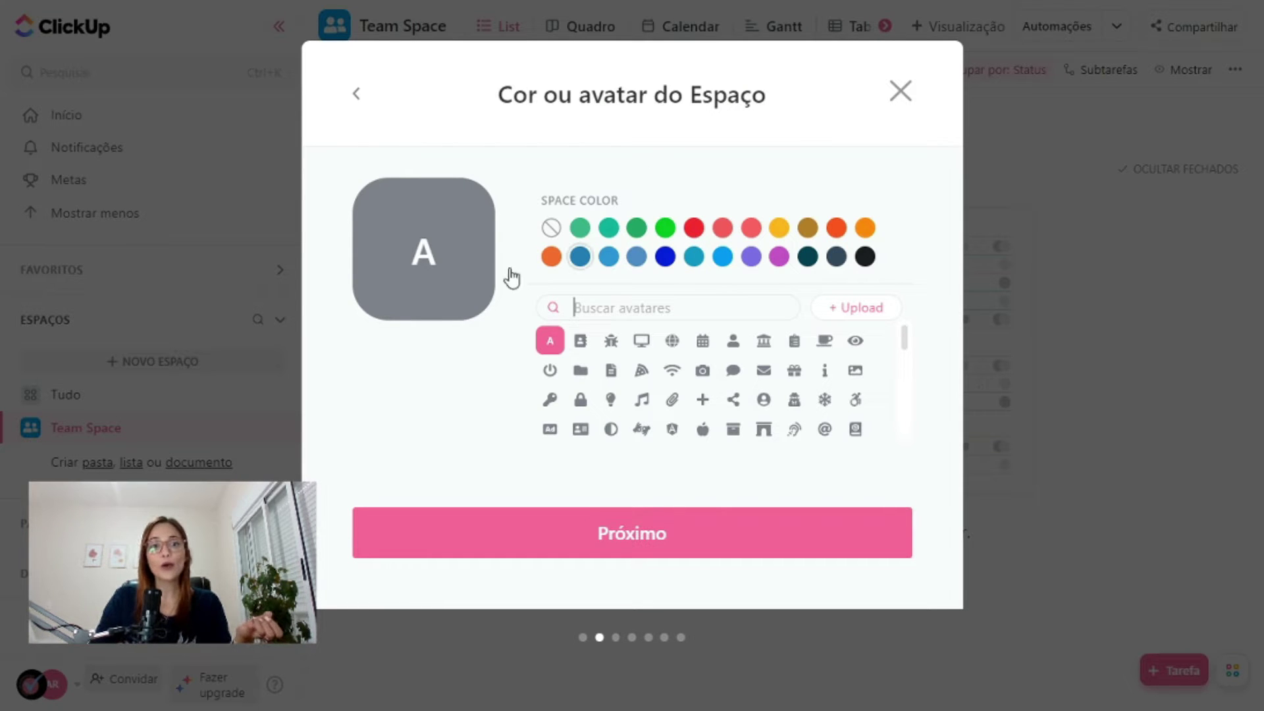
Upload the checkmark logo image as the space's avatar and keep the space shared with the whole workspace.
left_click(862, 304)
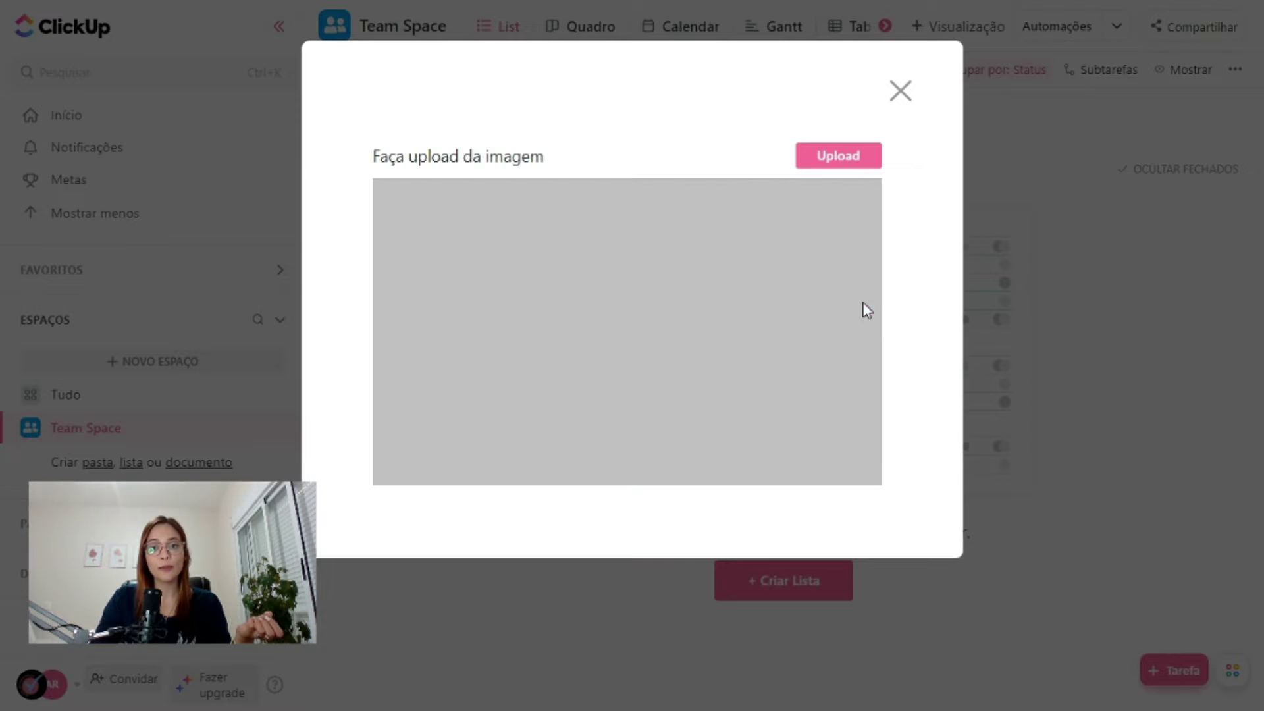
left_click(833, 158)
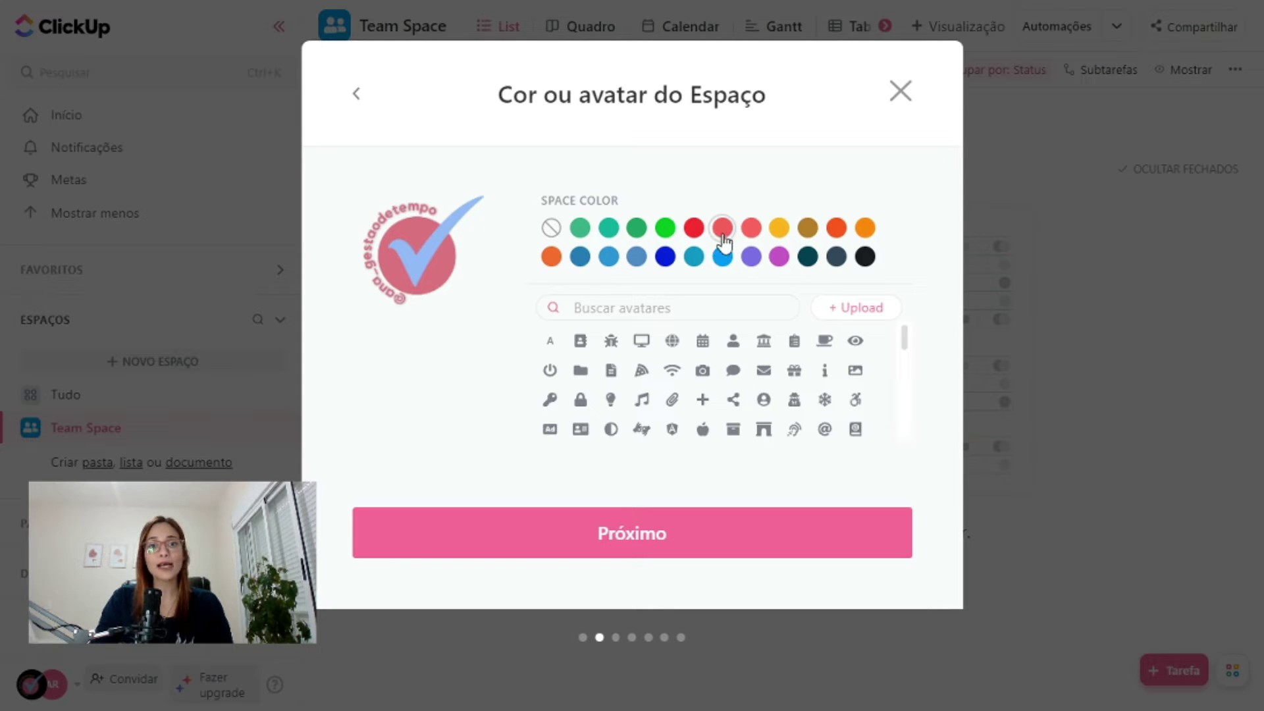
left_click(722, 542)
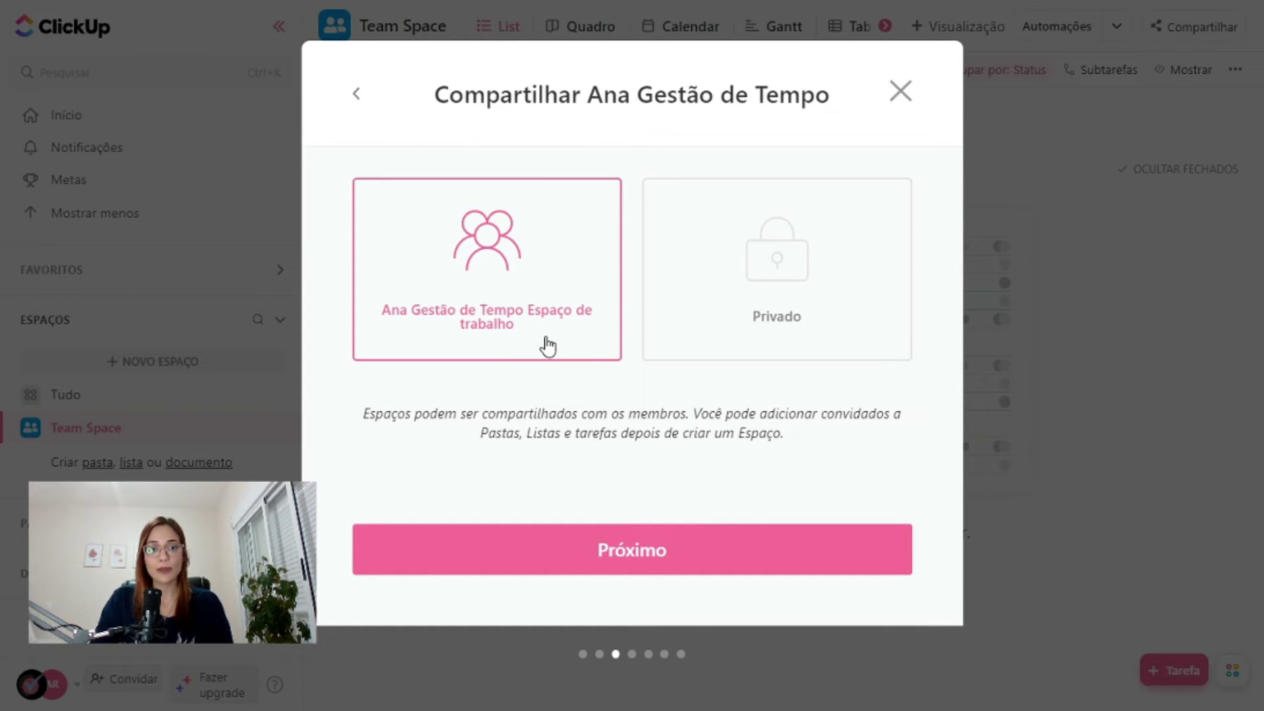
left_click(683, 551)
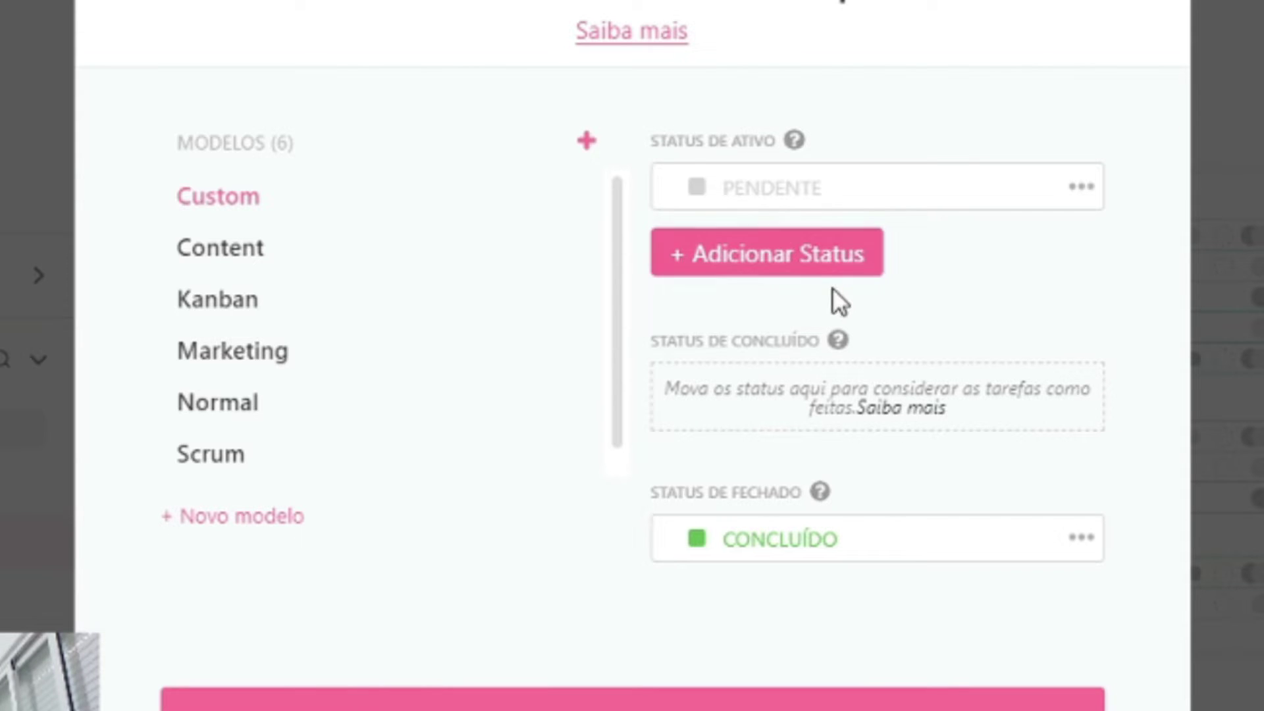
Choose the Kanban status template and rename its OPEN status as ABERTA.
mouse_move(837, 345)
left_click(211, 310)
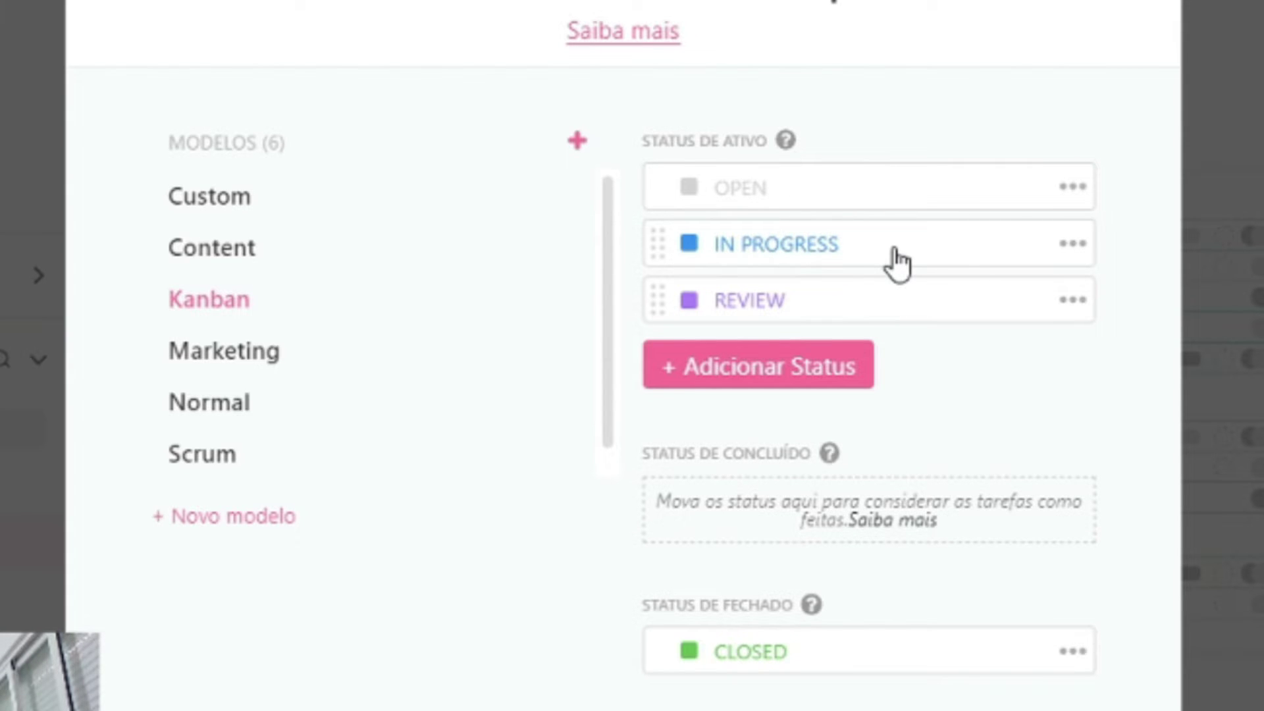
left_click(841, 192)
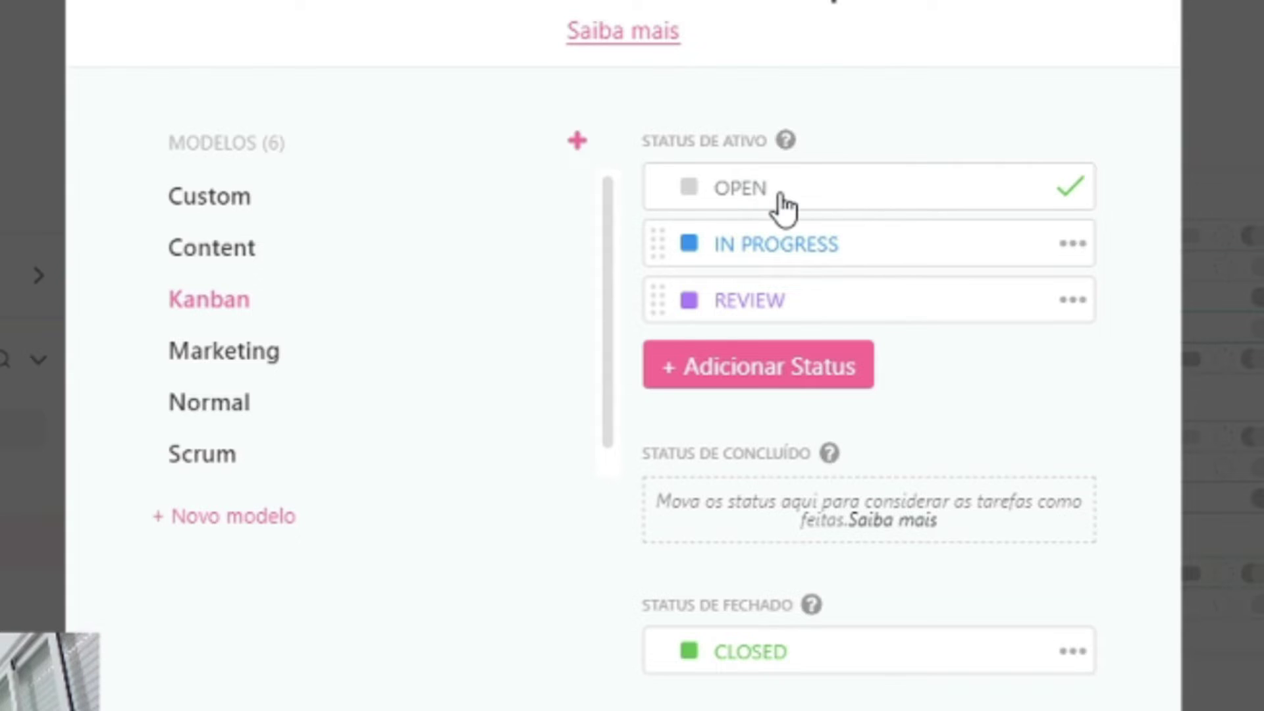
key("BackSpace")
key("BackSpace")
type("ABERTA")
Rename the IN PROGRESS status as EM ANDAMENTO and the REVIEW status as REVISÃO.
left_click(890, 258)
type("EM ANDAMENTO")
left_click(856, 304)
key("BackSpace")
key("BackSpace")
type("SÃO")
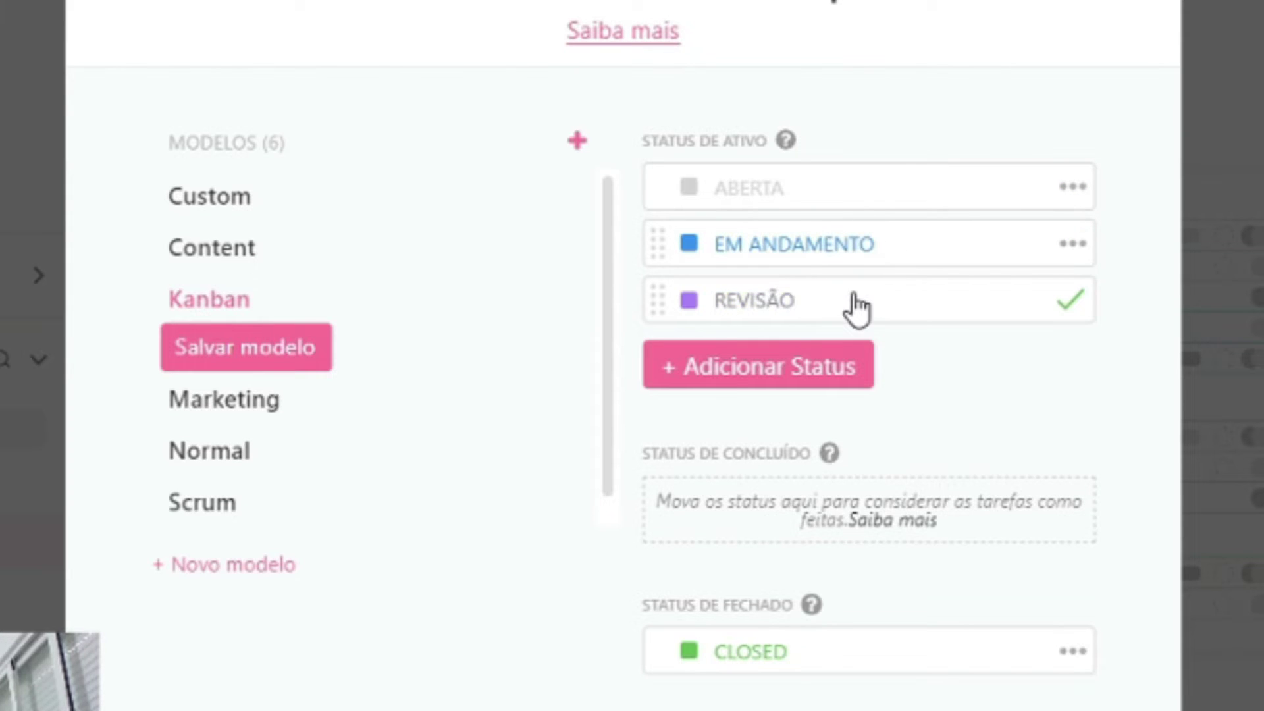
Rename the CLOSED status as CONCLUÍDA, then accept the statuses and the preselected ClickApps.
left_click(801, 659)
key("BackSpace")
key("BackSpace")
key("BackSpace")
key("BackSpace")
key("BackSpace")
type("ONCLUÍDA")
key("Return")
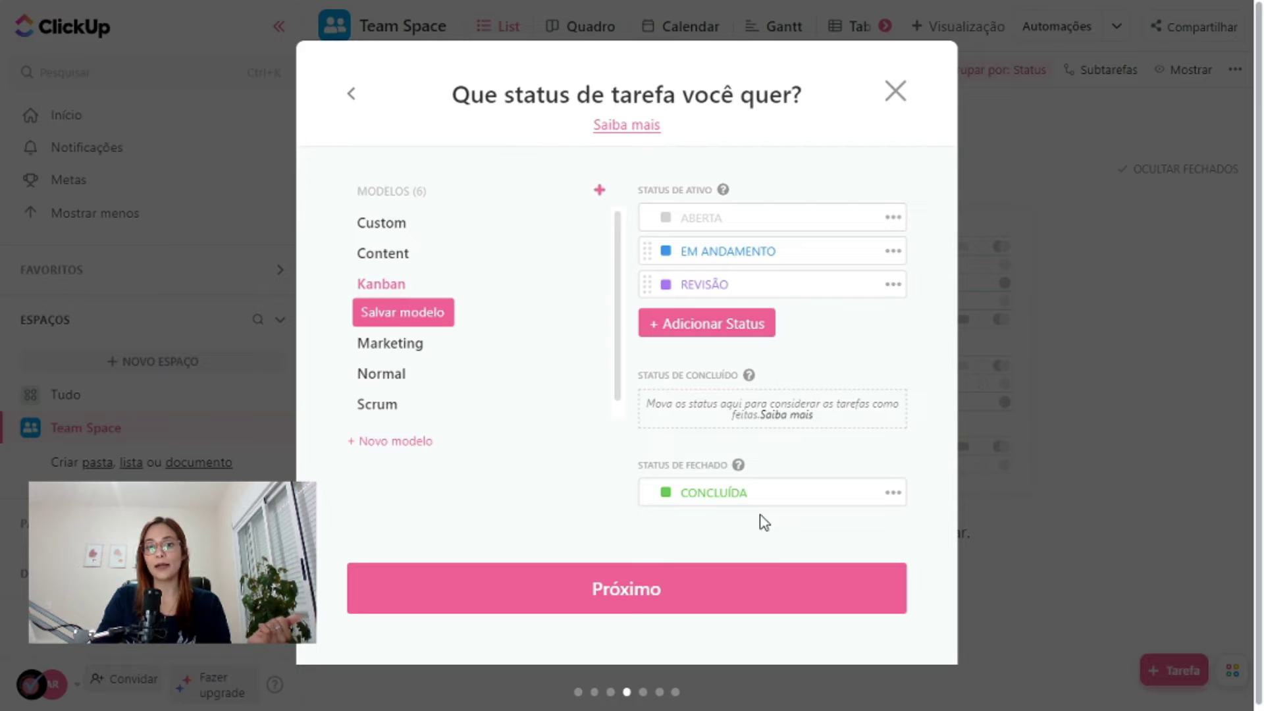
left_click(629, 596)
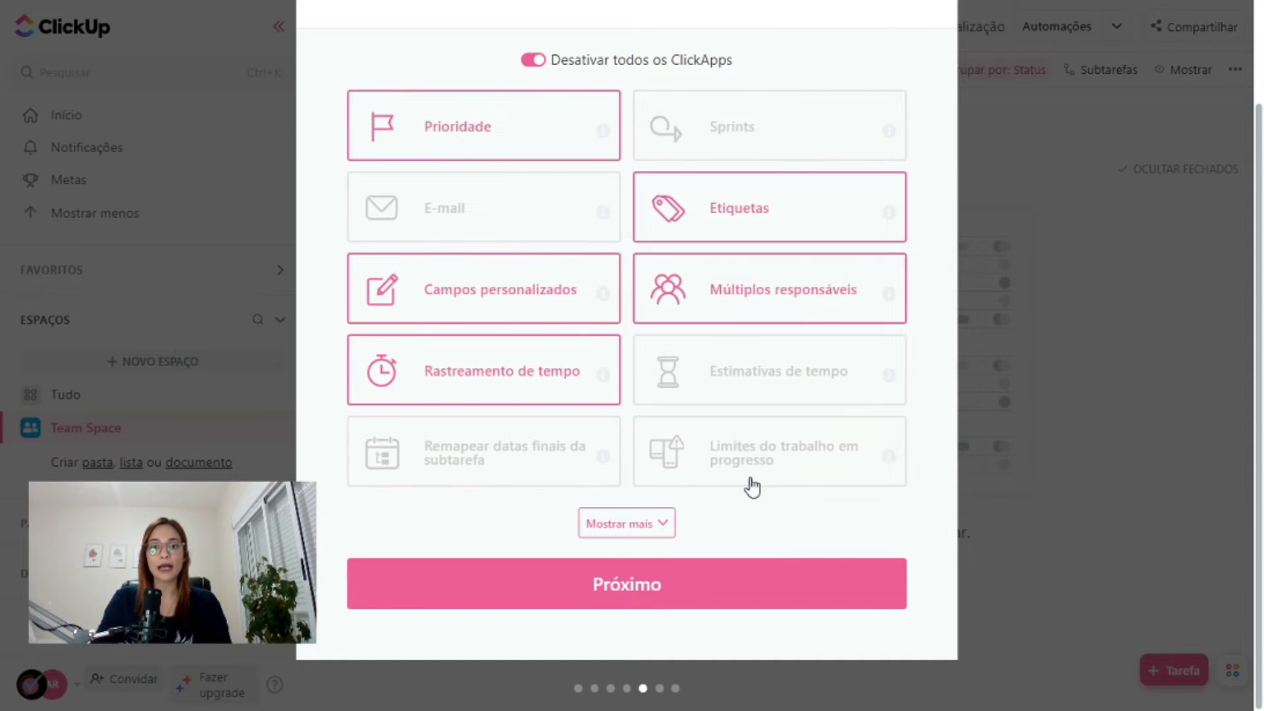
left_click(626, 601)
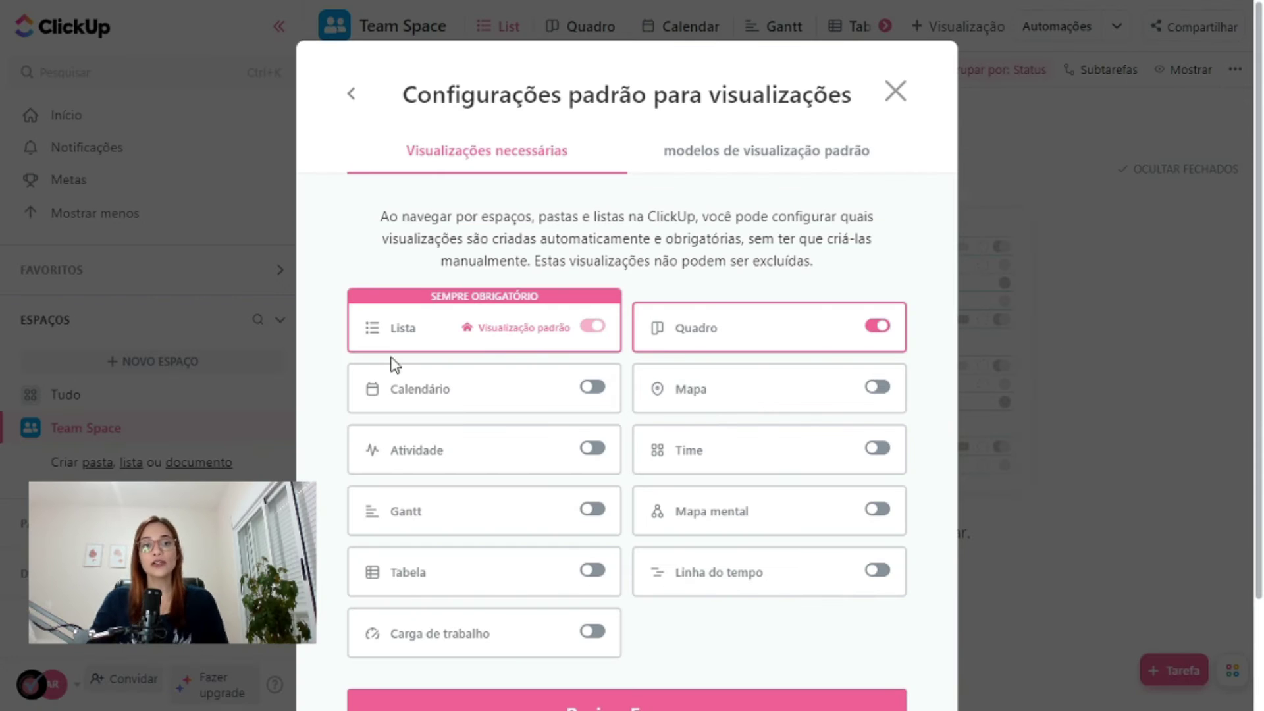
Enable Calendário, Gantt and Linha do tempo as required views and create the space.
left_click(592, 388)
left_click(593, 511)
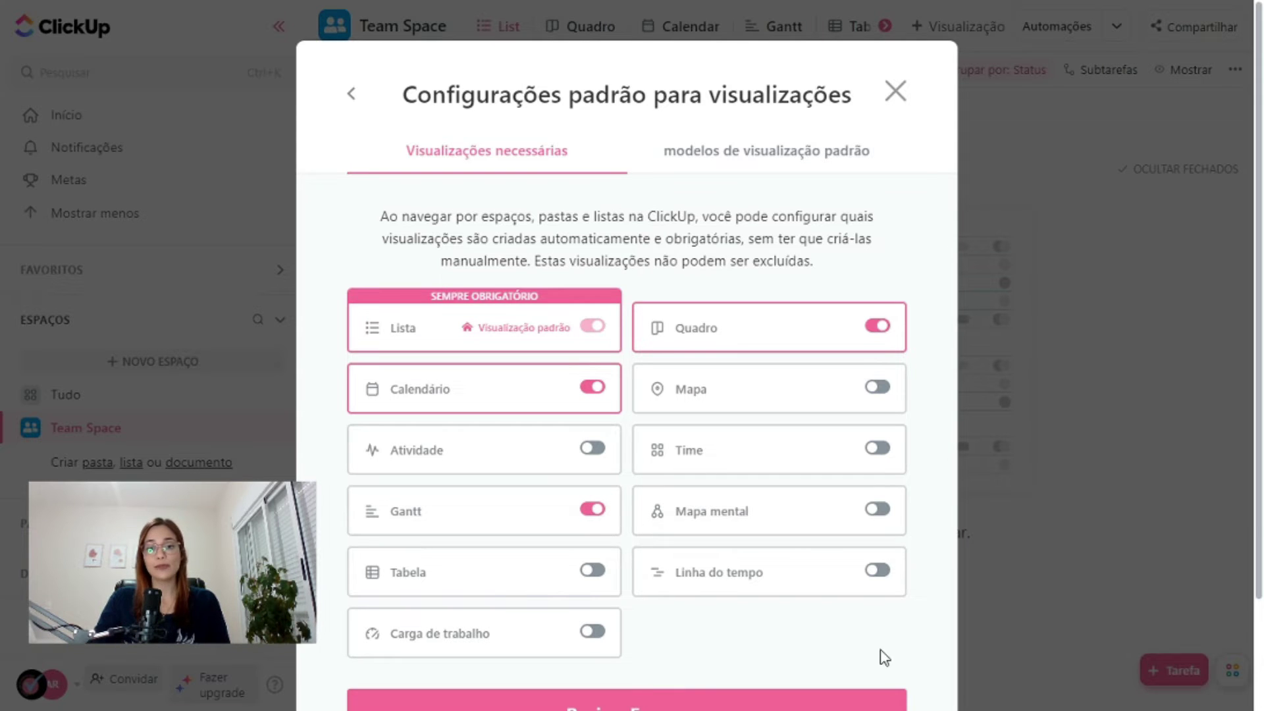
scroll(880, 654, "down", 2)
left_click(878, 481)
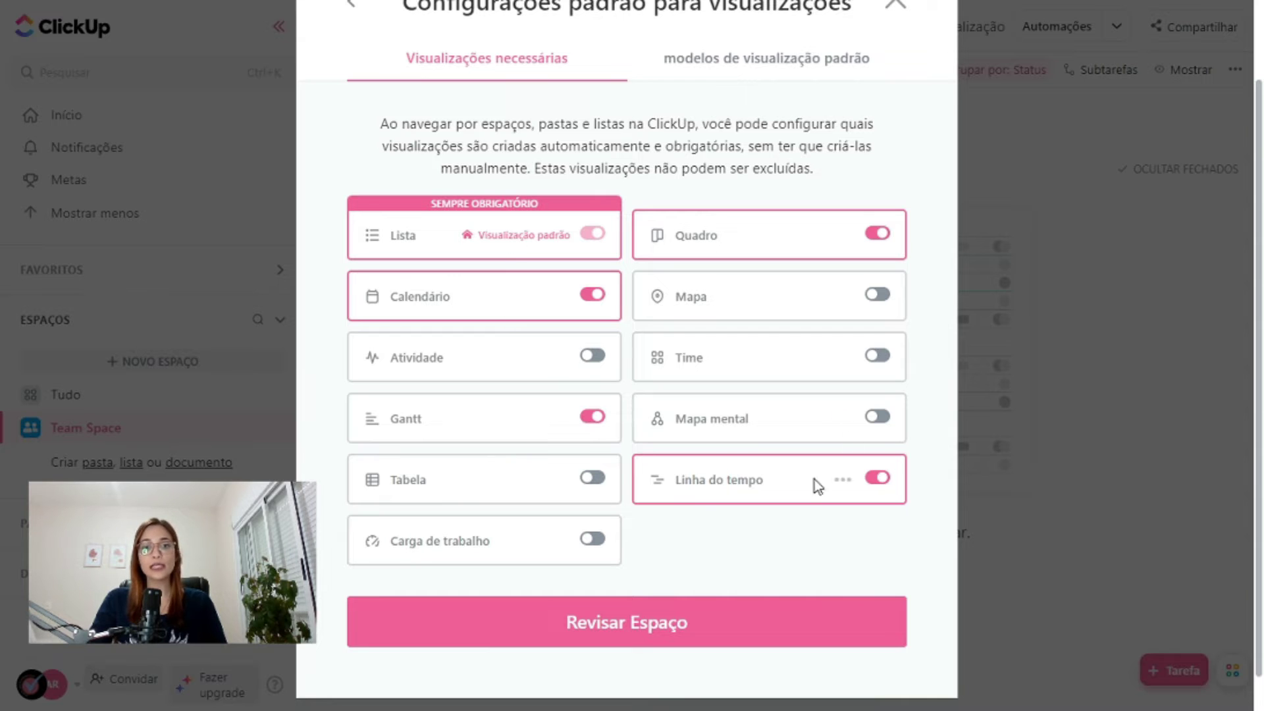
left_click(627, 619)
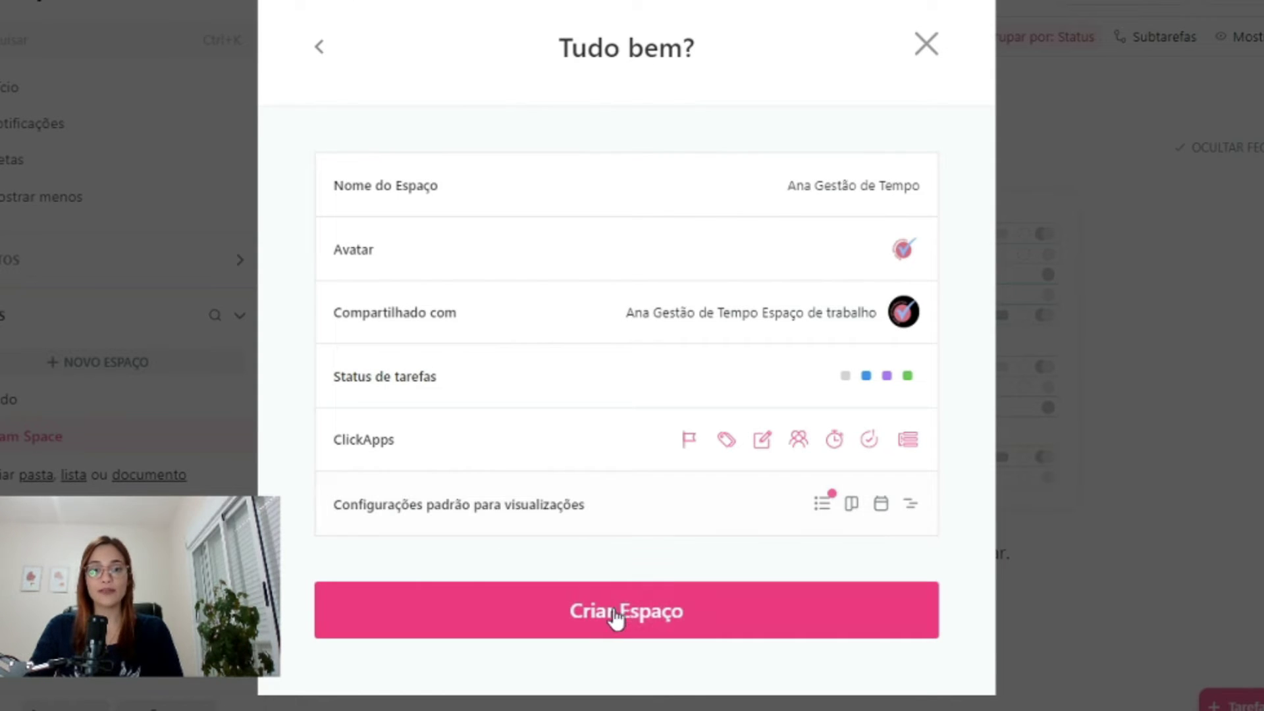
left_click(652, 628)
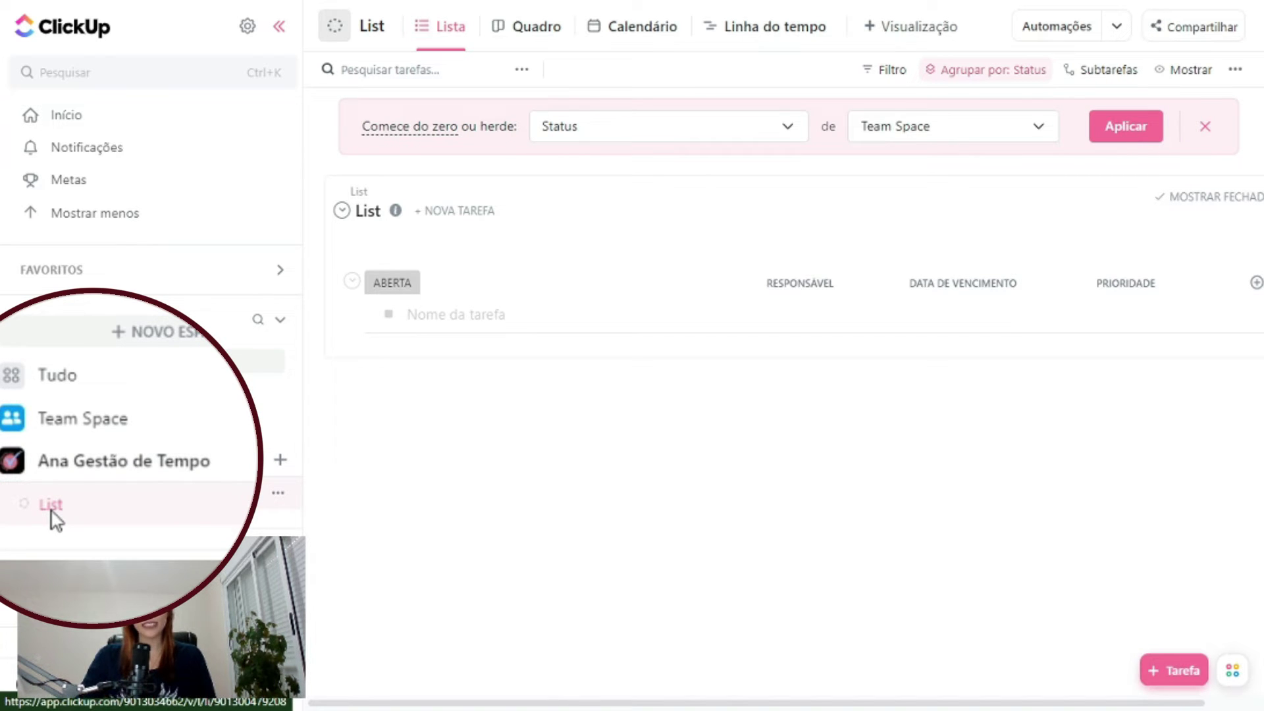
Rename the new space's default list as "Curso".
left_click(485, 317)
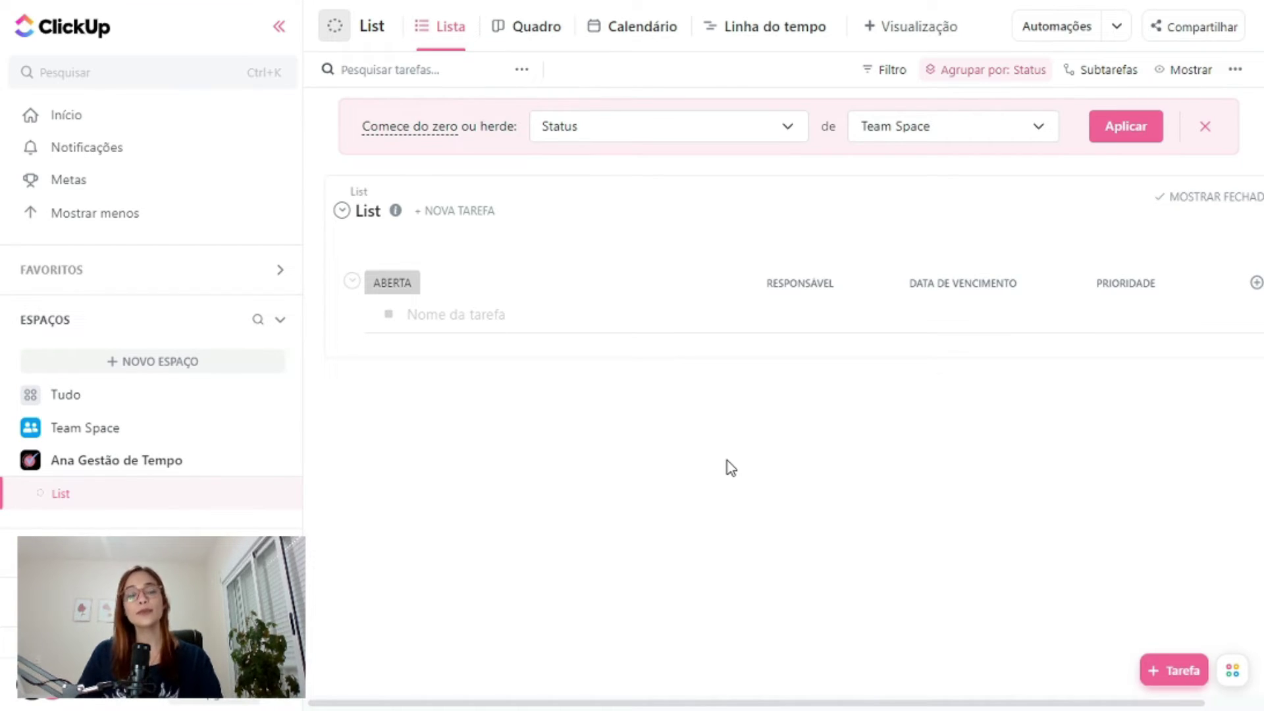
left_click(361, 224)
left_click(422, 237)
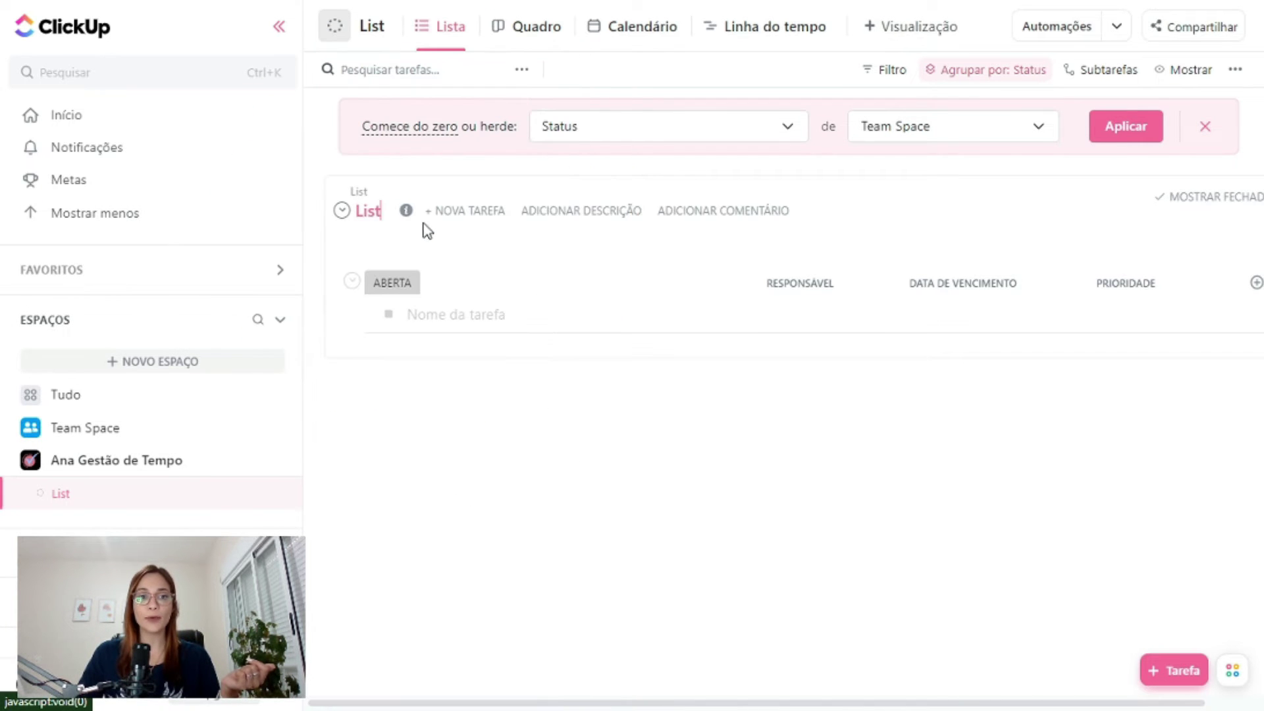
key("BackSpace")
key("BackSpace")
key("BackSpace")
key("BackSpace")
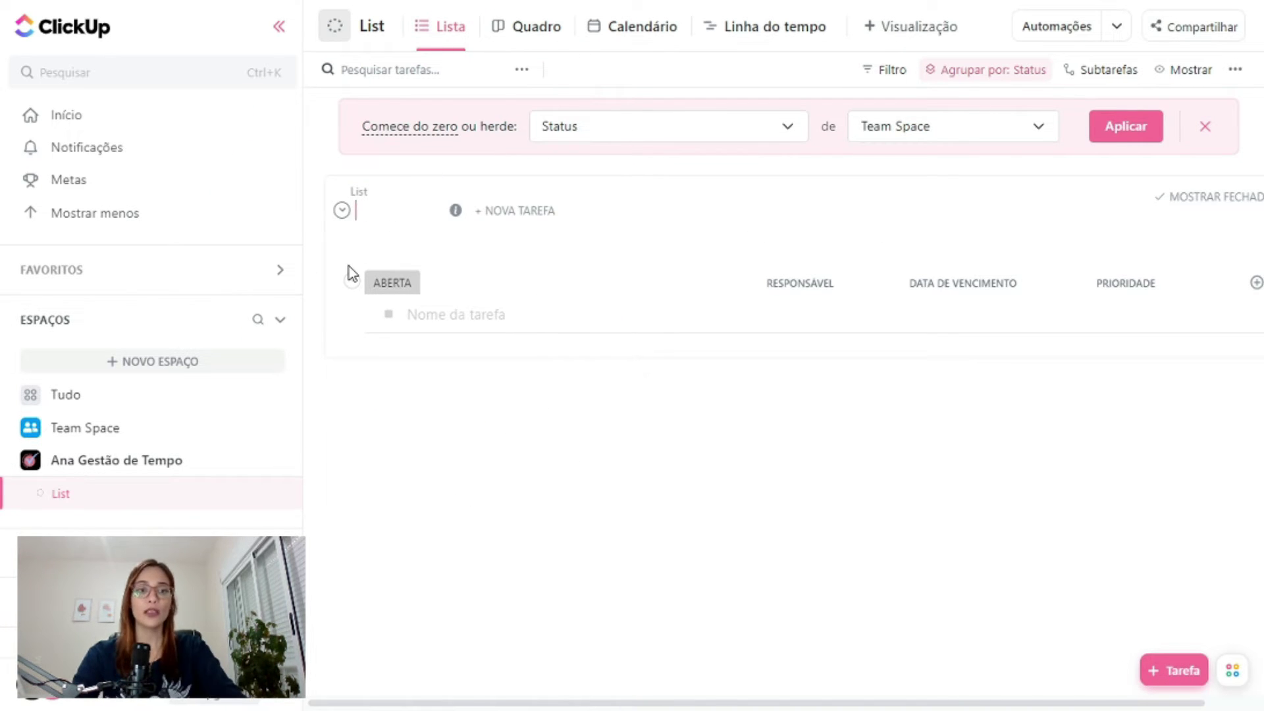
type("Curso")
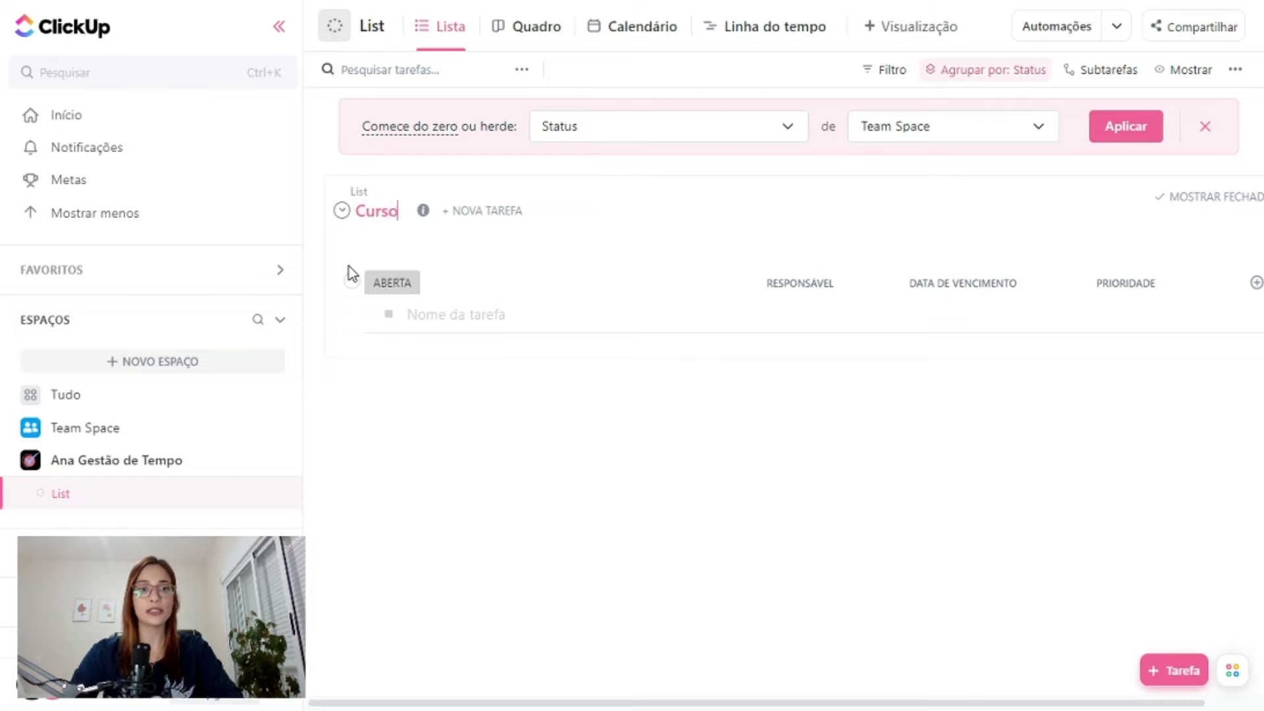
key("Return")
Add the tasks "Pesquisar cursos semelhantes", "Ver vídeos sobre criação de cursos" and "Olhar na hotmart cursos de interesse" to the Curso list.
left_click(473, 317)
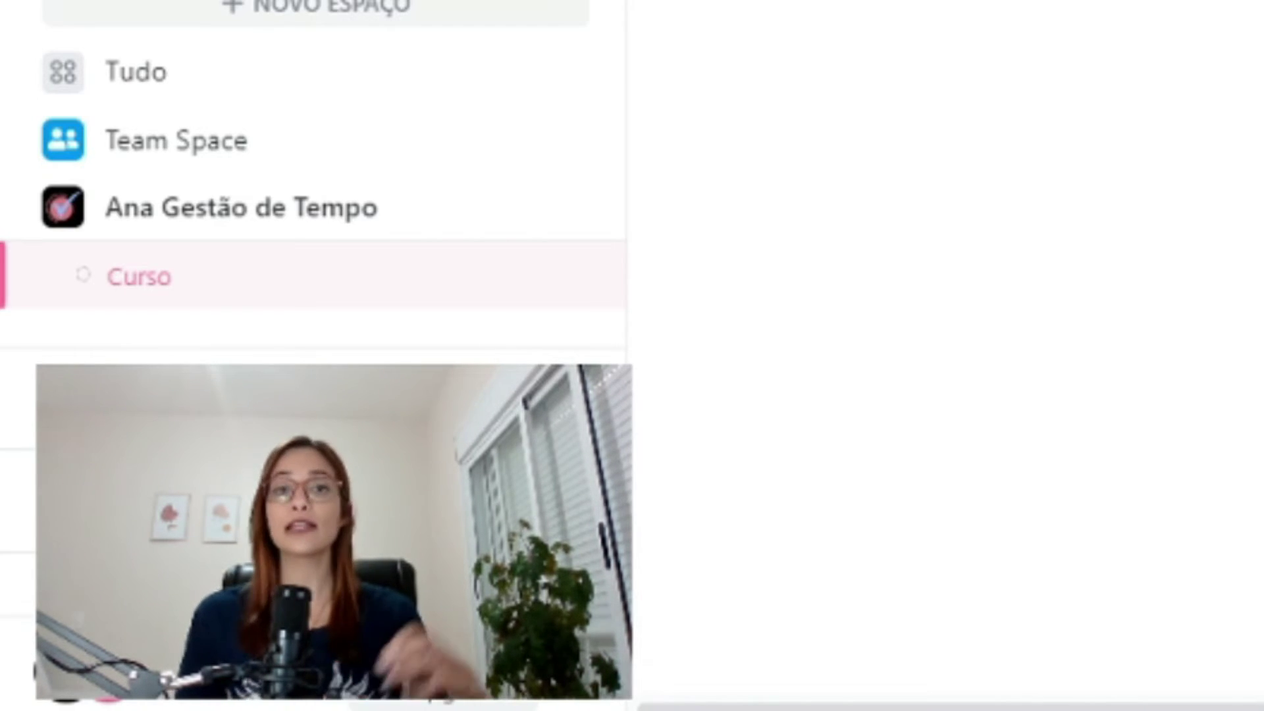
type("Pesquisar cursos semelhantes")
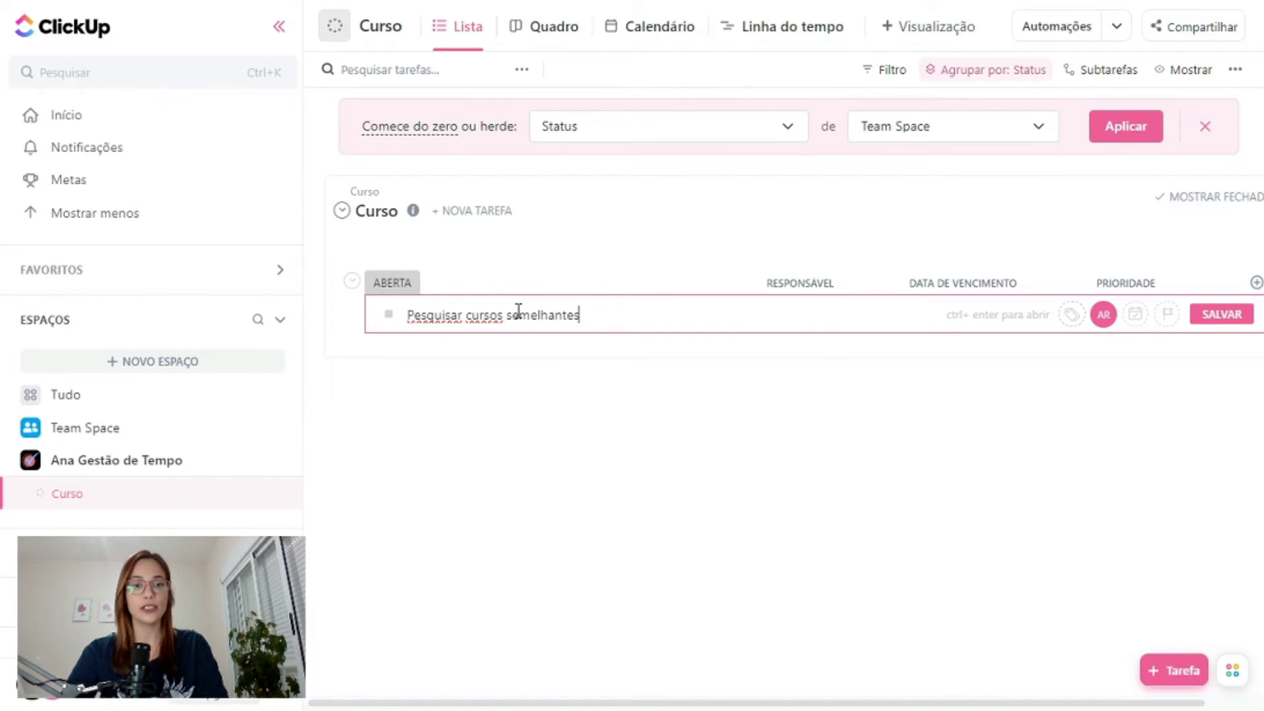
key("Return")
type("Ver vídeos sobre criação de cursos")
key("Return")
type("Olhar na ho")
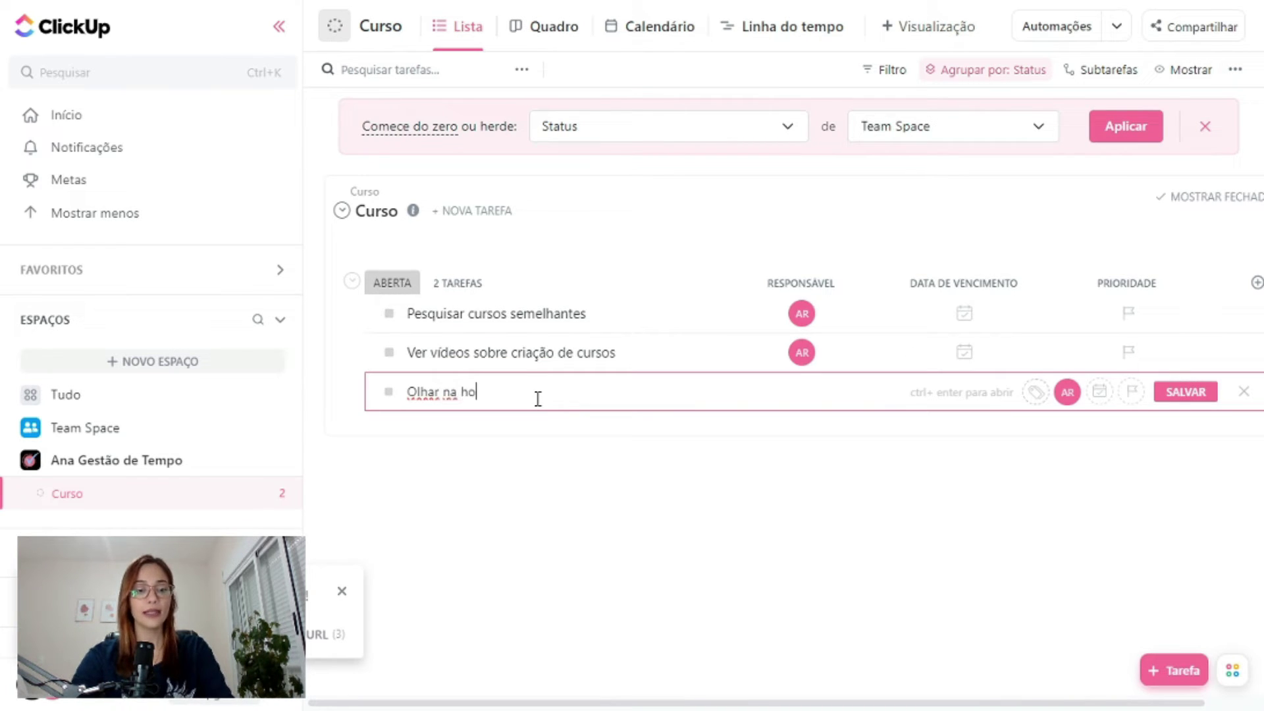
type("tmart cursos de interesse")
key("Return")
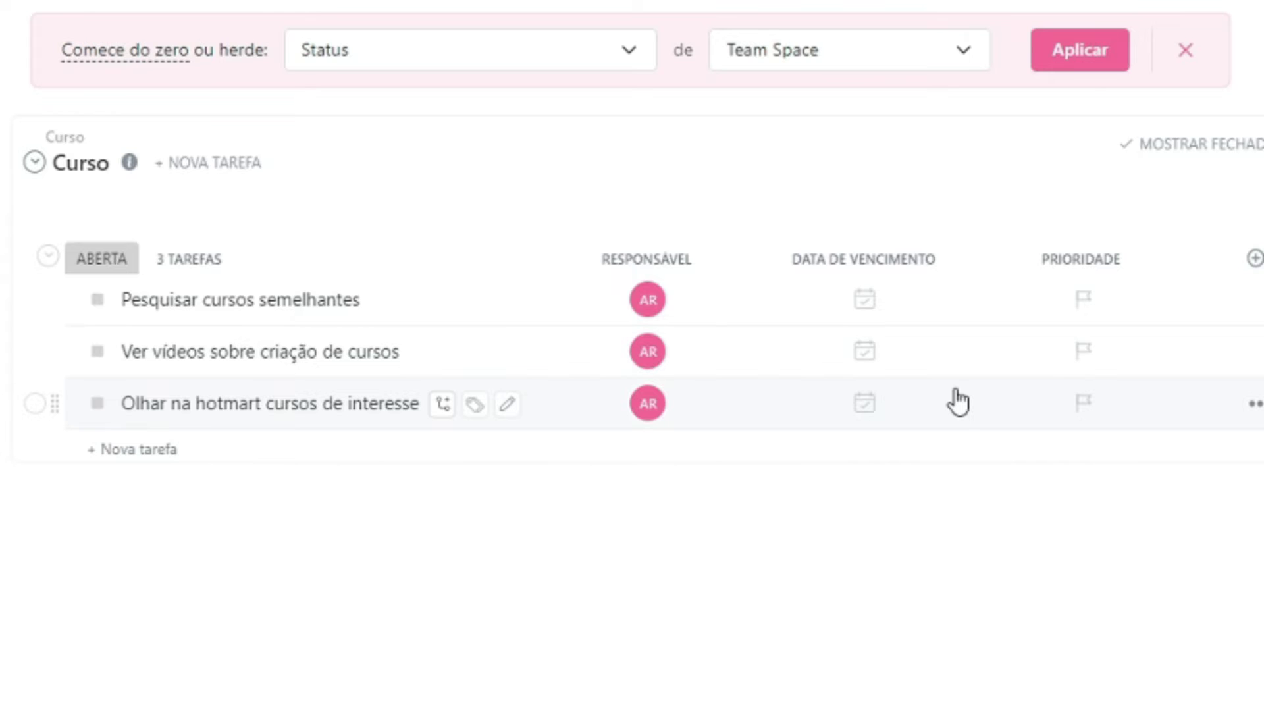
Look at the assignee choices for the task "Pesquisar cursos semelhantes" without changing the assignee.
scroll(959, 400, "right", 2)
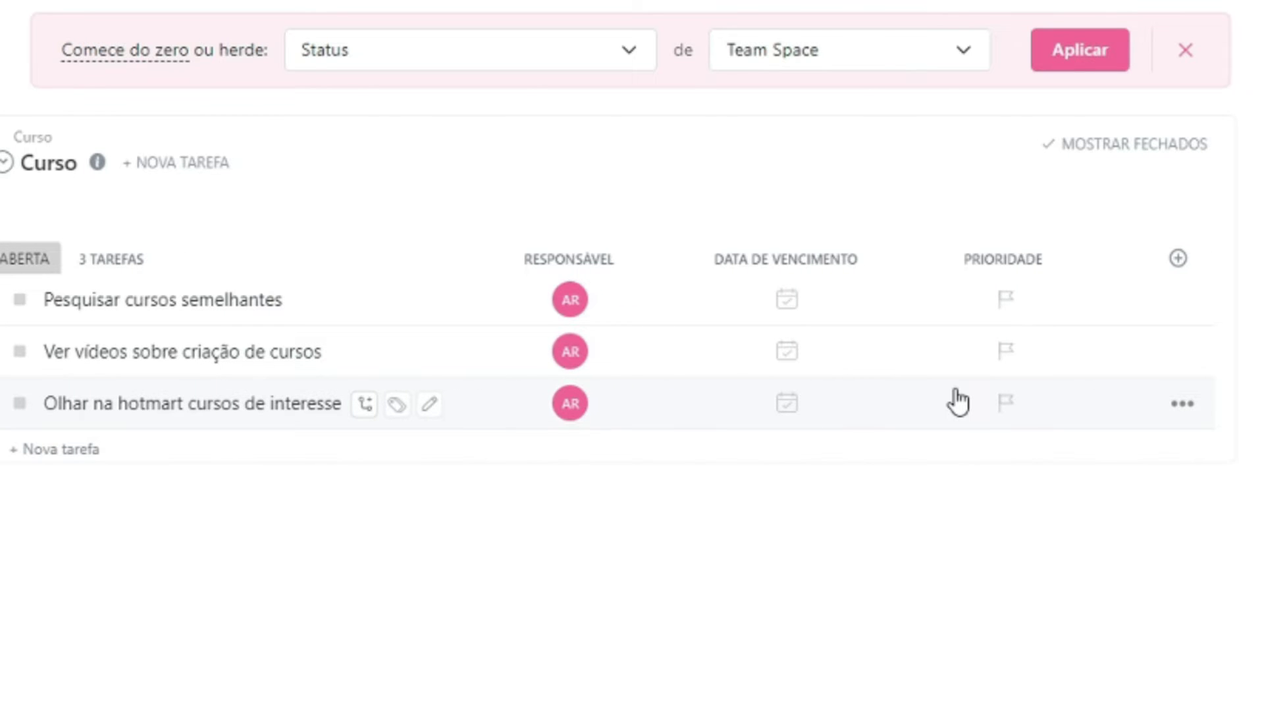
scroll(959, 401, "left", 1)
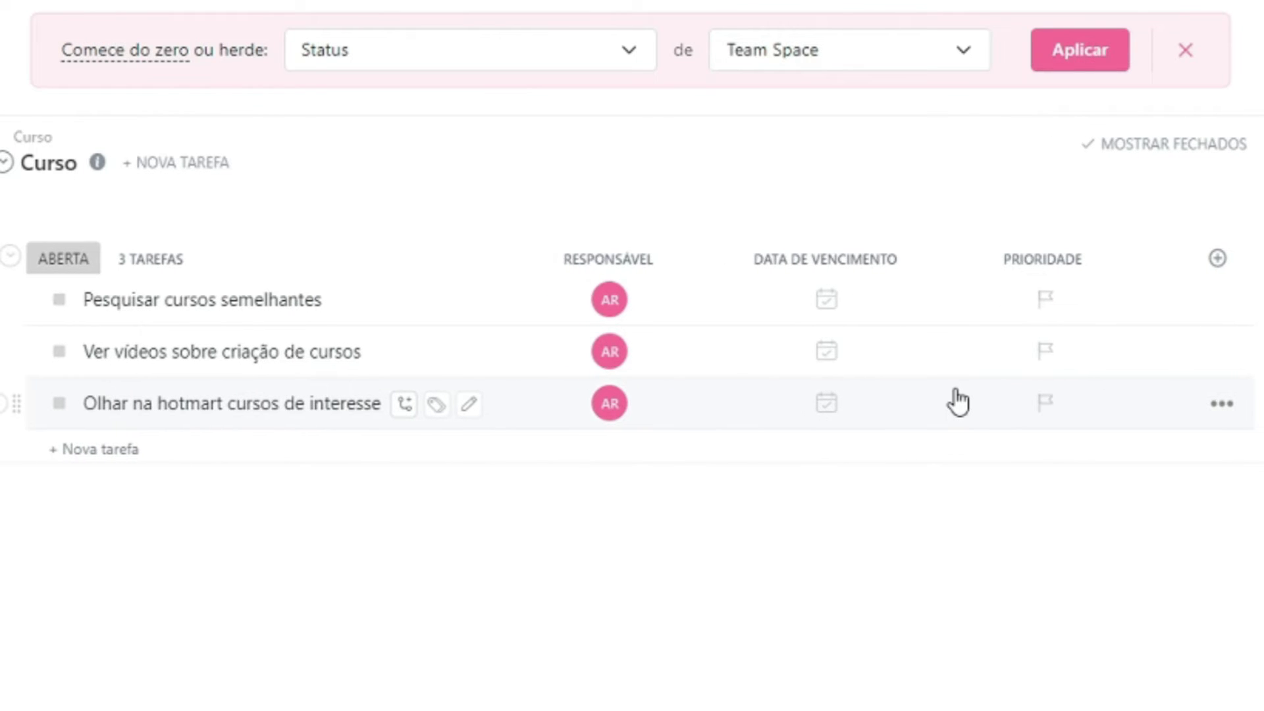
left_click(604, 305)
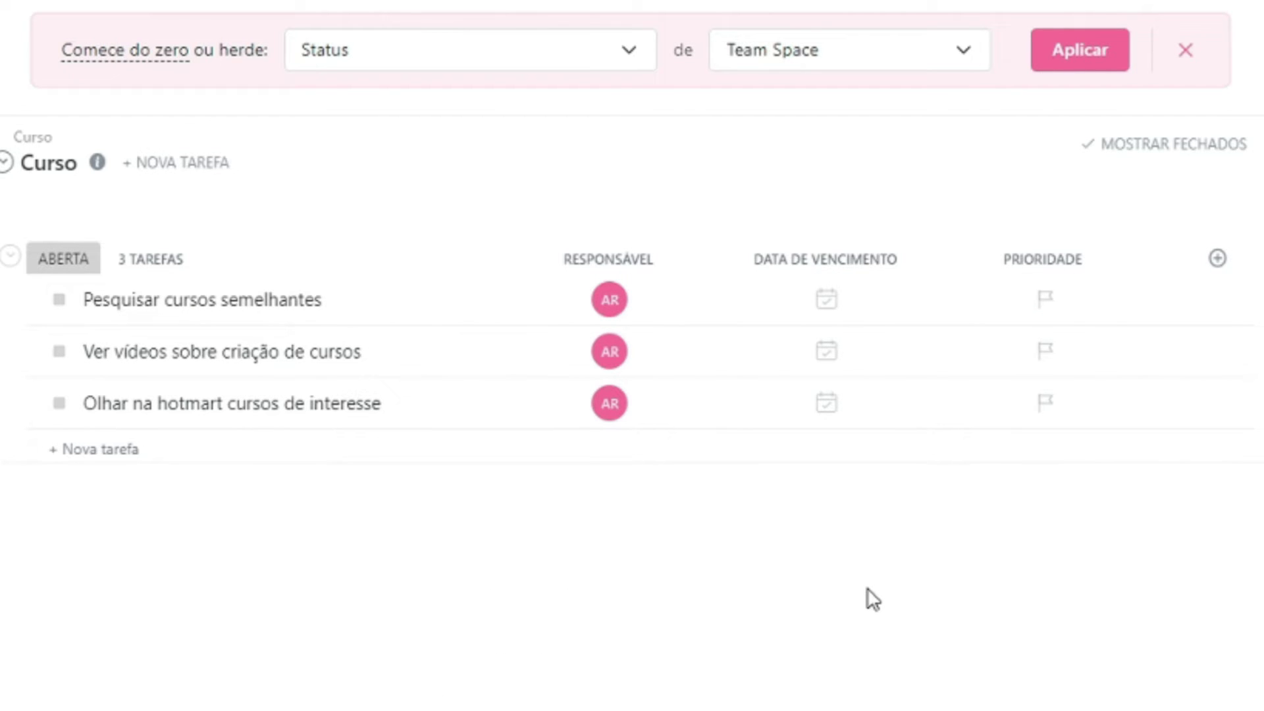
left_click(617, 299)
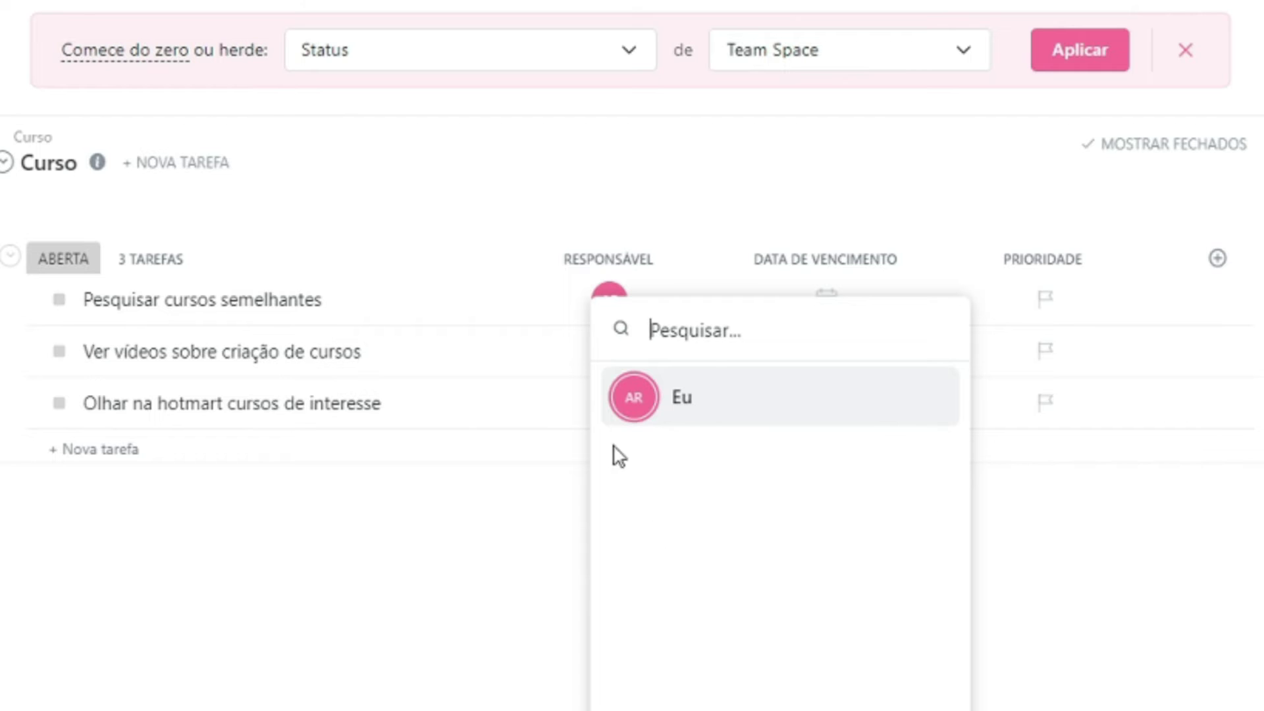
left_click(465, 511)
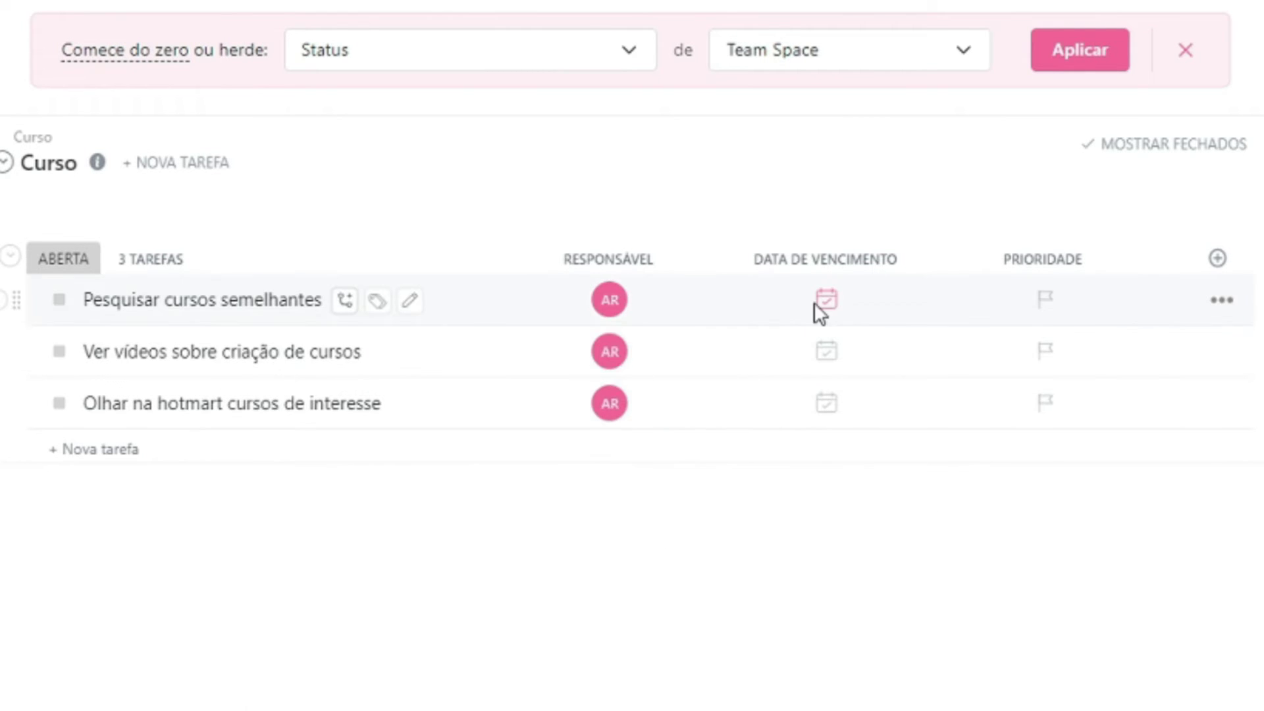
Set the due date of "Pesquisar cursos semelhantes" to 30 August 2023 at 12:30 am.
left_click(817, 303)
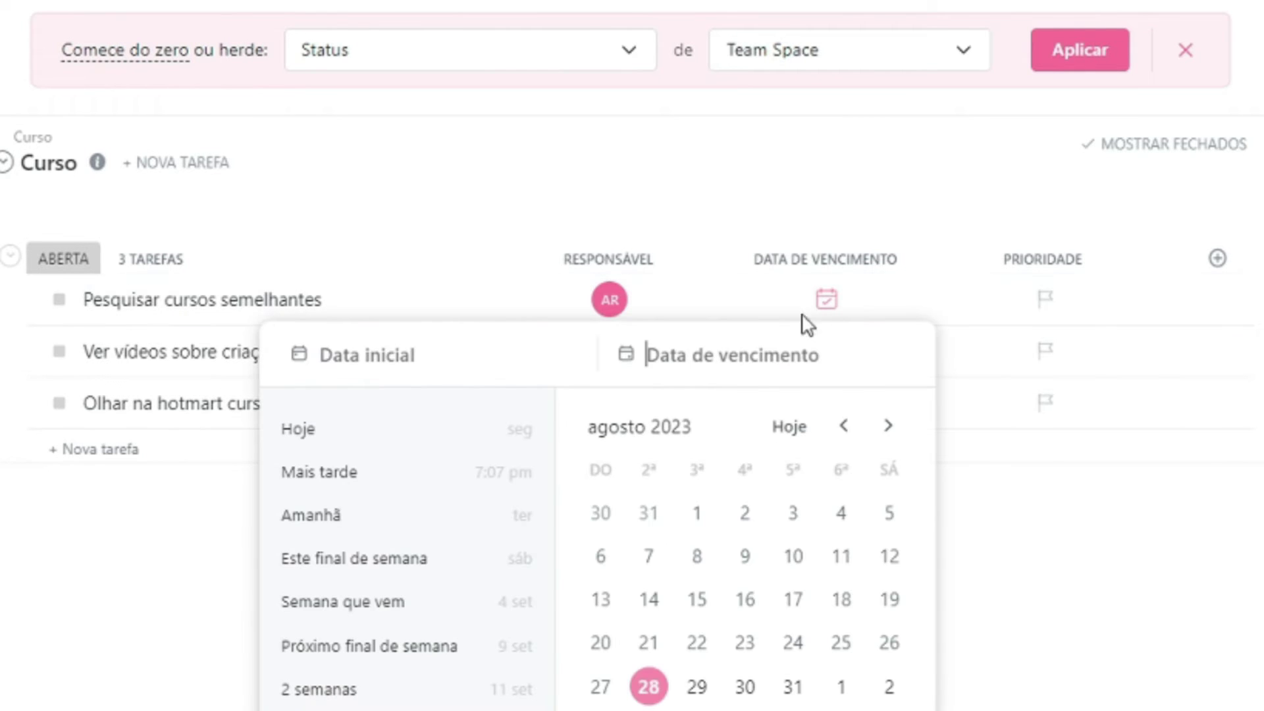
left_click(744, 692)
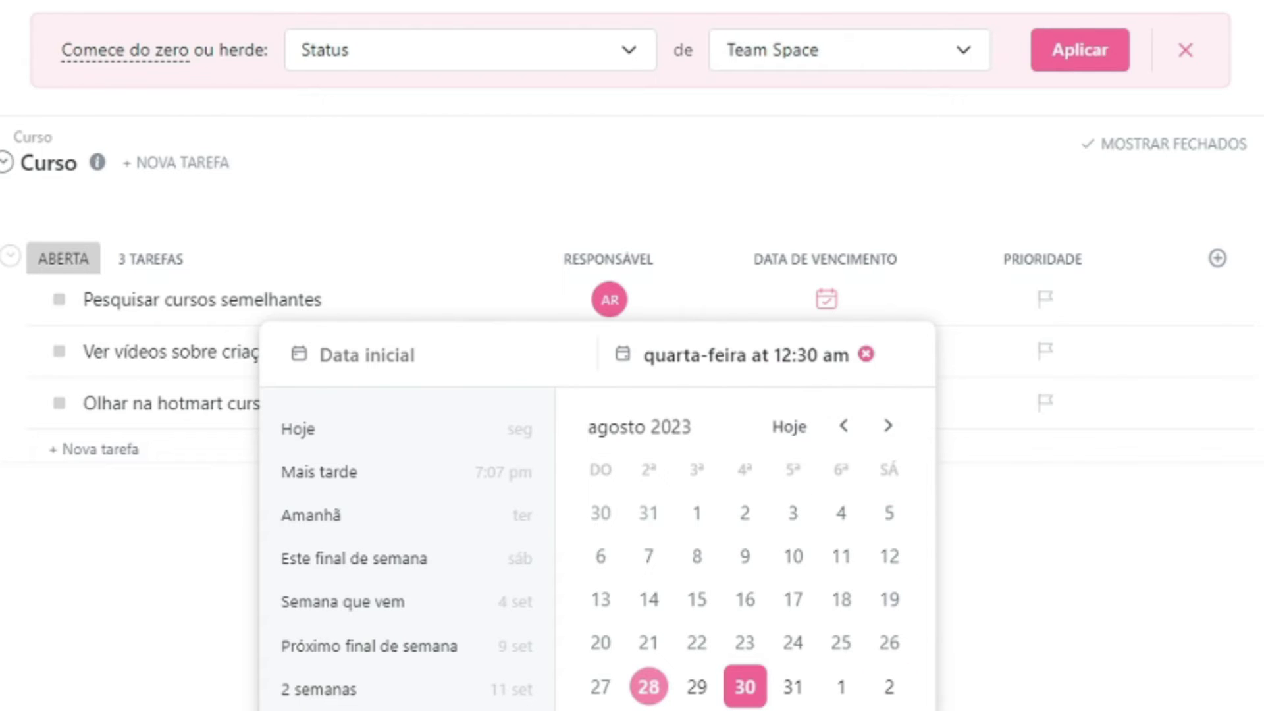
left_click(1034, 305)
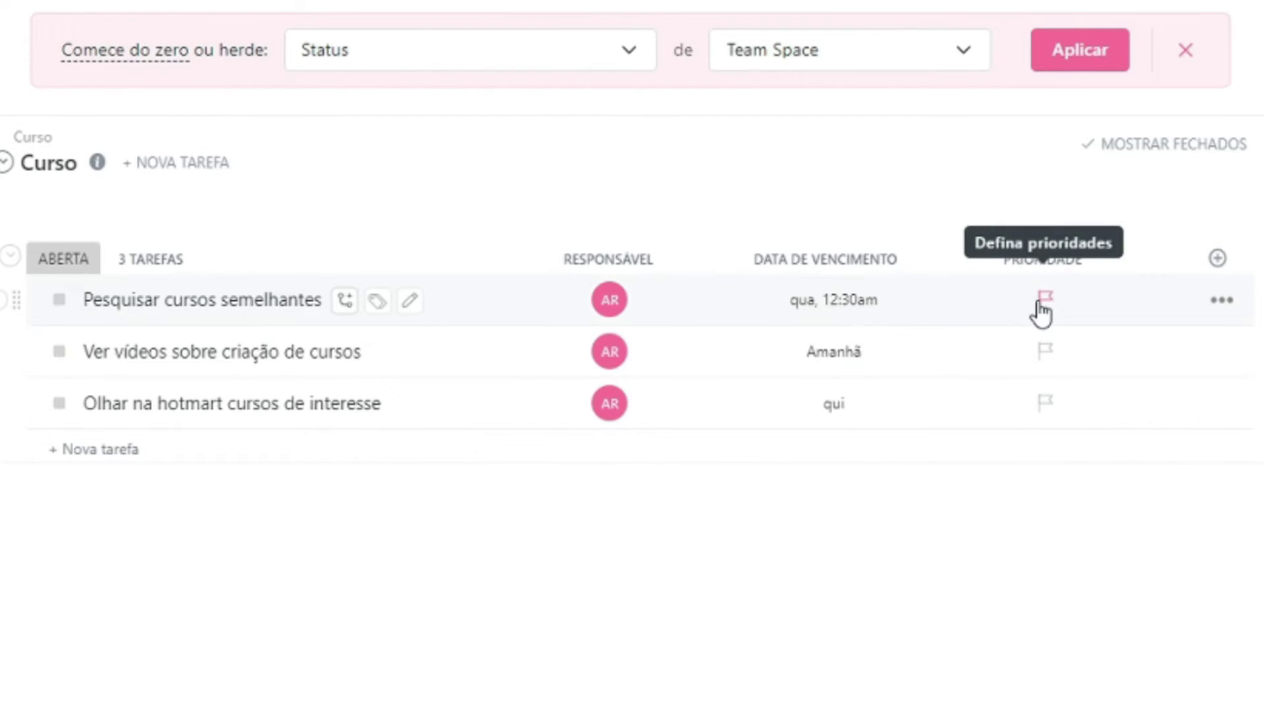
Hide the Prioridade column from the Curso task list, leaving the priority of "Pesquisar cursos semelhantes" unset.
left_click(1039, 304)
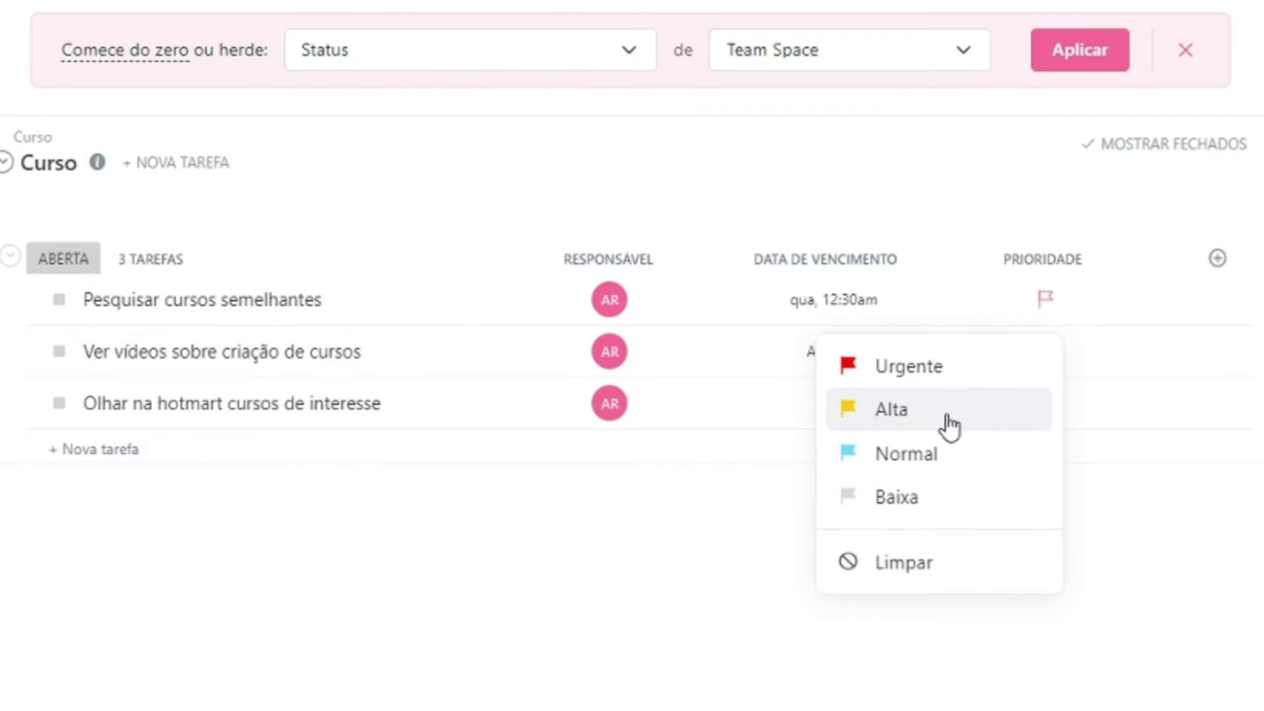
left_click(1047, 273)
left_click(1047, 258)
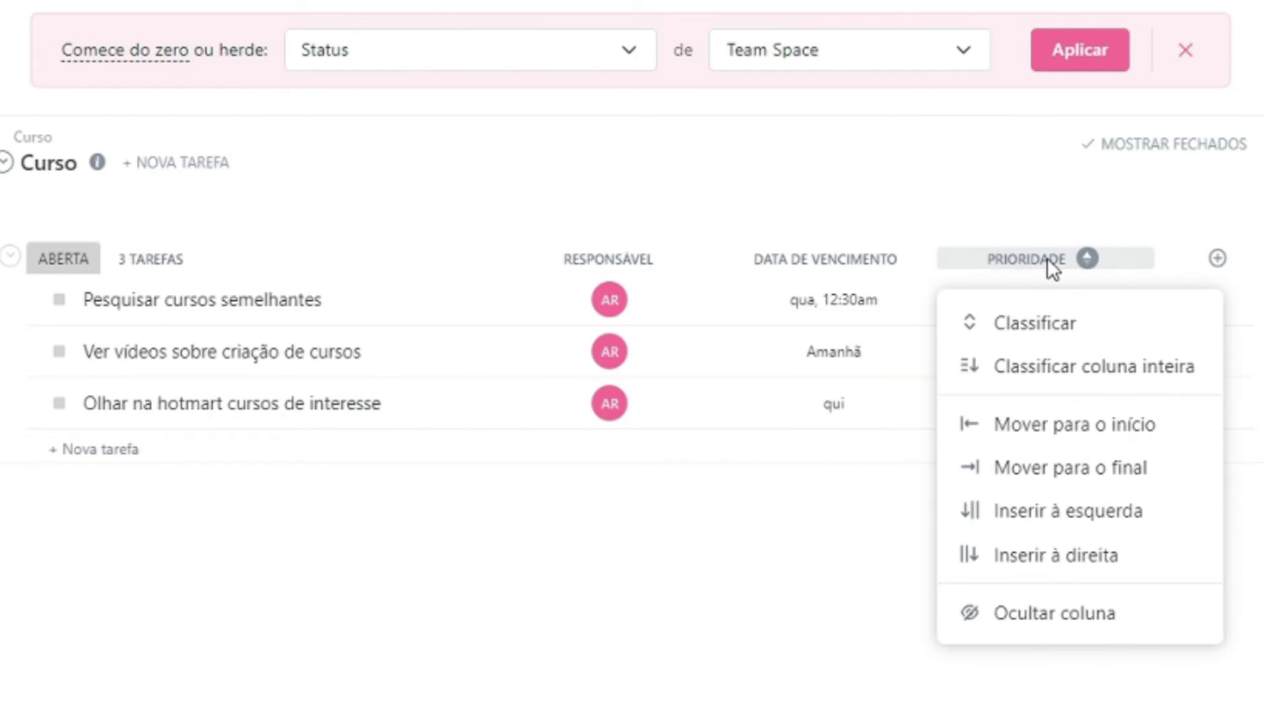
left_click(1049, 622)
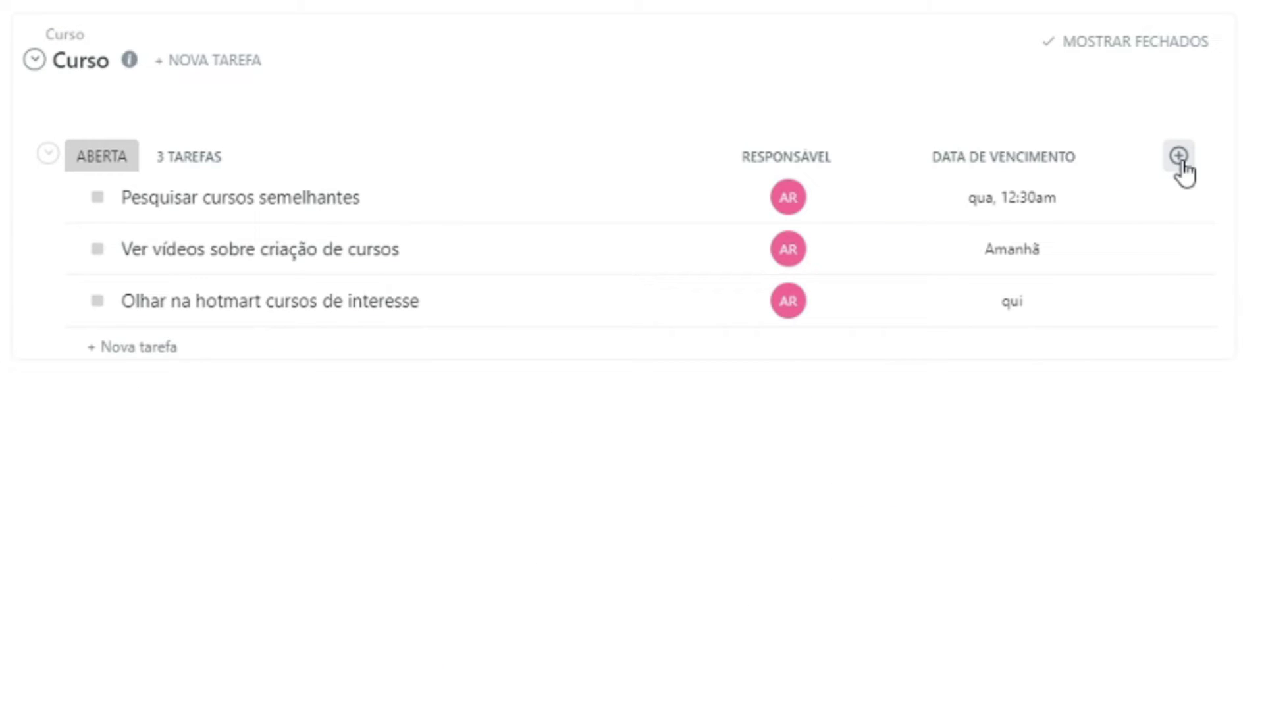
Start a new custom column of the type Lista suspensa and name it "Fase do projeto".
left_click(1179, 158)
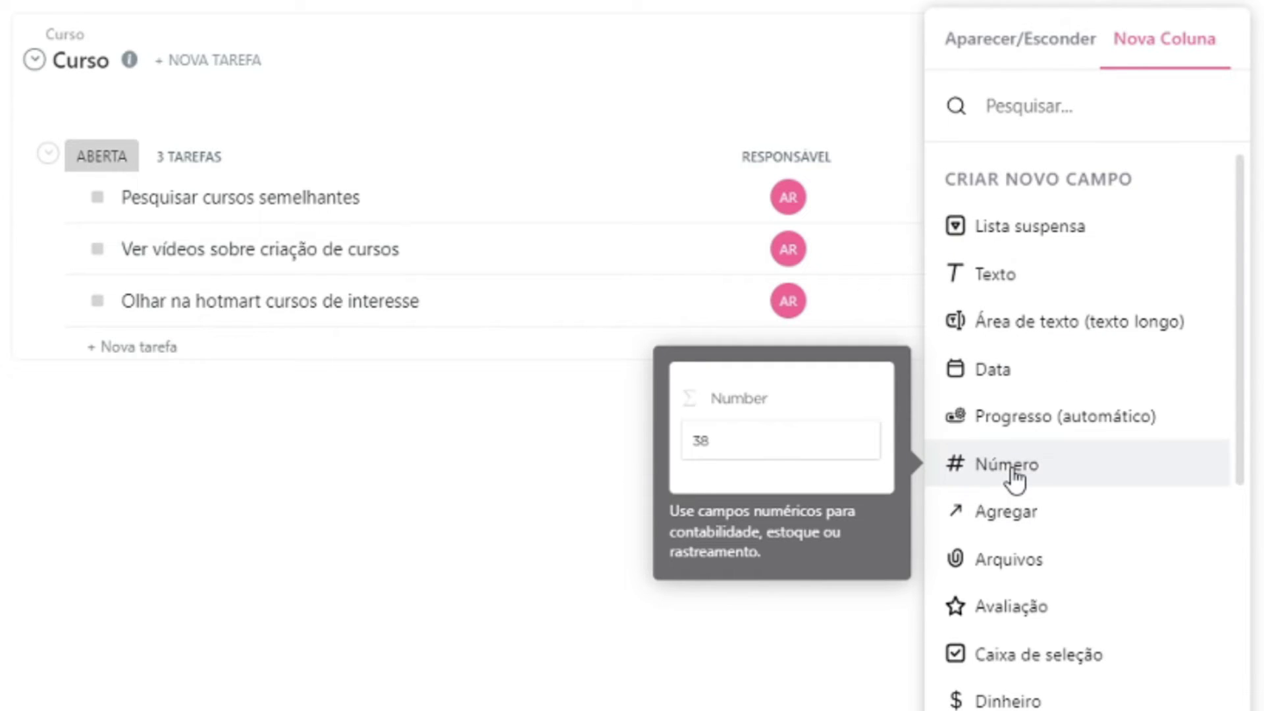
scroll(1014, 477, "down", 2)
scroll(1016, 453, "down", 4)
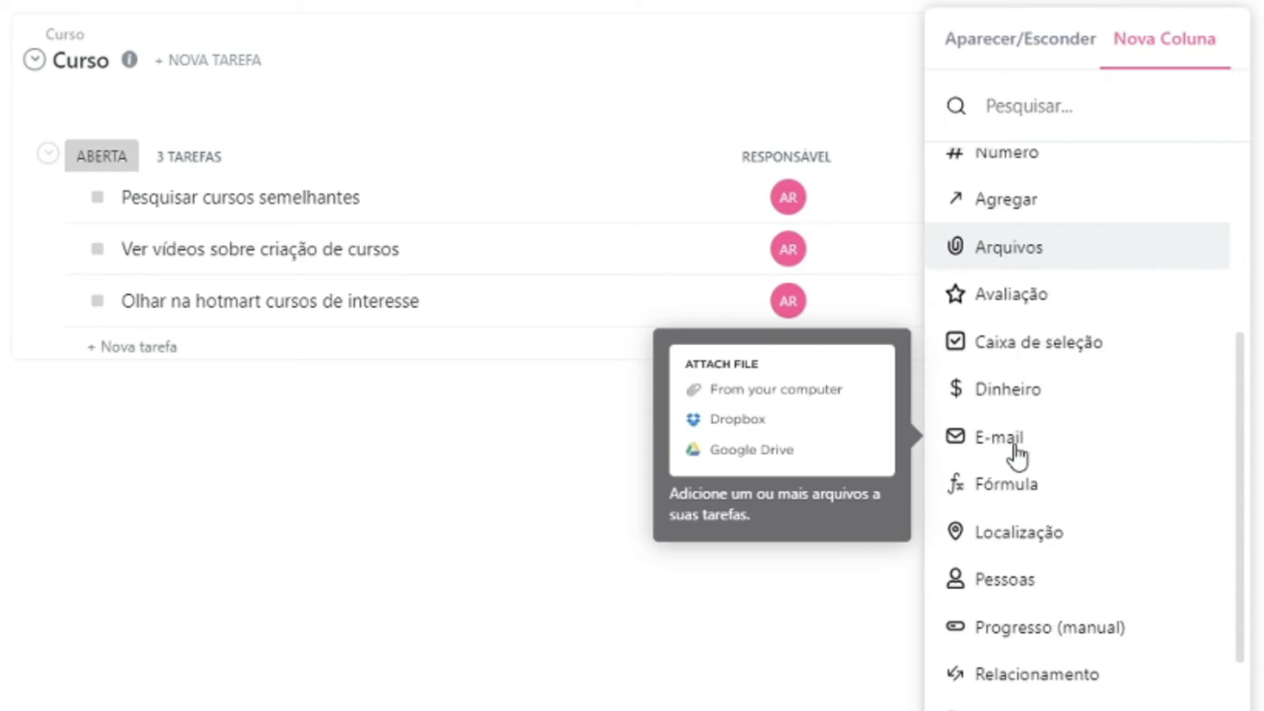
scroll(1017, 454, "up", 2)
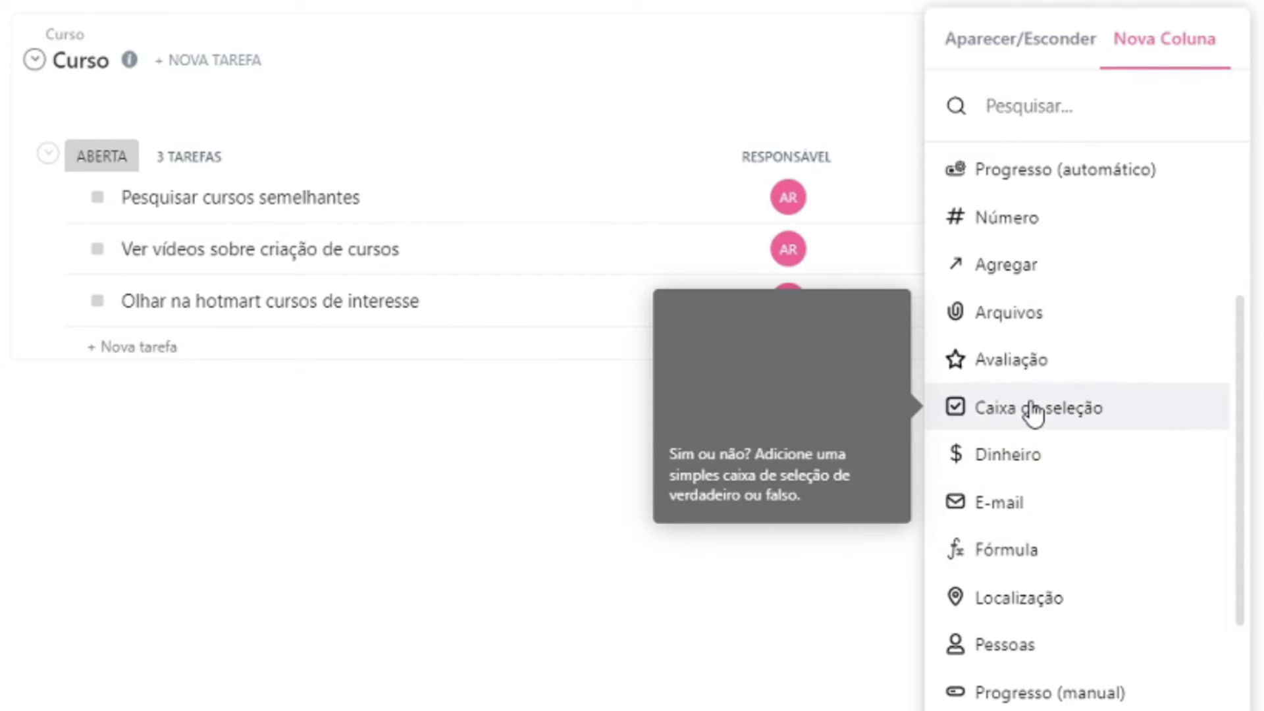
scroll(1041, 329, "up", 3)
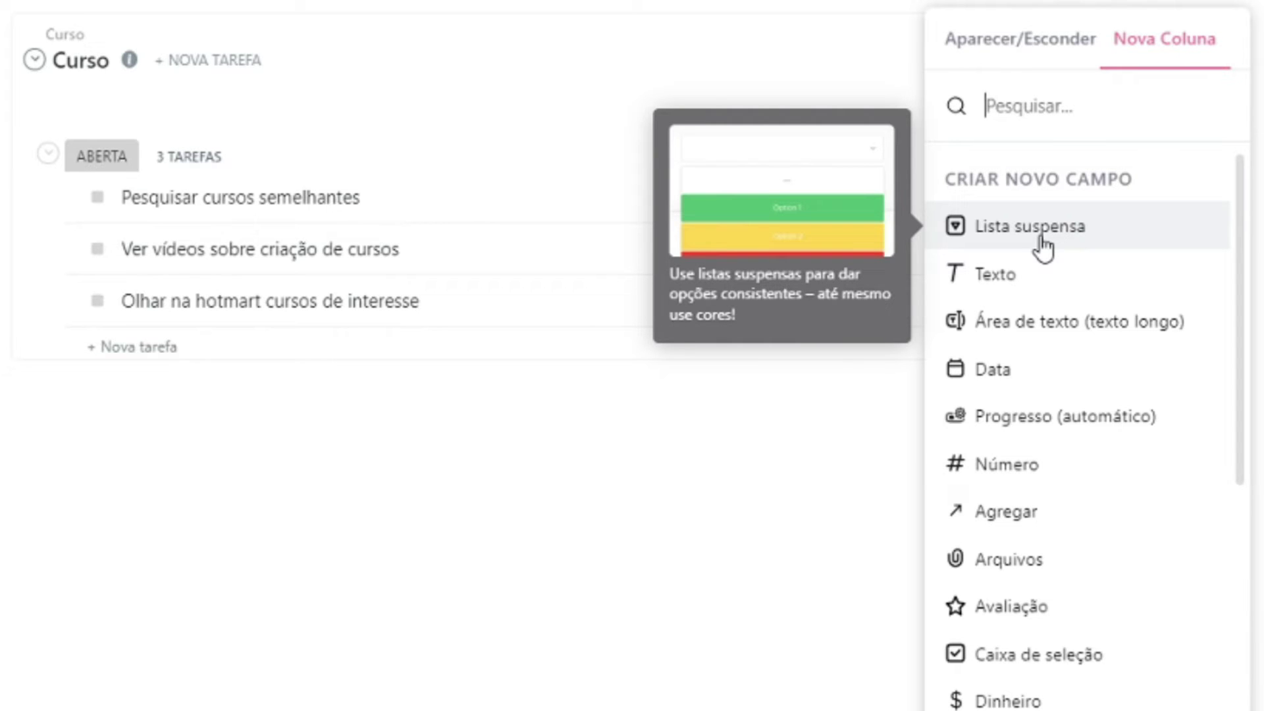
left_click(1042, 243)
type("Fase do projeto")
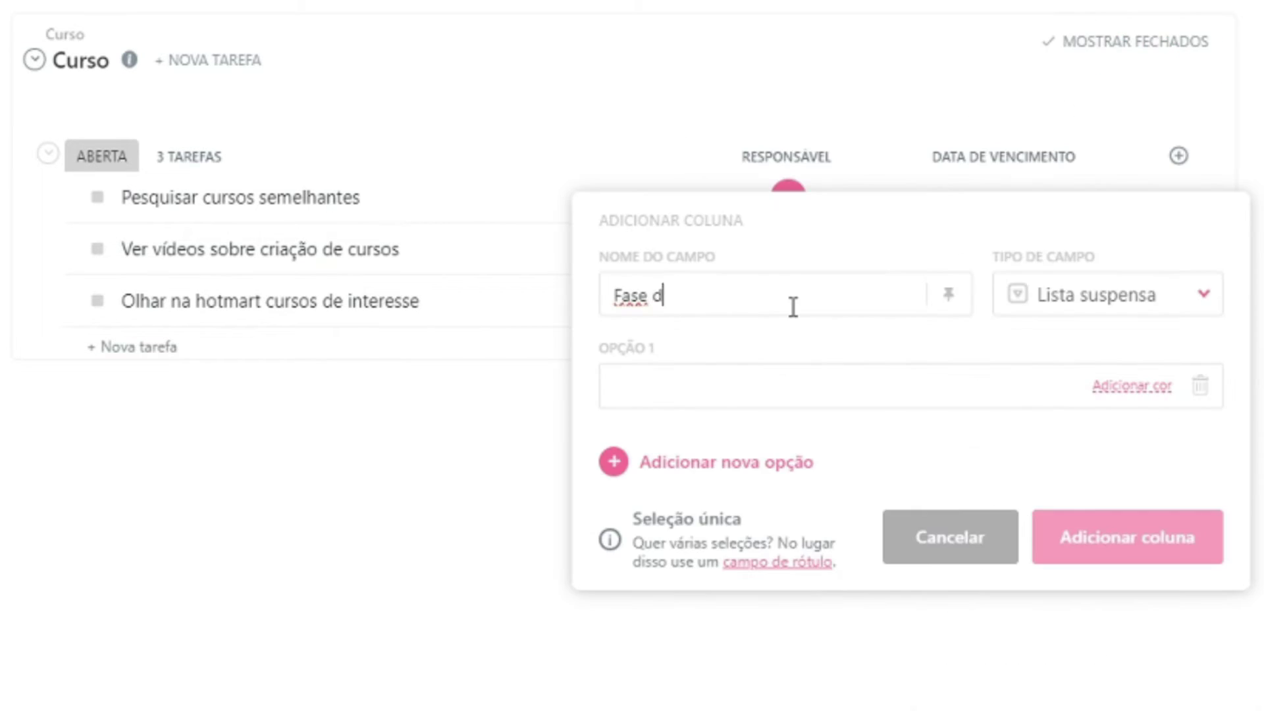
Enter "Pesquisa", "Definição dos módulos" and "Criação do roteiro" as the first three options of the Fase do projeto field.
left_click(763, 396)
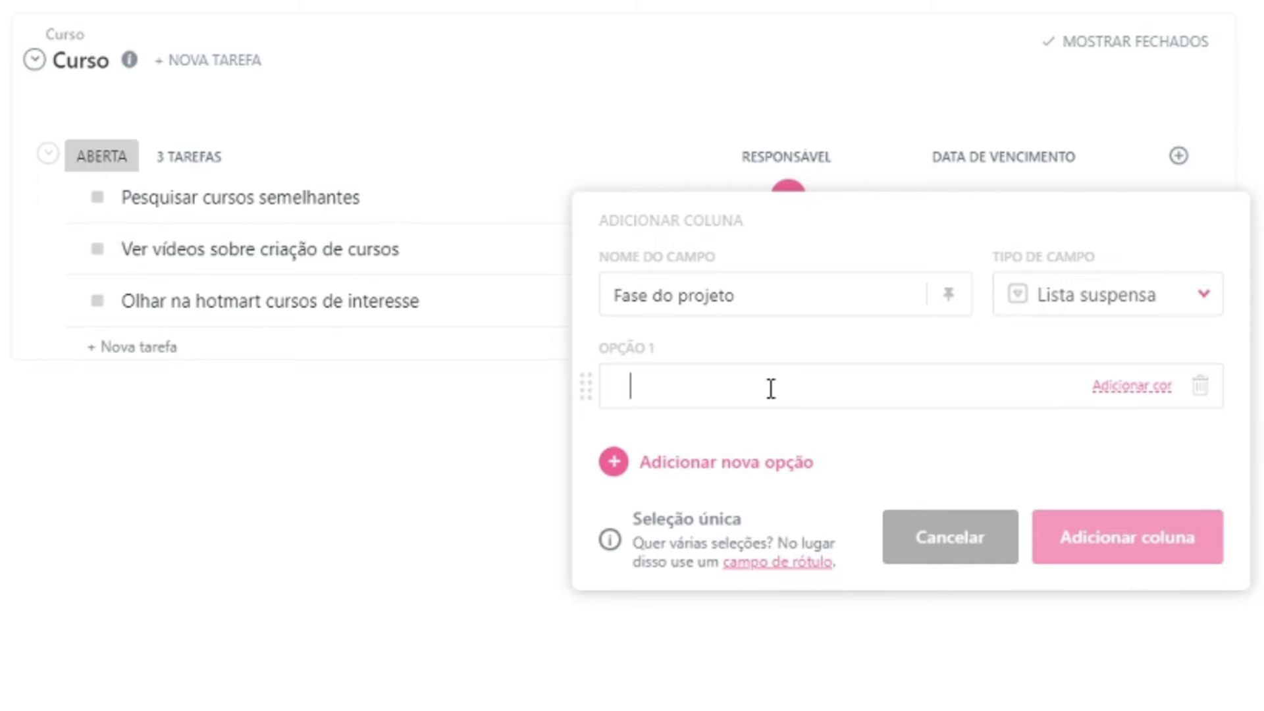
type("Pesquisa")
key("Return")
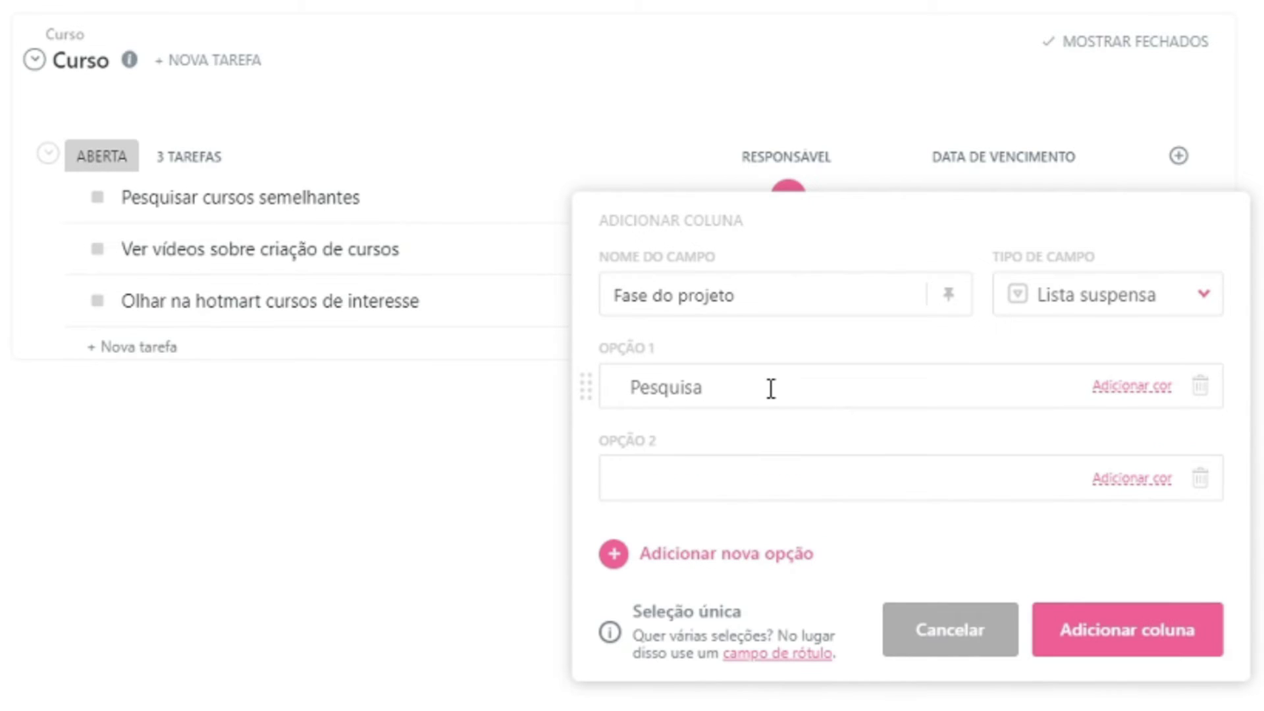
type("Definiçã")
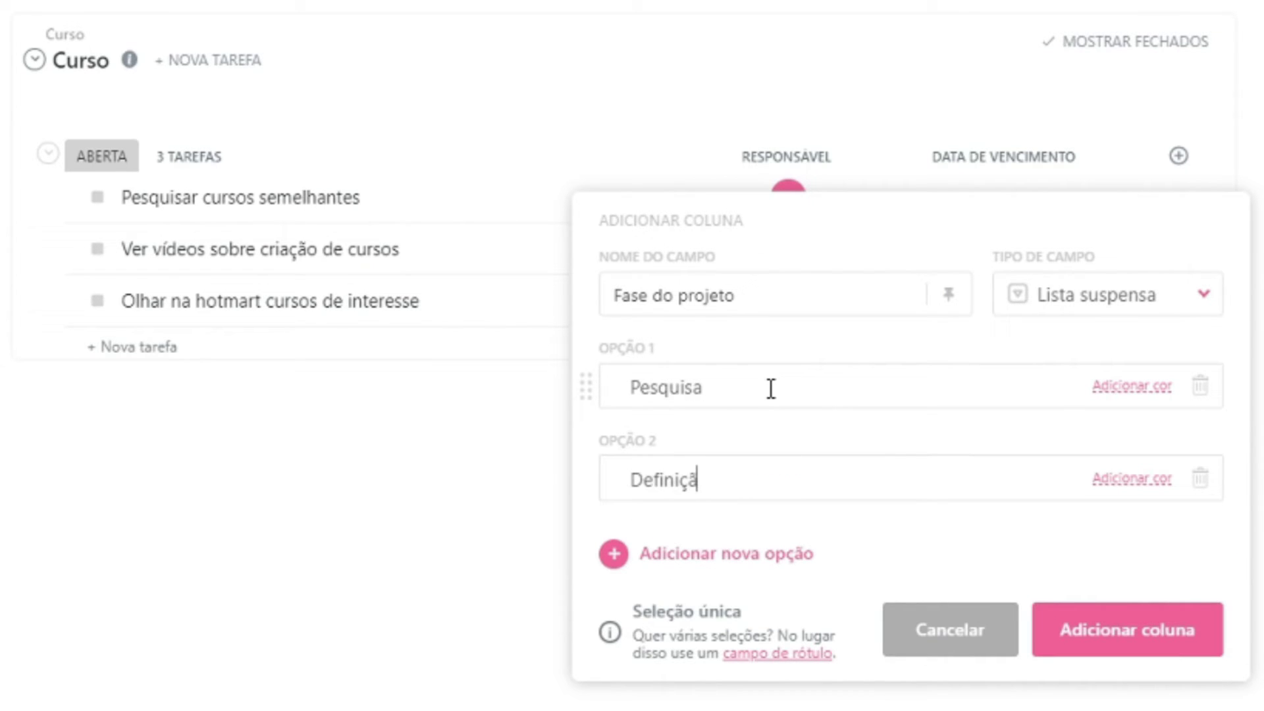
type("o dos módulos")
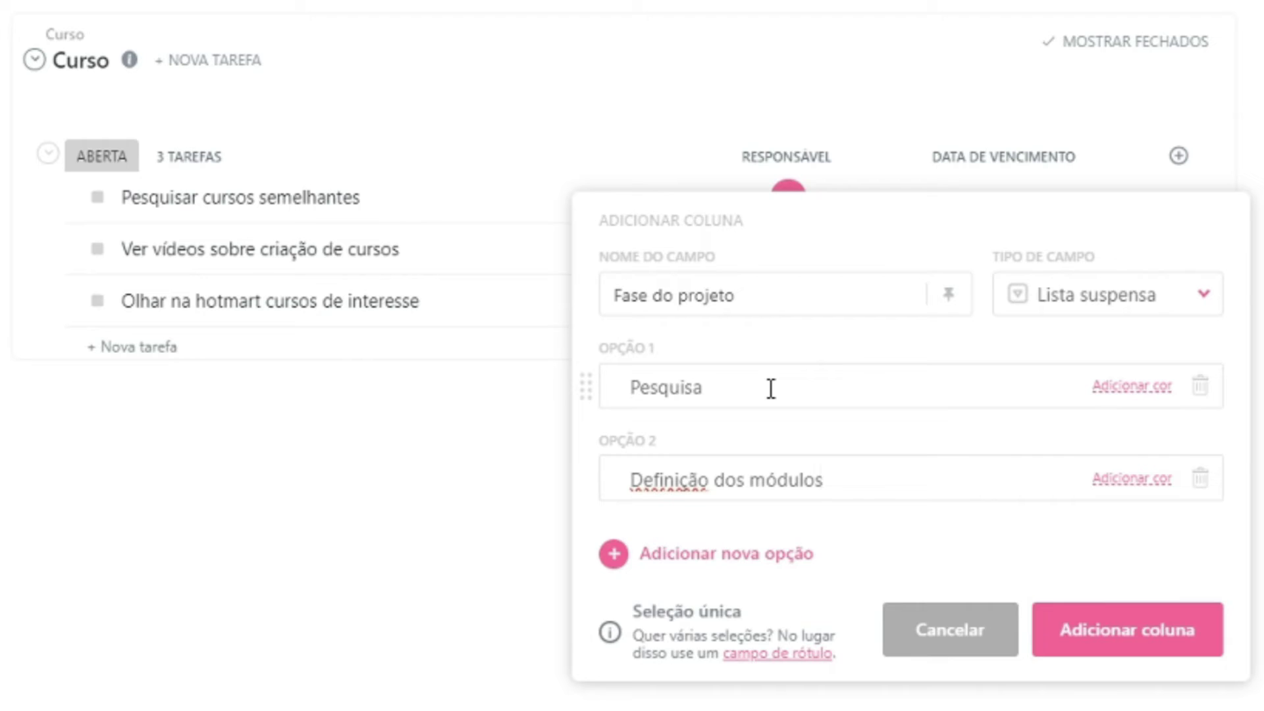
key("Return")
type("Criação do roteiro")
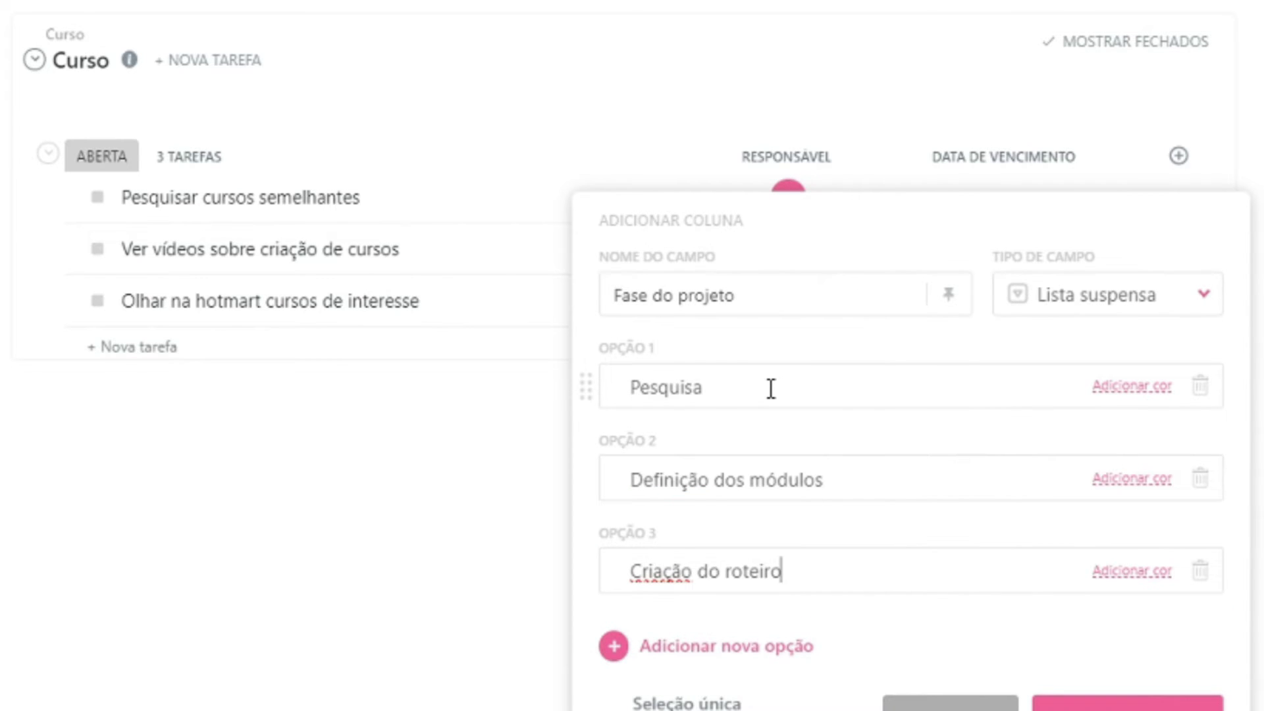
Add the options "Gravação", "Edição", "Publicação" and "Divulgação" to the Fase do projeto field.
key("Return")
type("Grava")
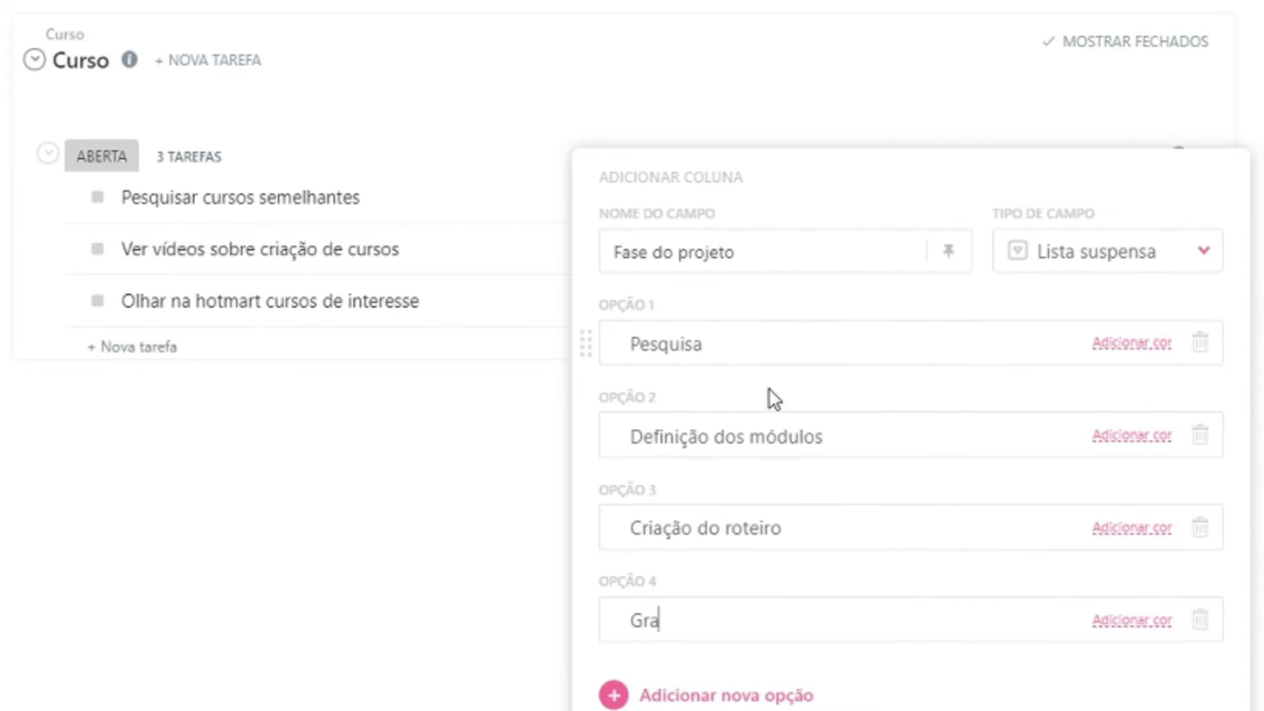
type("ção")
key("Return")
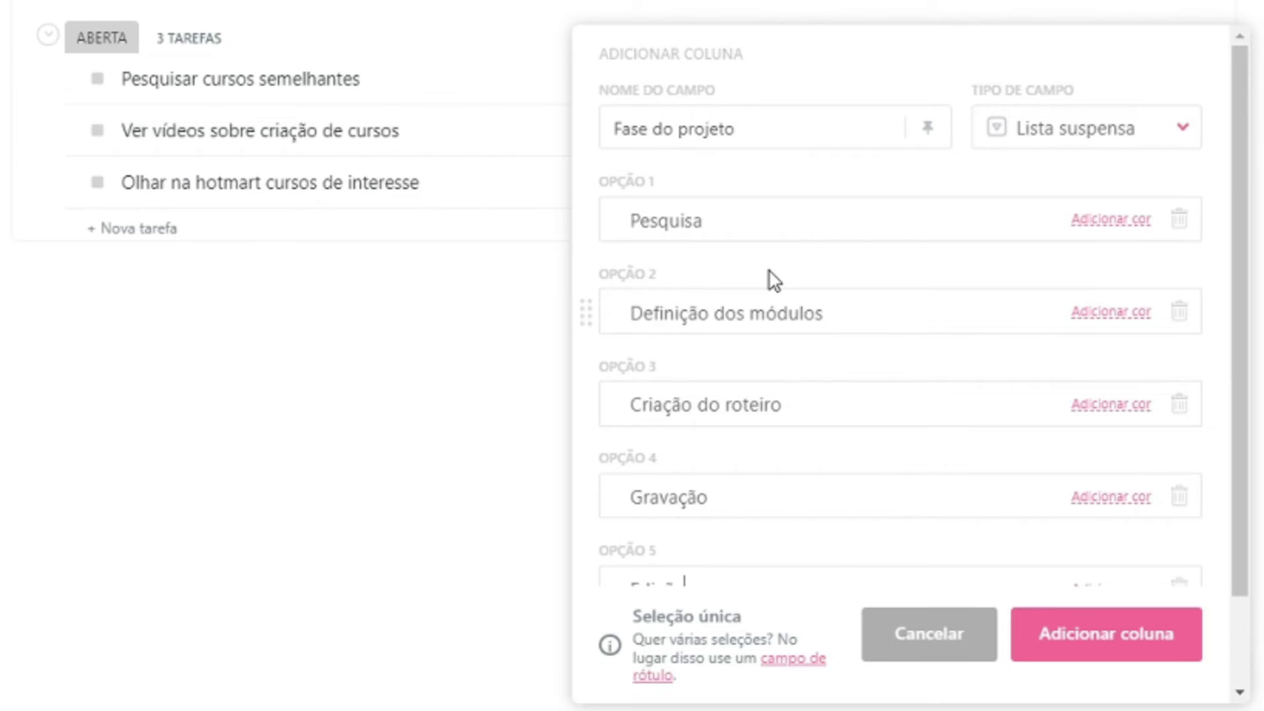
key("Return")
type("Publicação")
key("Return")
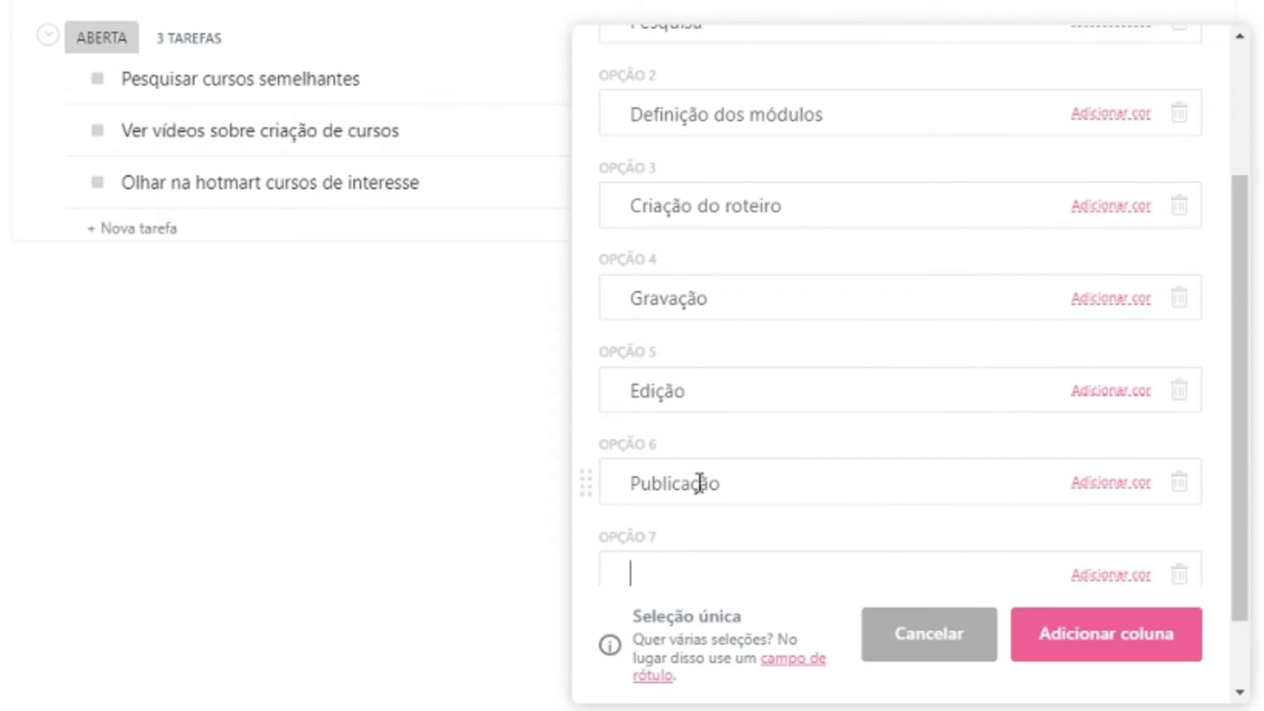
type("Divulgação")
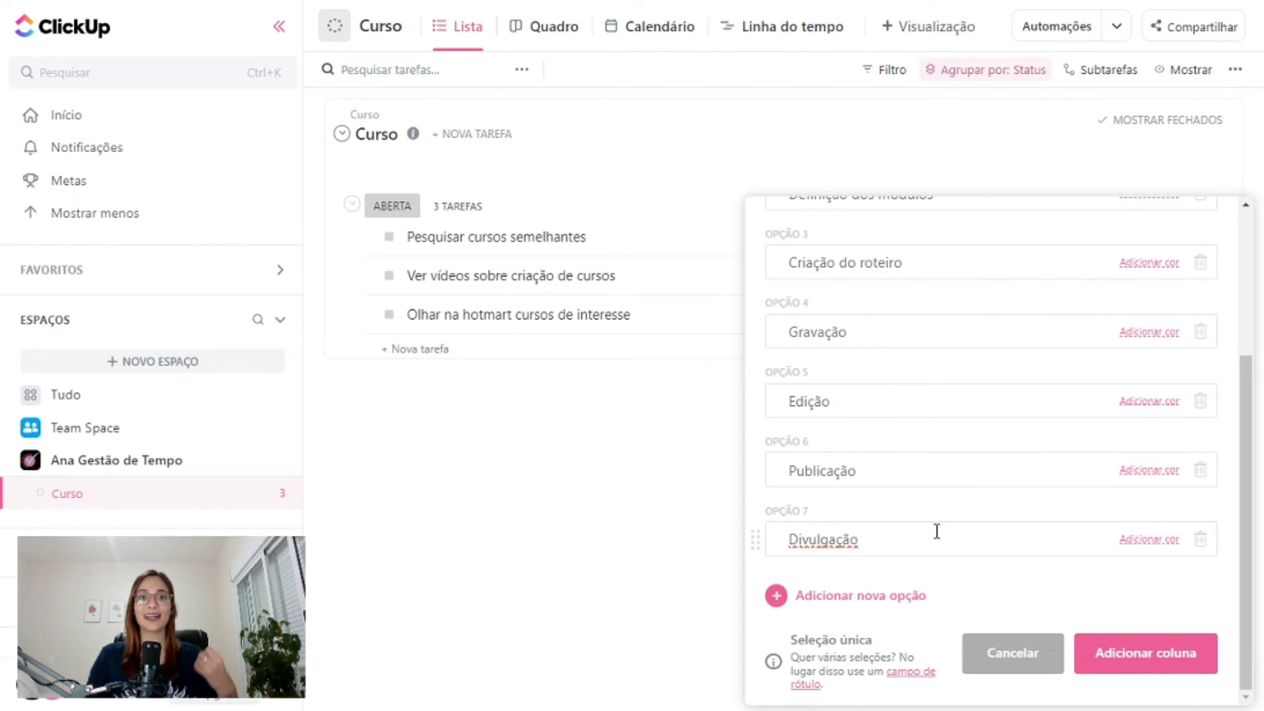
Color the seven options pink, light blue, green, yellow, brown, orange and purple in order, and add the Fase do projeto column to the list.
scroll(936, 531, "up", 2)
scroll(936, 530, "up", 2)
left_click(1150, 242)
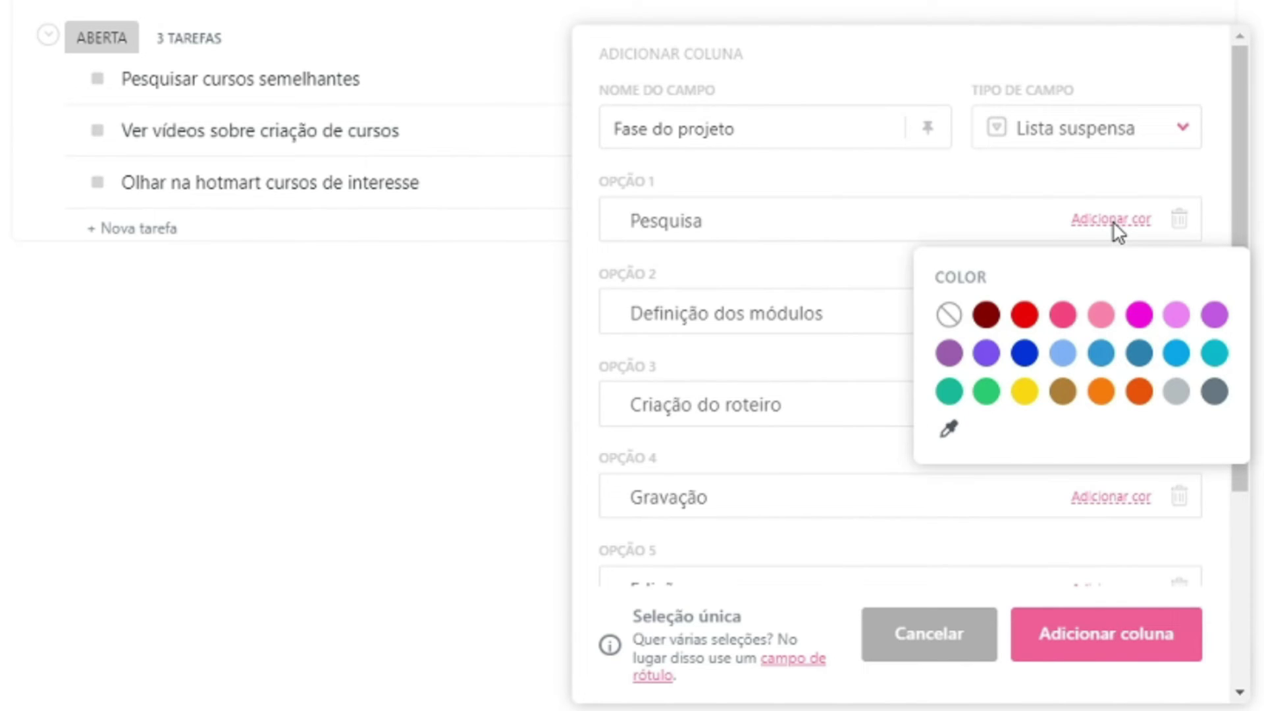
left_click(1063, 314)
left_click(1143, 317)
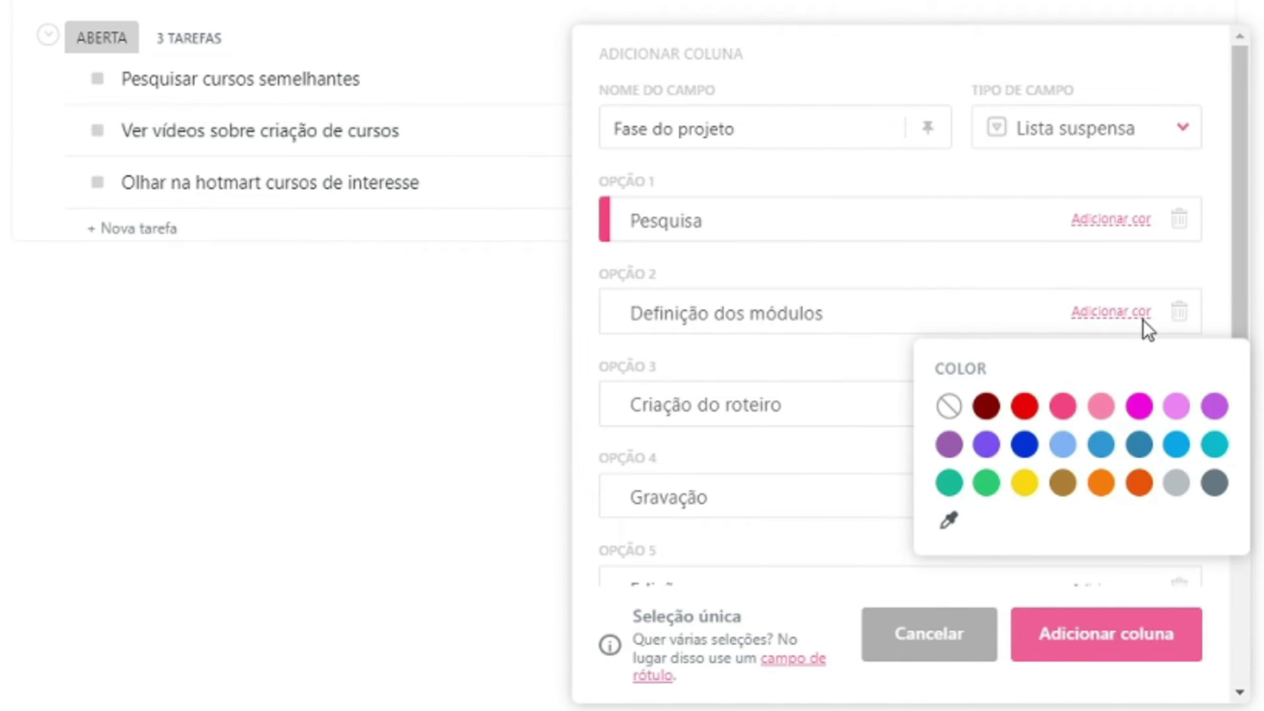
left_click(1179, 446)
left_click(1111, 404)
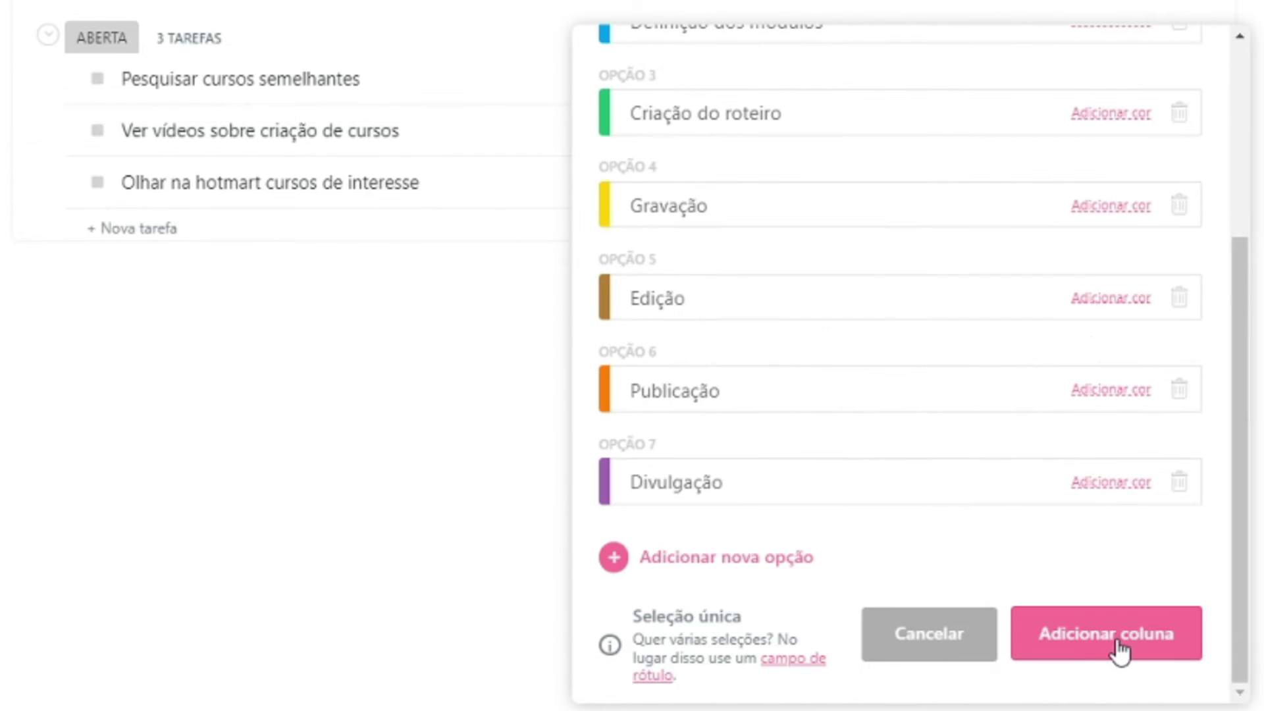
left_click(1119, 649)
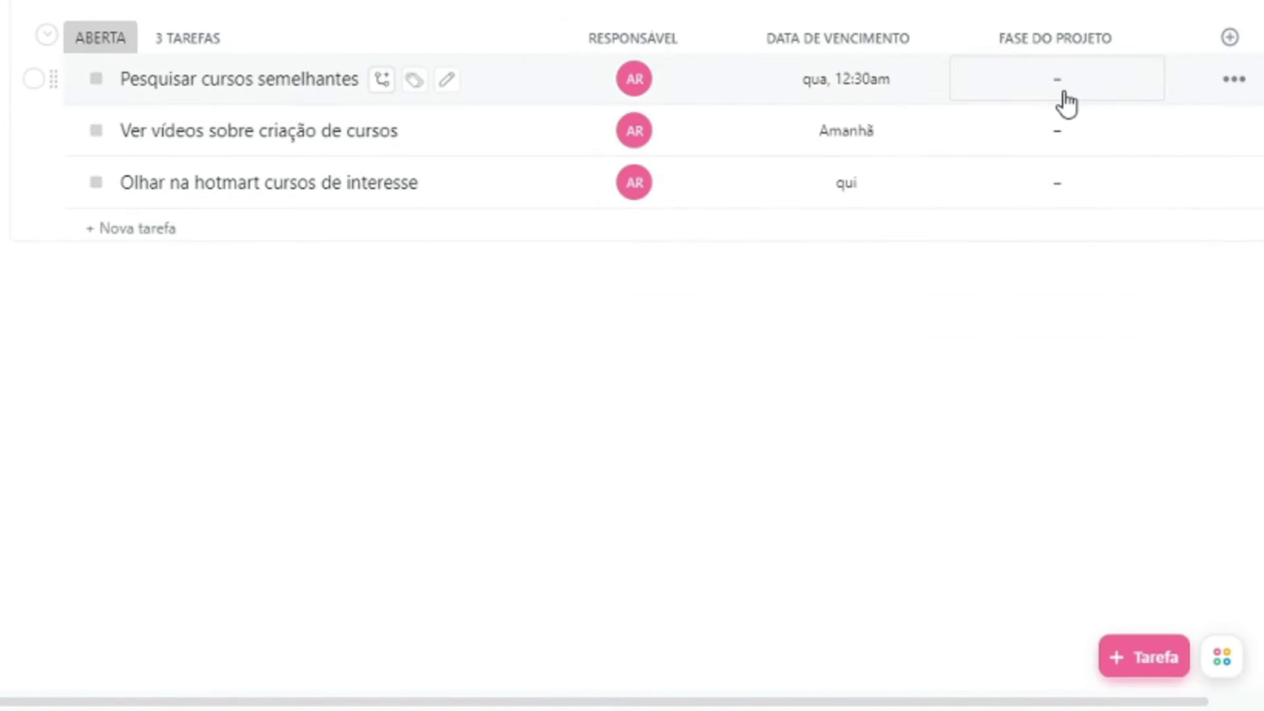
Set Fase do projeto to Pesquisa for all three existing tasks in the Curso list.
left_click(1066, 96)
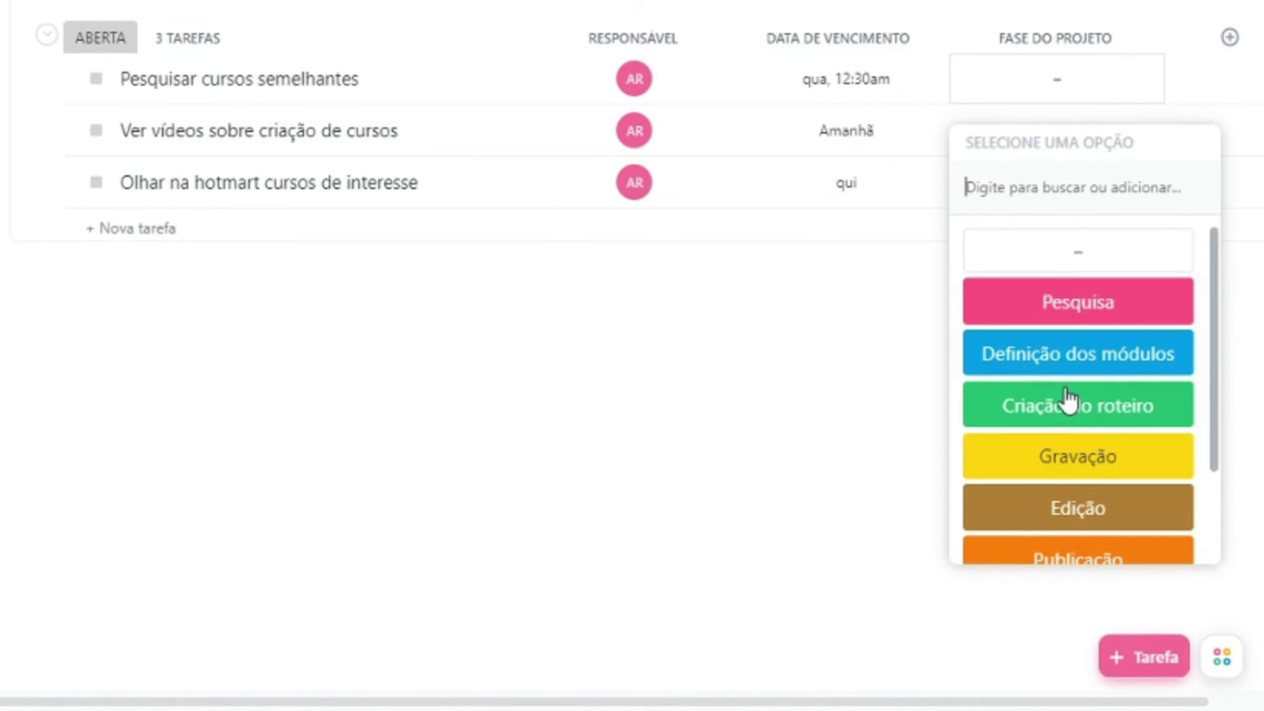
scroll(1067, 403, "down", 2)
scroll(1068, 402, "up", 2)
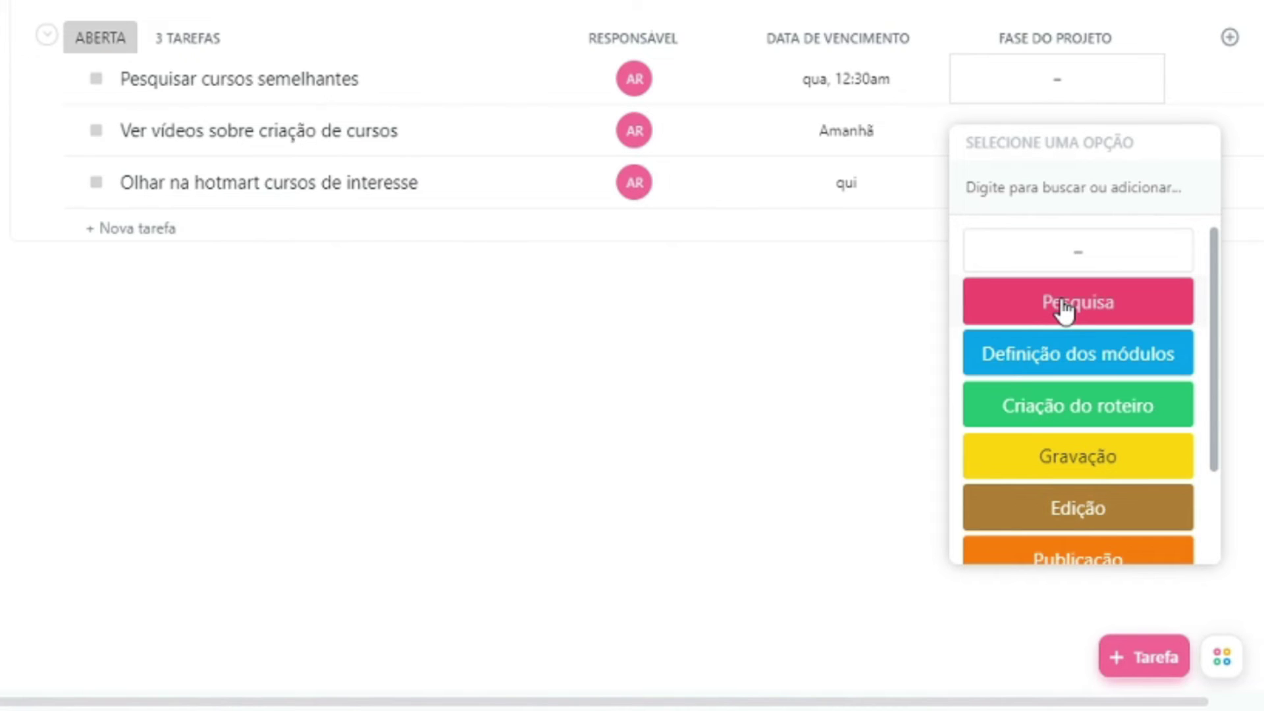
left_click(1063, 308)
left_click(1079, 144)
left_click(1052, 345)
left_click(1057, 183)
left_click(1063, 404)
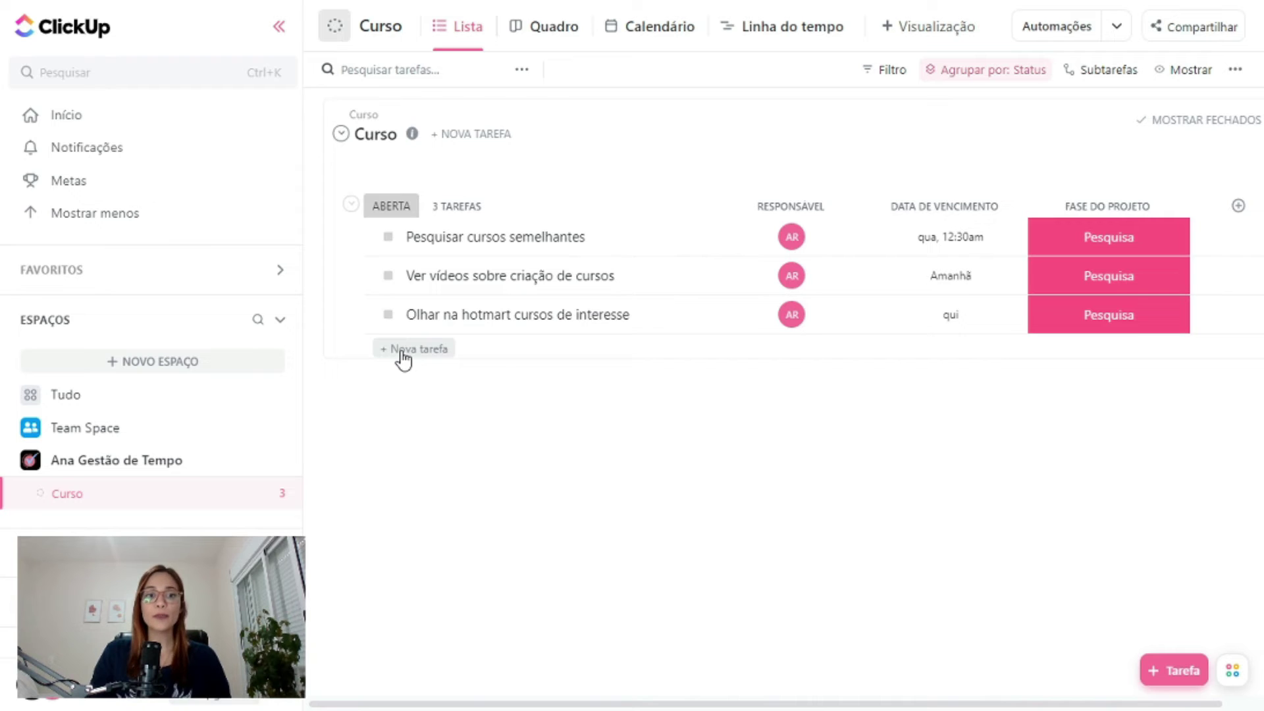
Add the tasks "Escrever roteiro da aula 1" and "Escrever roteiro da aula 2" to the Curso list.
left_click(116, 230)
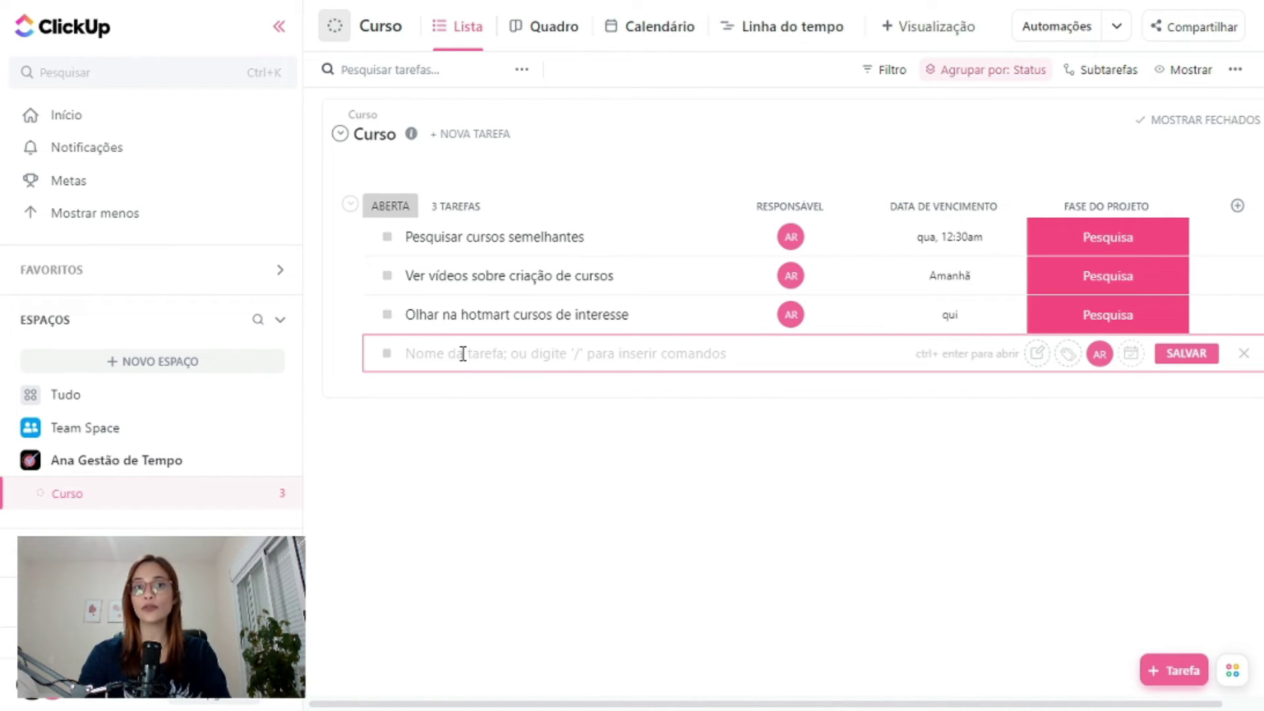
type("Escrever roteiro da aula 1")
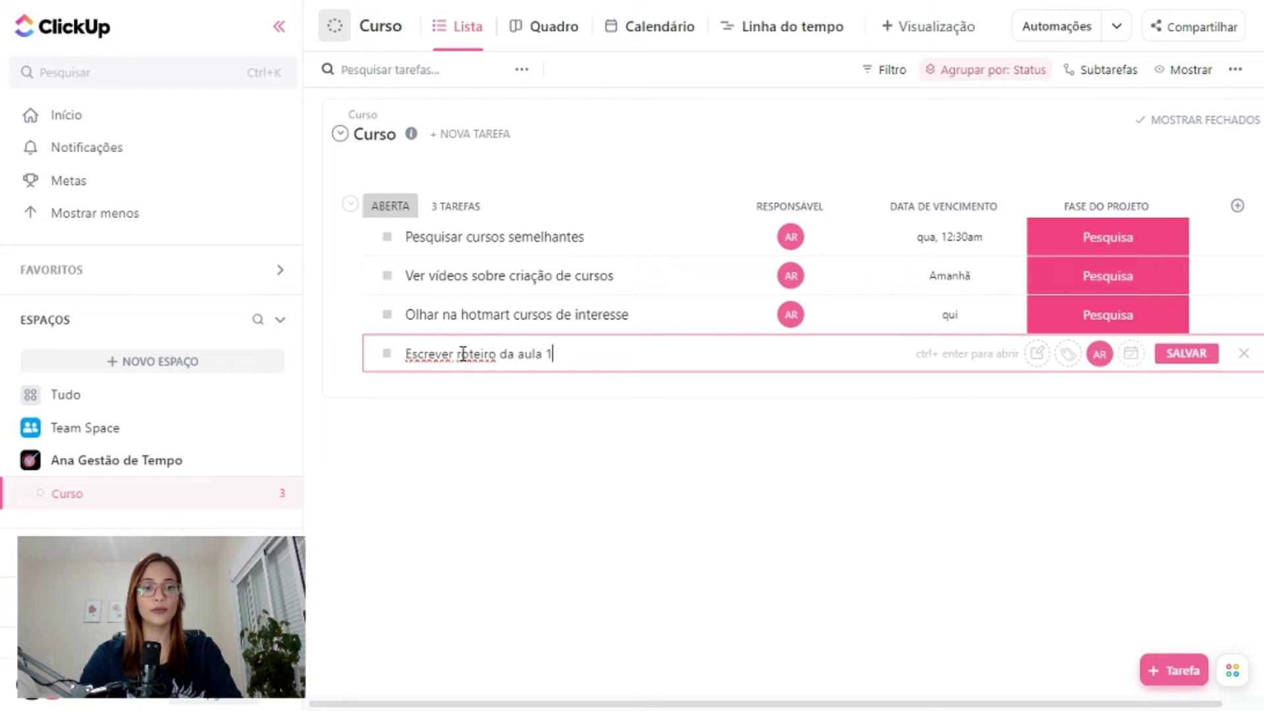
key("Return")
type("Escrever roteiro ")
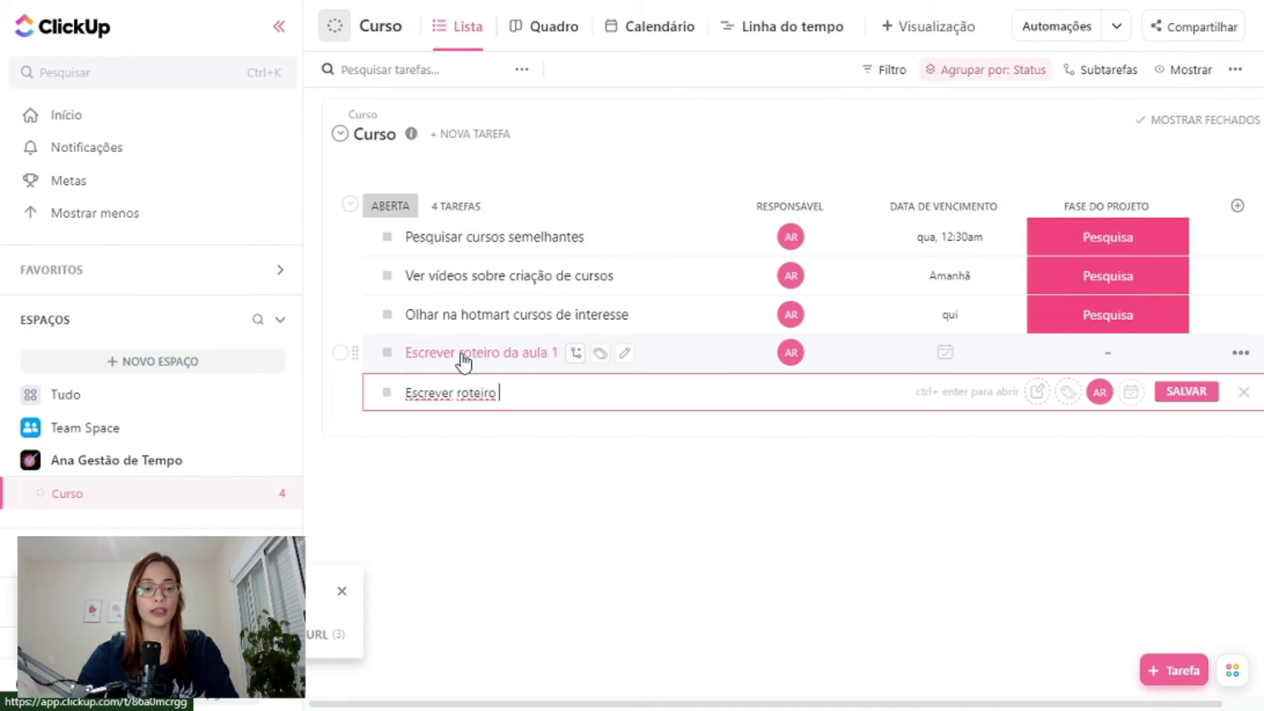
type("da aula 2")
key("Return")
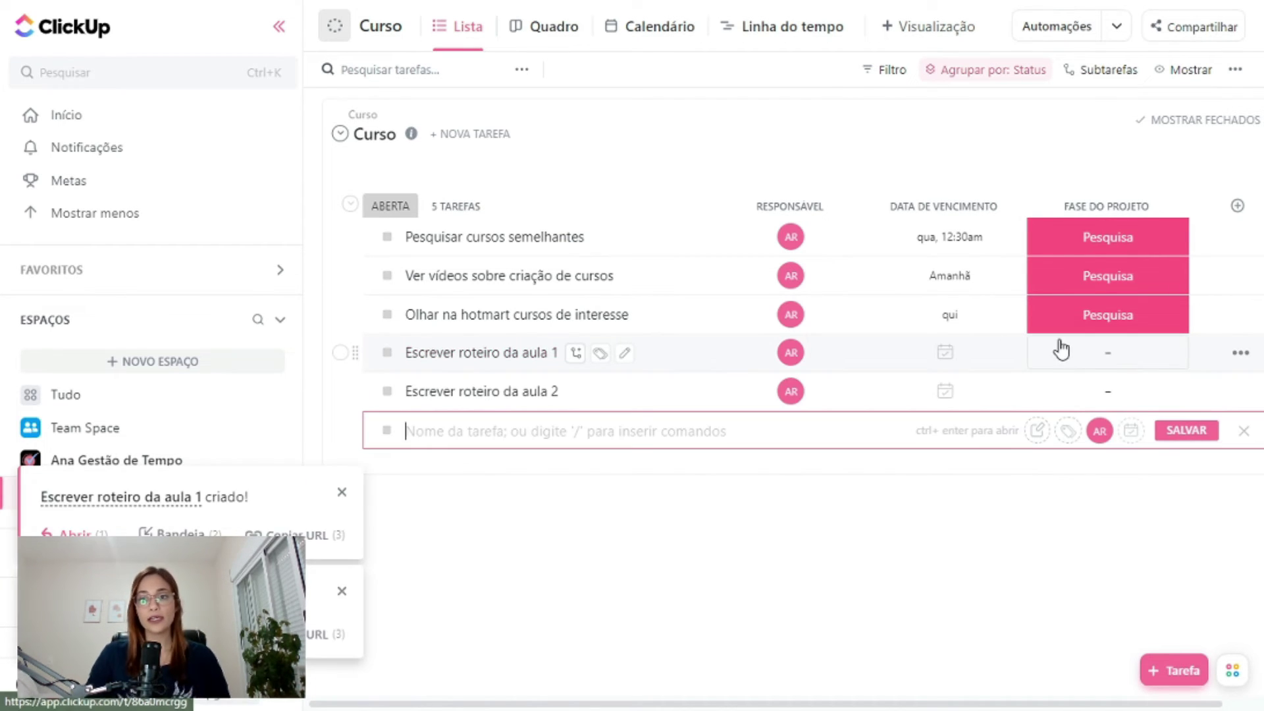
Set Fase do projeto to Criação do roteiro for the two "Escrever roteiro" tasks.
left_click(1104, 358)
scroll(1139, 520, "down", 2)
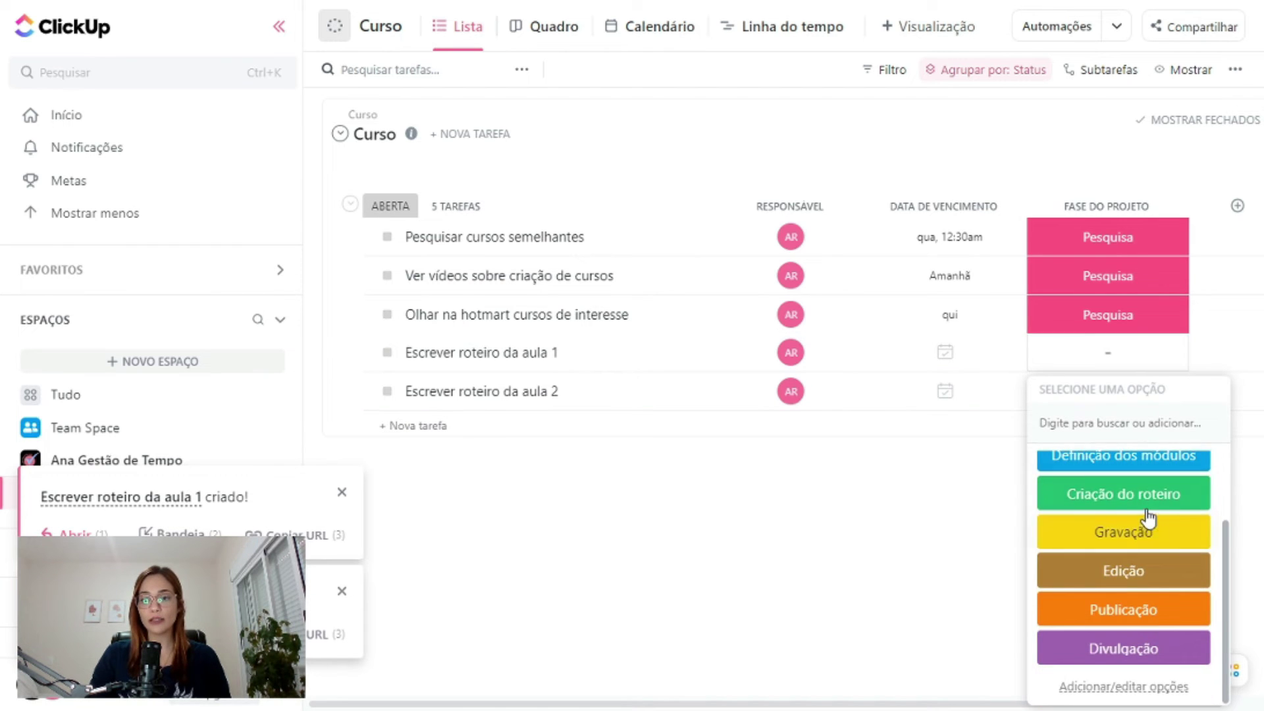
left_click(1146, 500)
left_click(1114, 395)
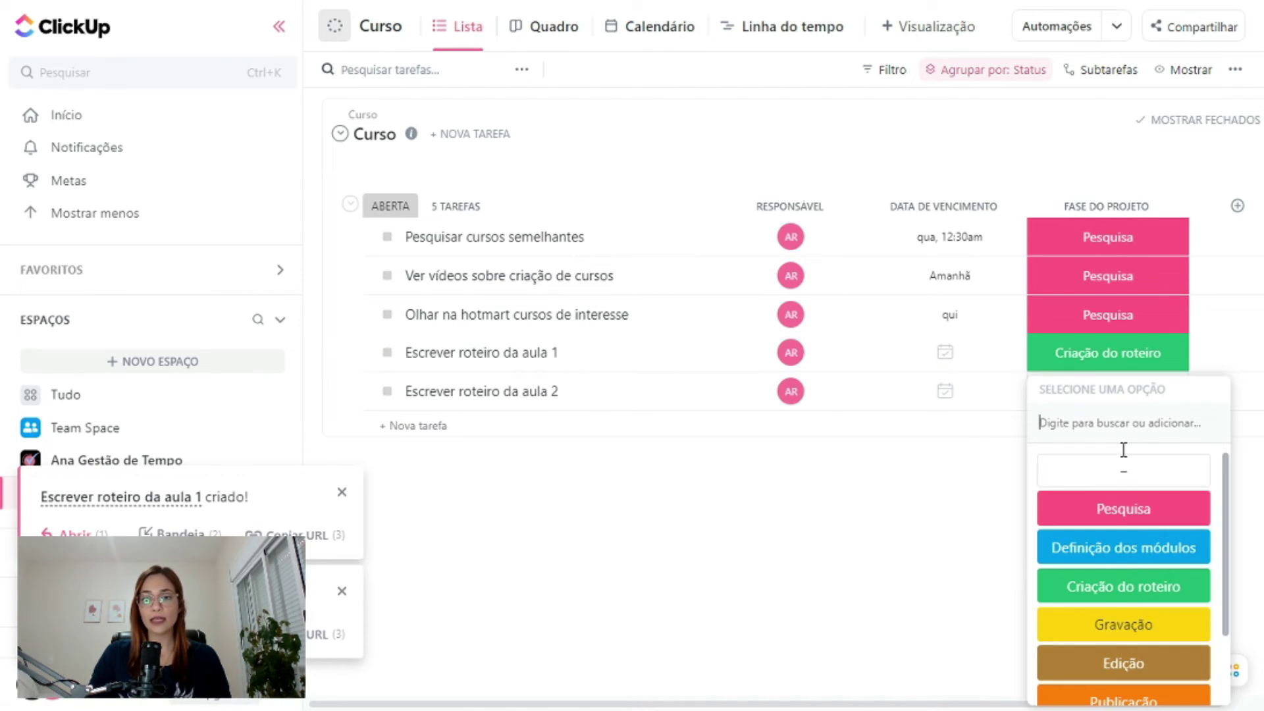
left_click(1125, 593)
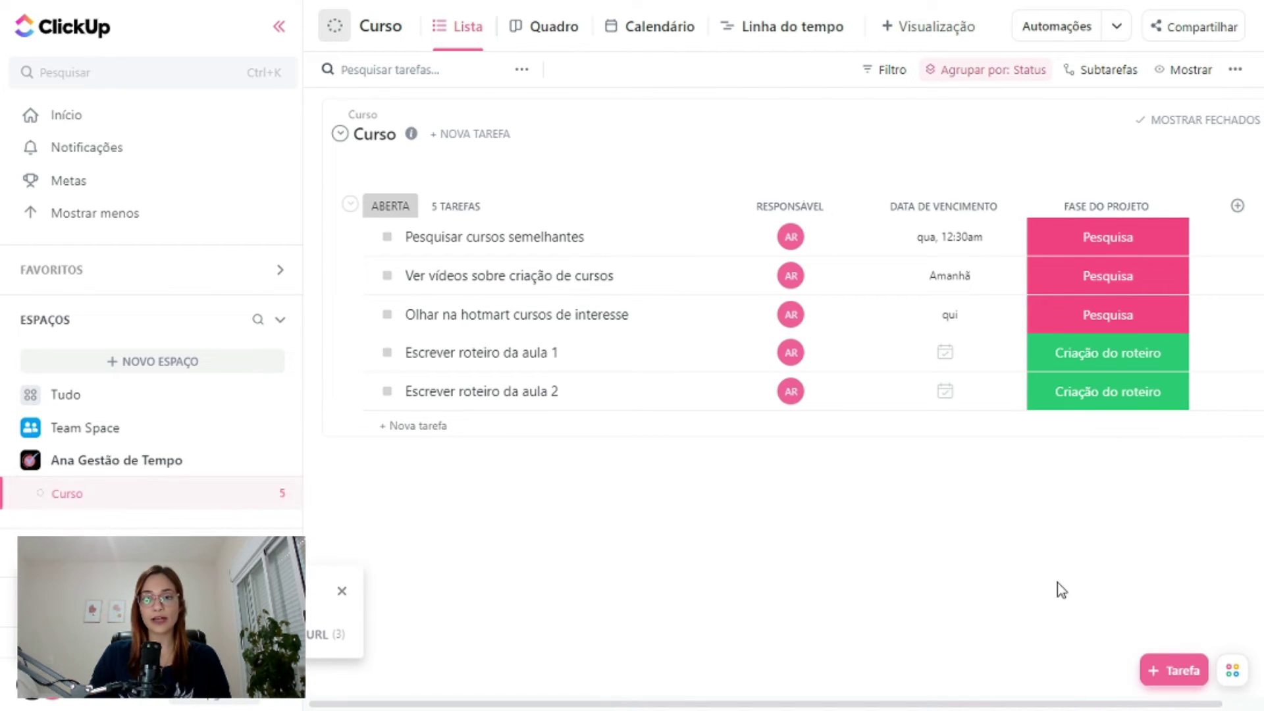
Search the existing fields for "status" and add the Status column to the Curso list.
left_click(1238, 206)
type("status")
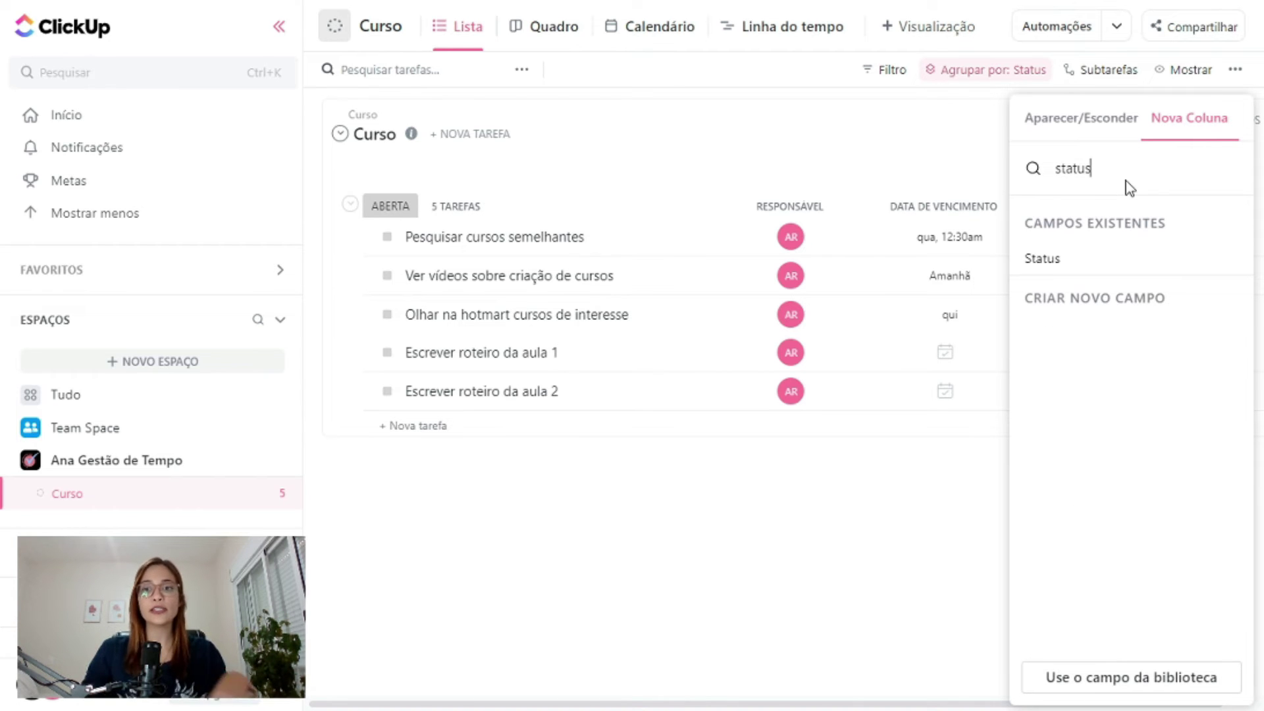
left_click(1067, 259)
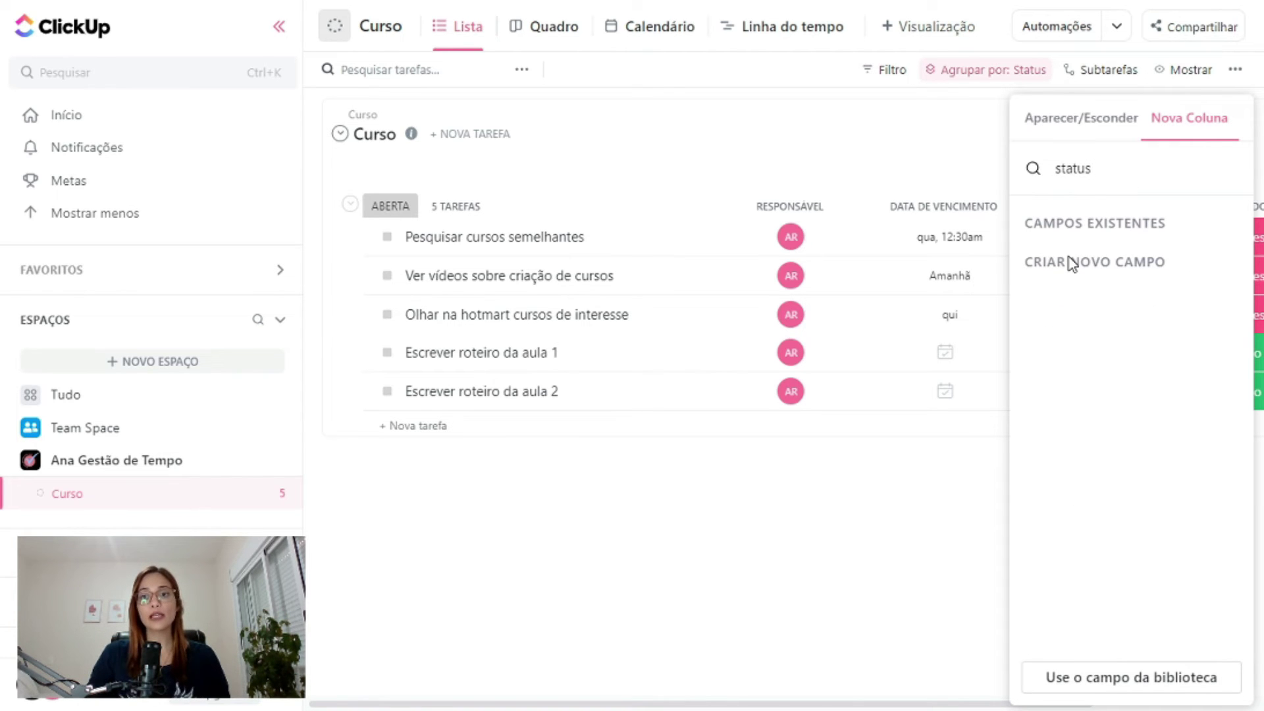
left_click(886, 517)
Set the status of "Pesquisar cursos semelhantes" and "Ver vídeos sobre criação de cursos" to EM ANDAMENTO.
scroll(1067, 283, "right", 1)
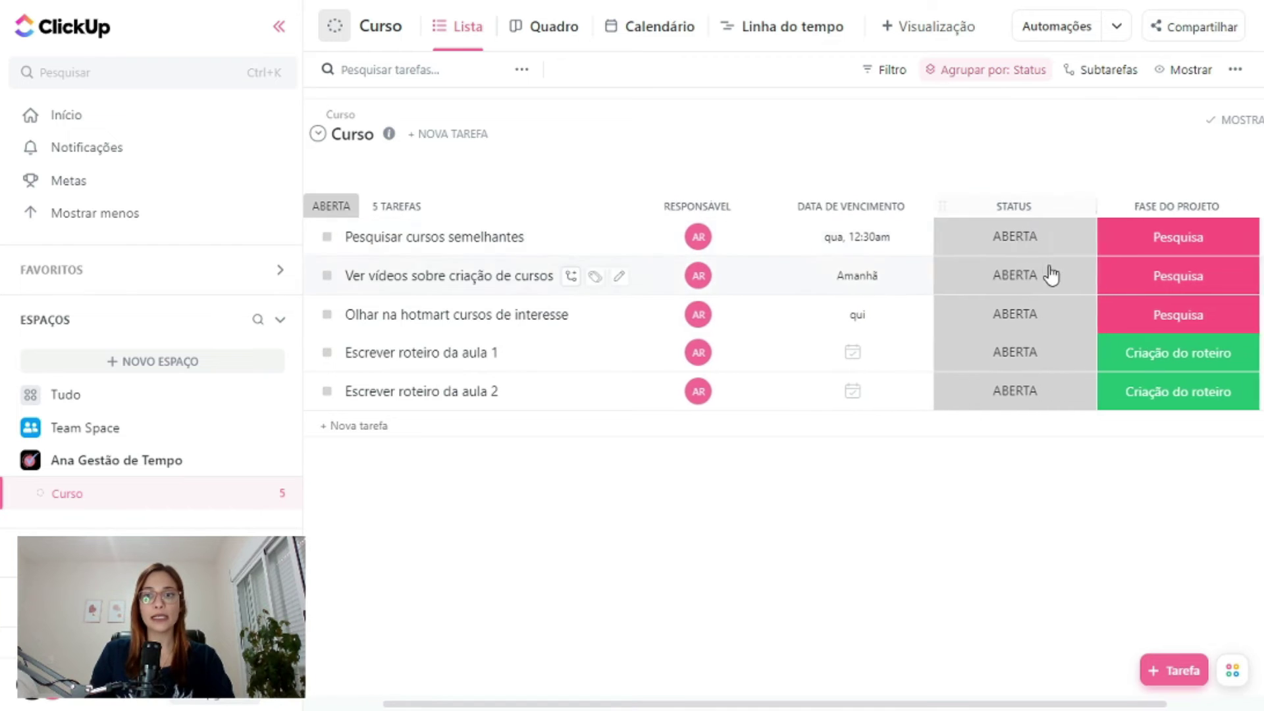
left_click(1032, 246)
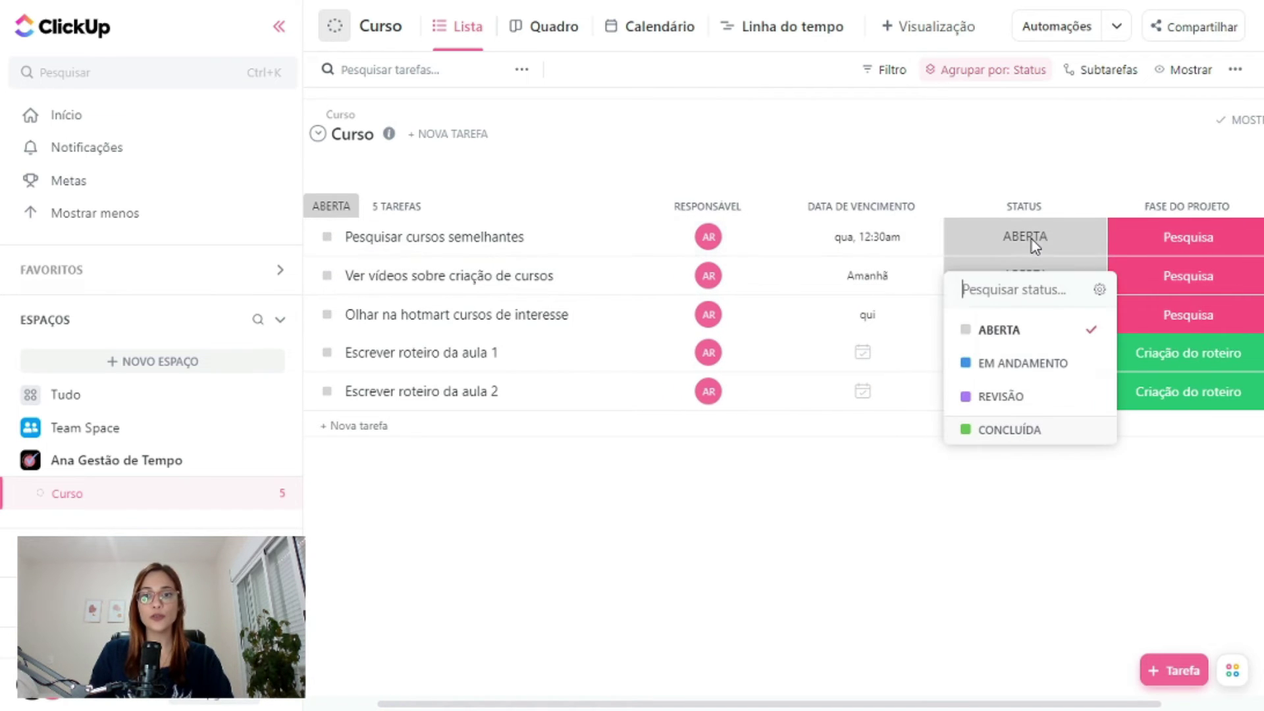
left_click(1020, 369)
left_click(1027, 289)
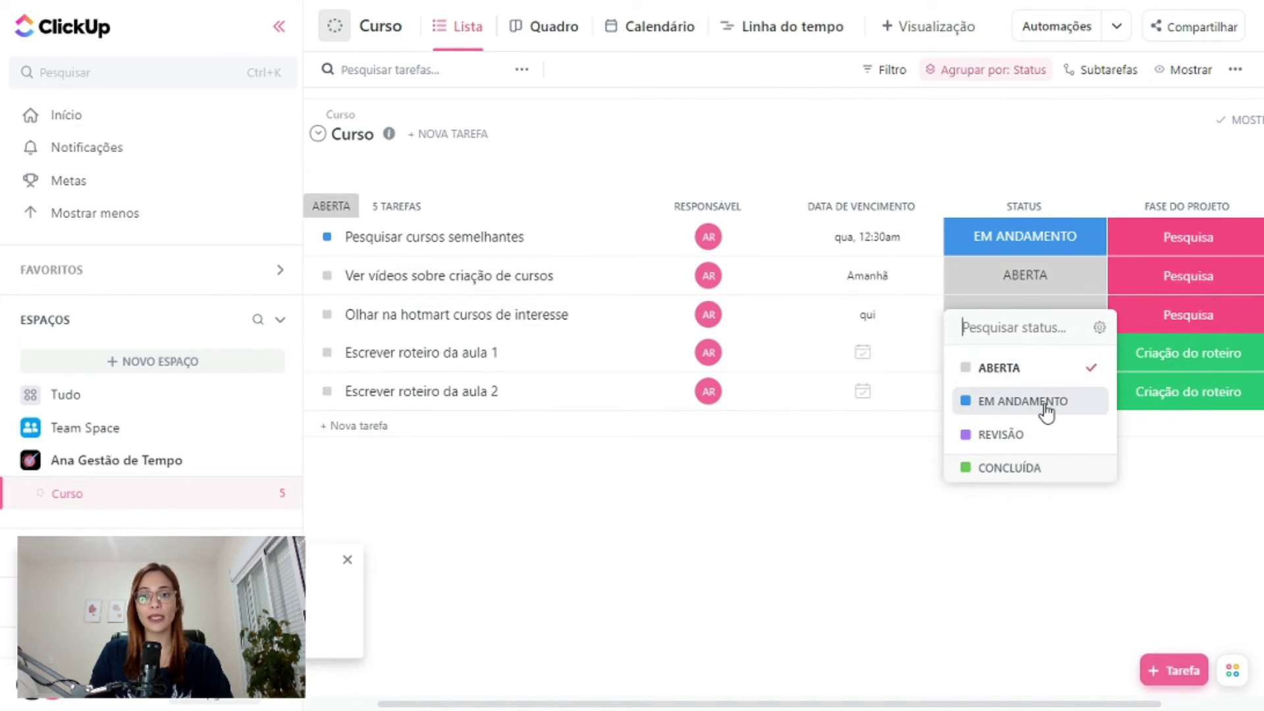
left_click(1041, 403)
Set "Olhar na hotmart cursos de interesse" to REVISÃO and both "Escrever roteiro" tasks to CONCLUÍDA.
left_click(1032, 389)
left_click(1015, 557)
left_click(1021, 513)
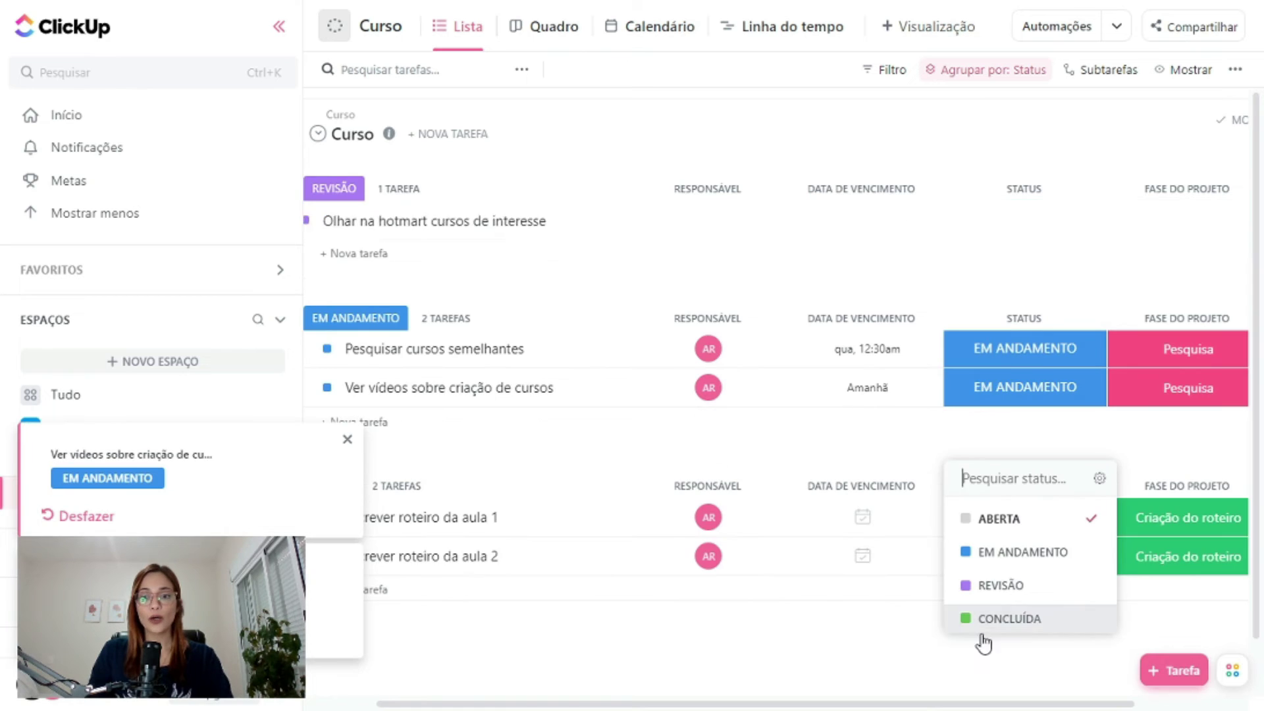
left_click(997, 622)
left_click(1027, 513)
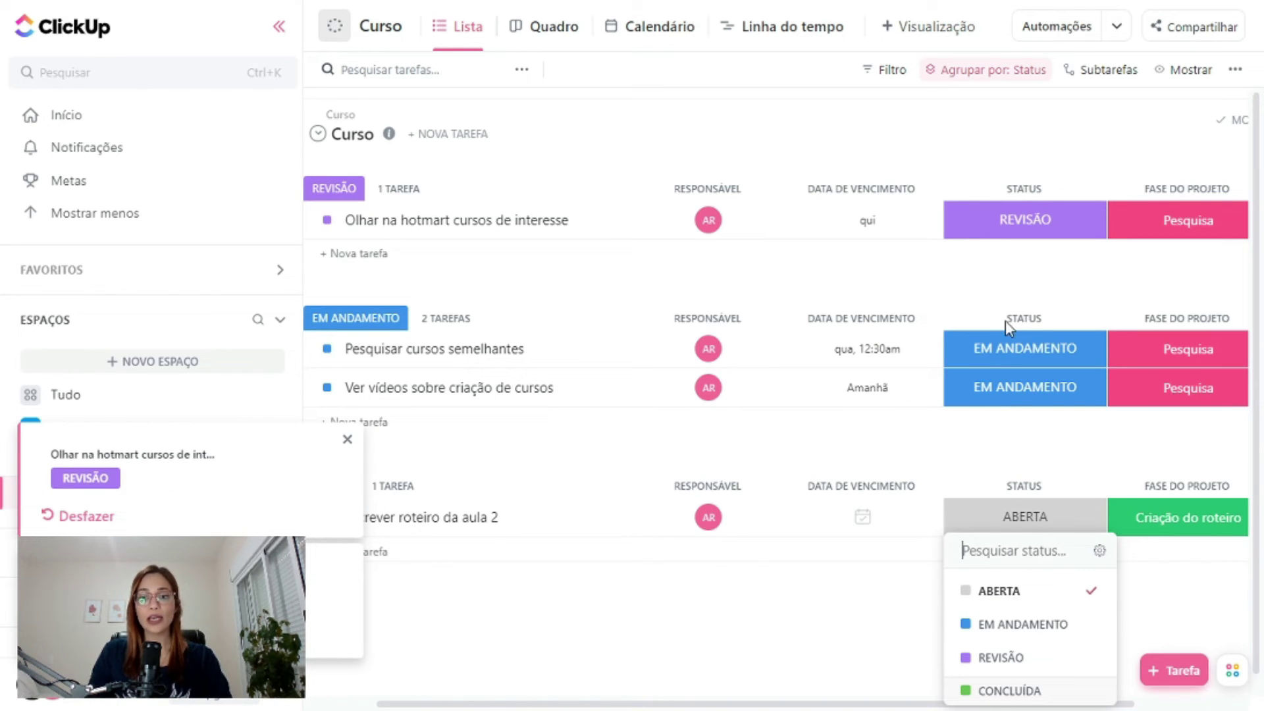
left_click(898, 638)
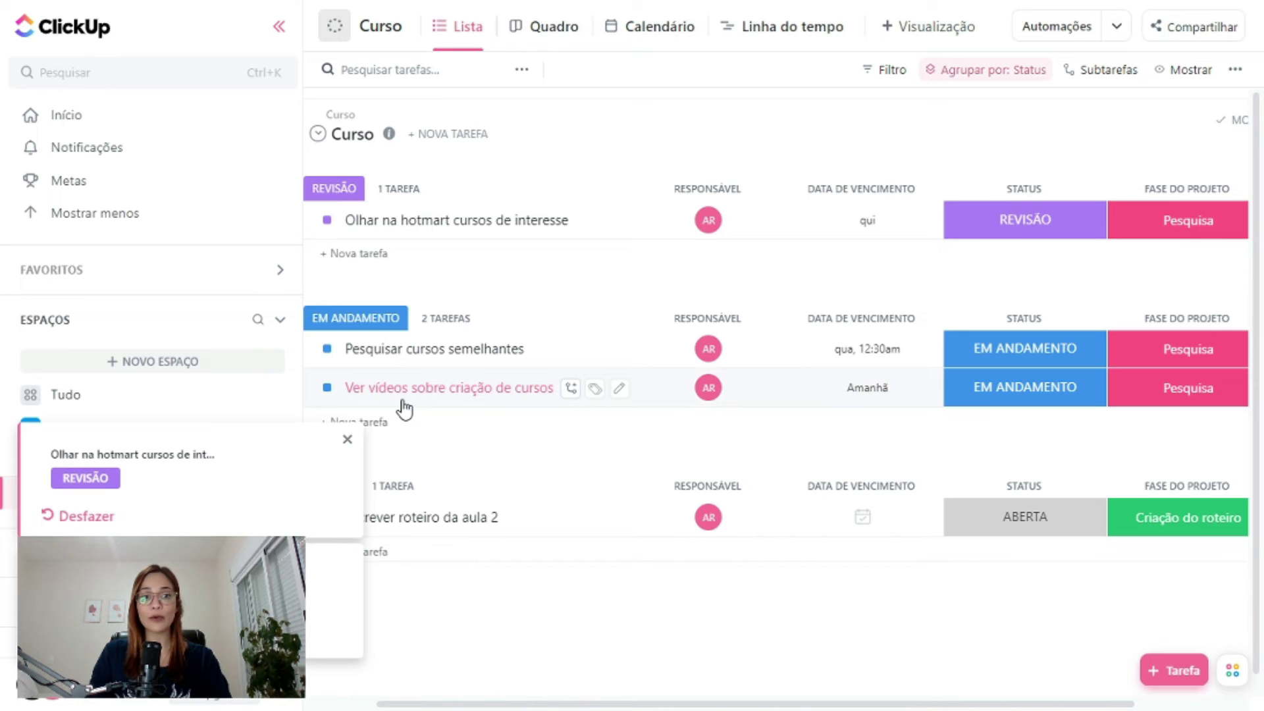
left_click(347, 439)
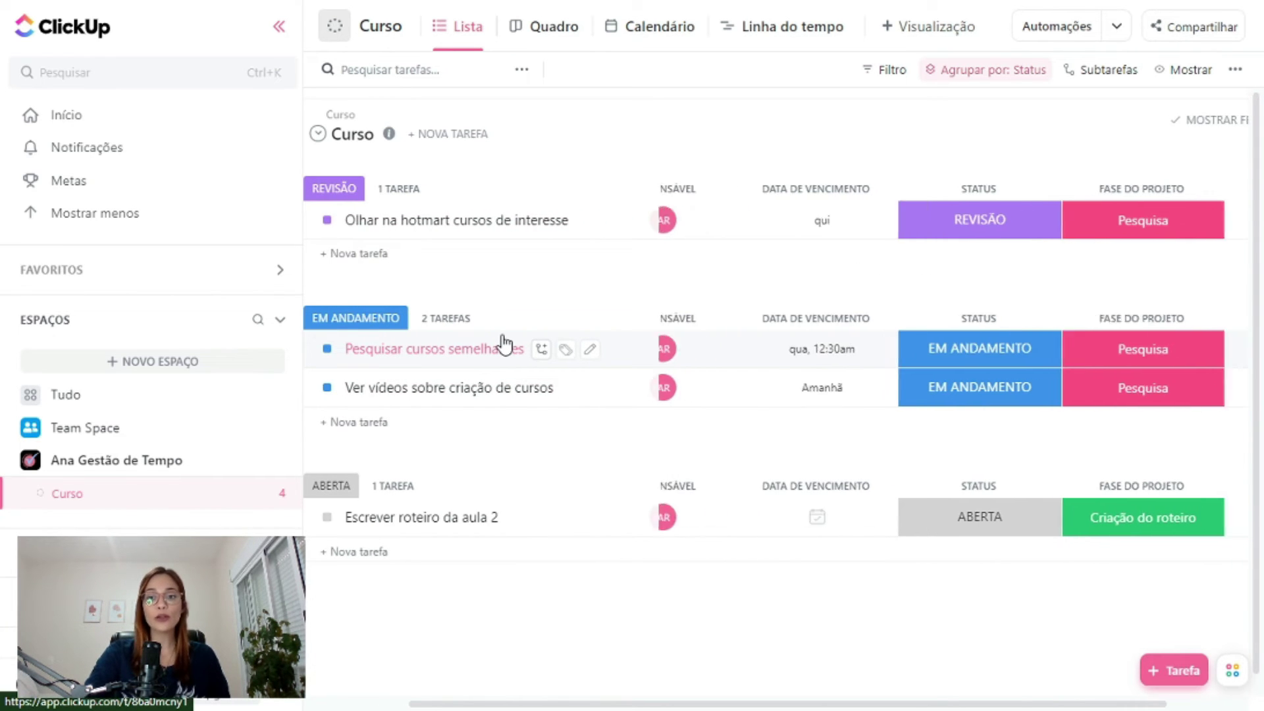
left_click(928, 523)
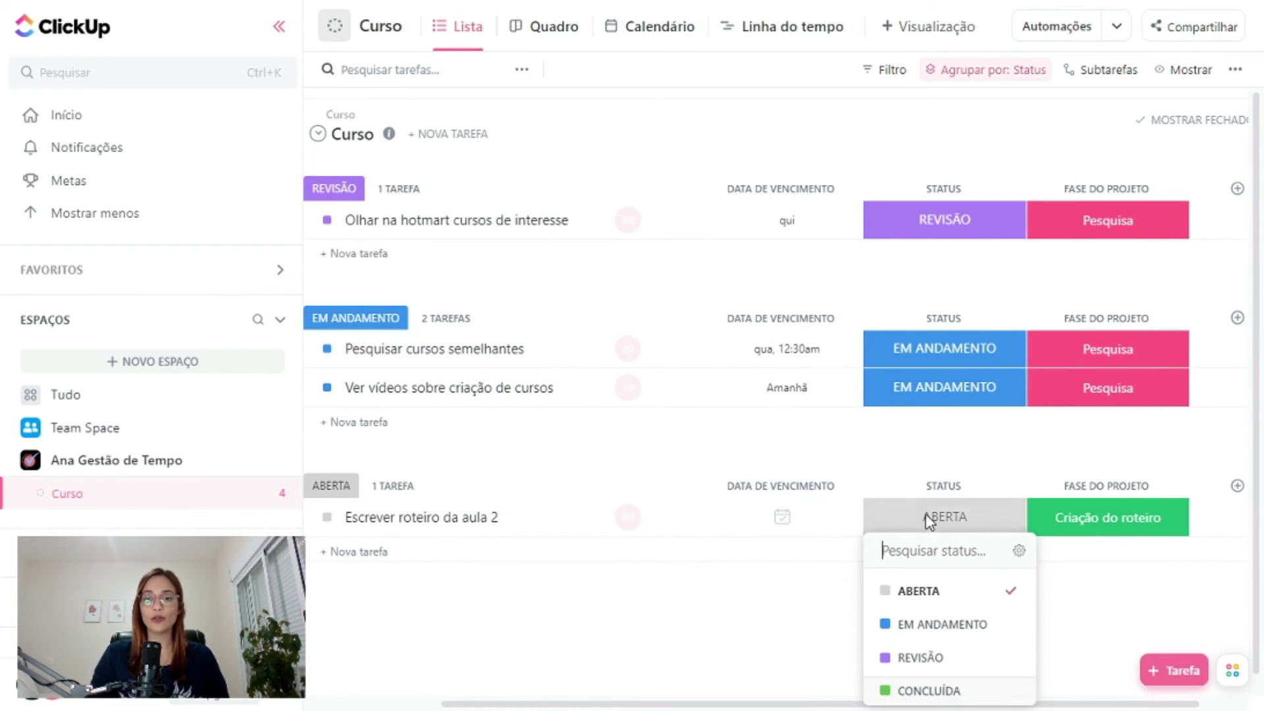
left_click(940, 689)
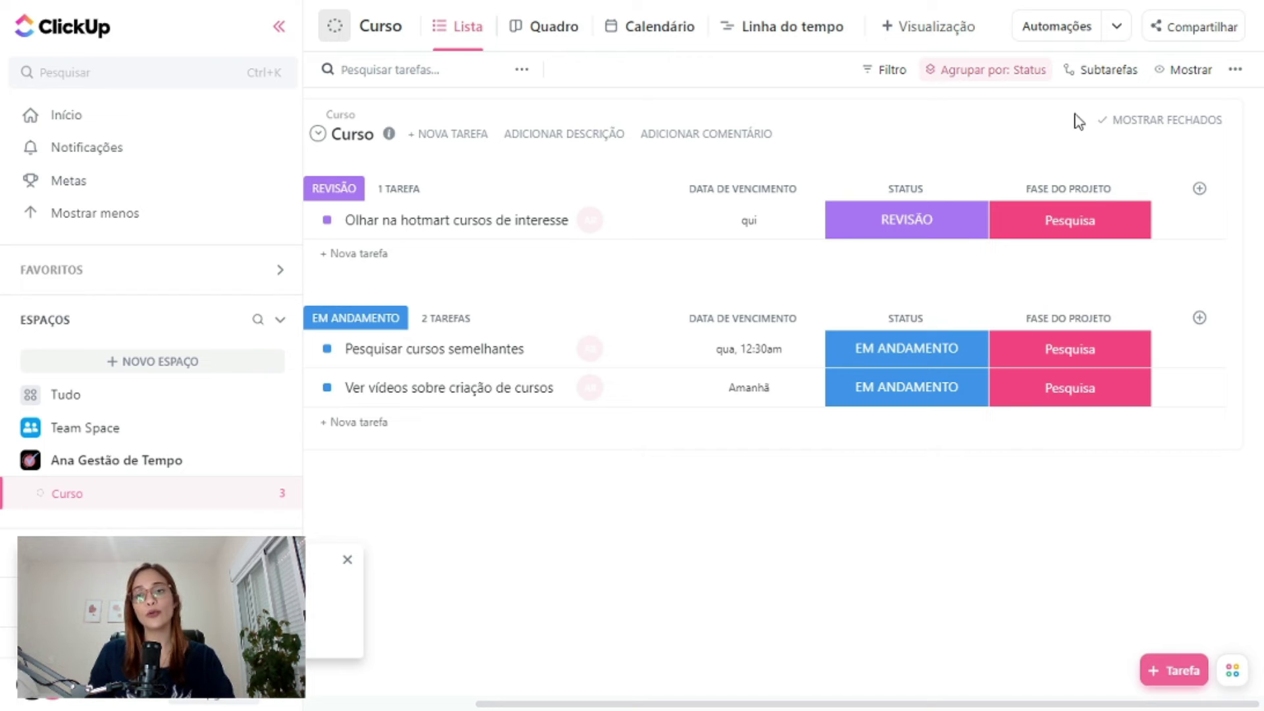
Show the closed tasks and group the Curso list by the custom field Fase do projeto, saving the view changes.
left_click(1139, 125)
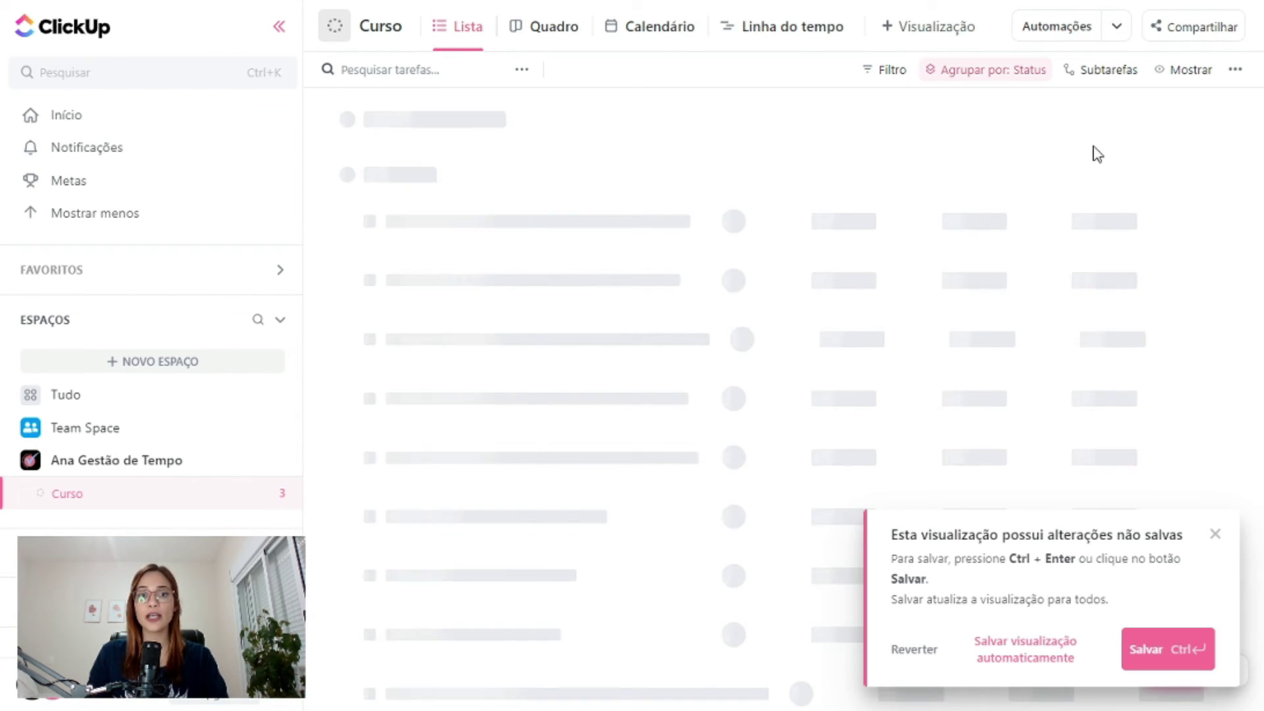
left_click(1151, 649)
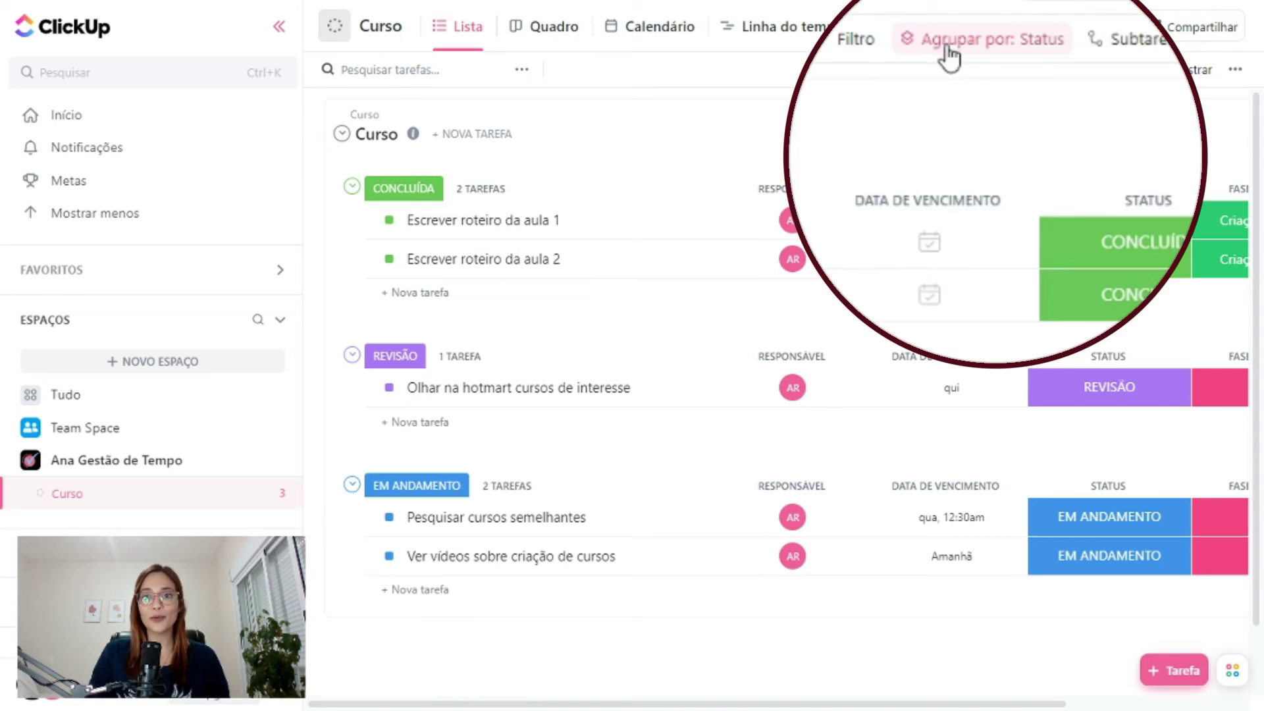
left_click(975, 82)
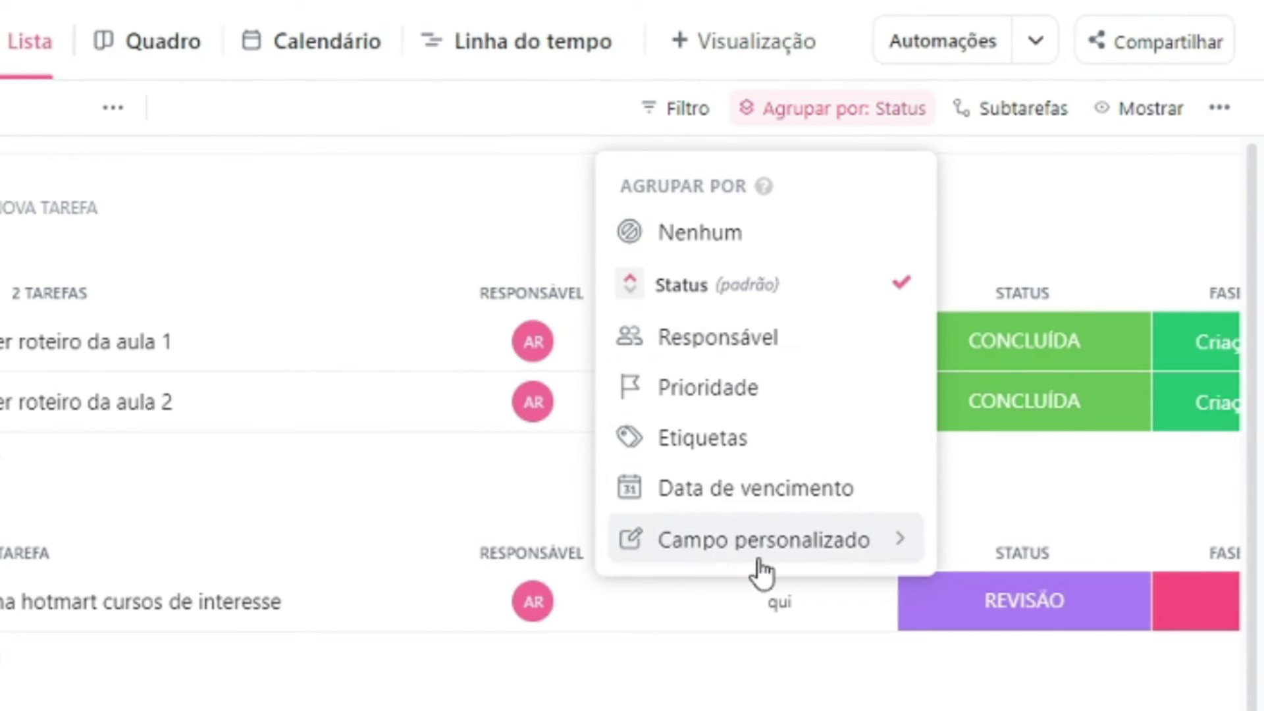
mouse_move(706, 552)
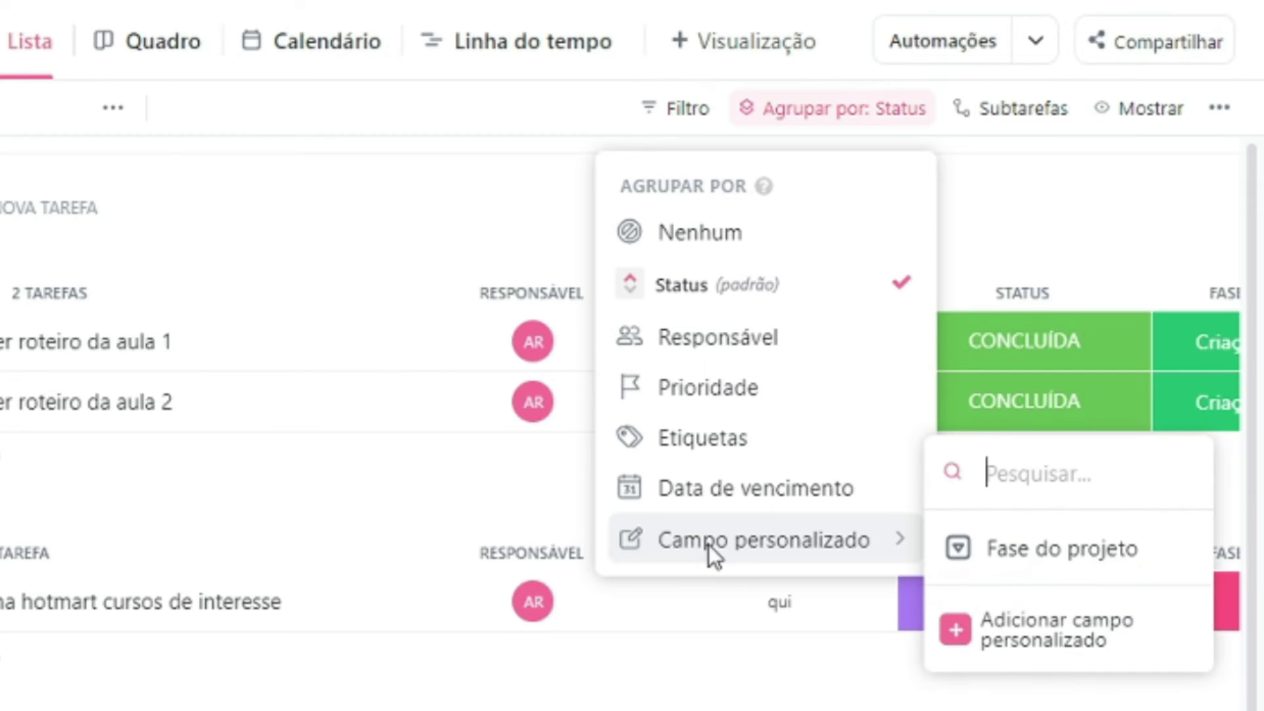
left_click(1057, 550)
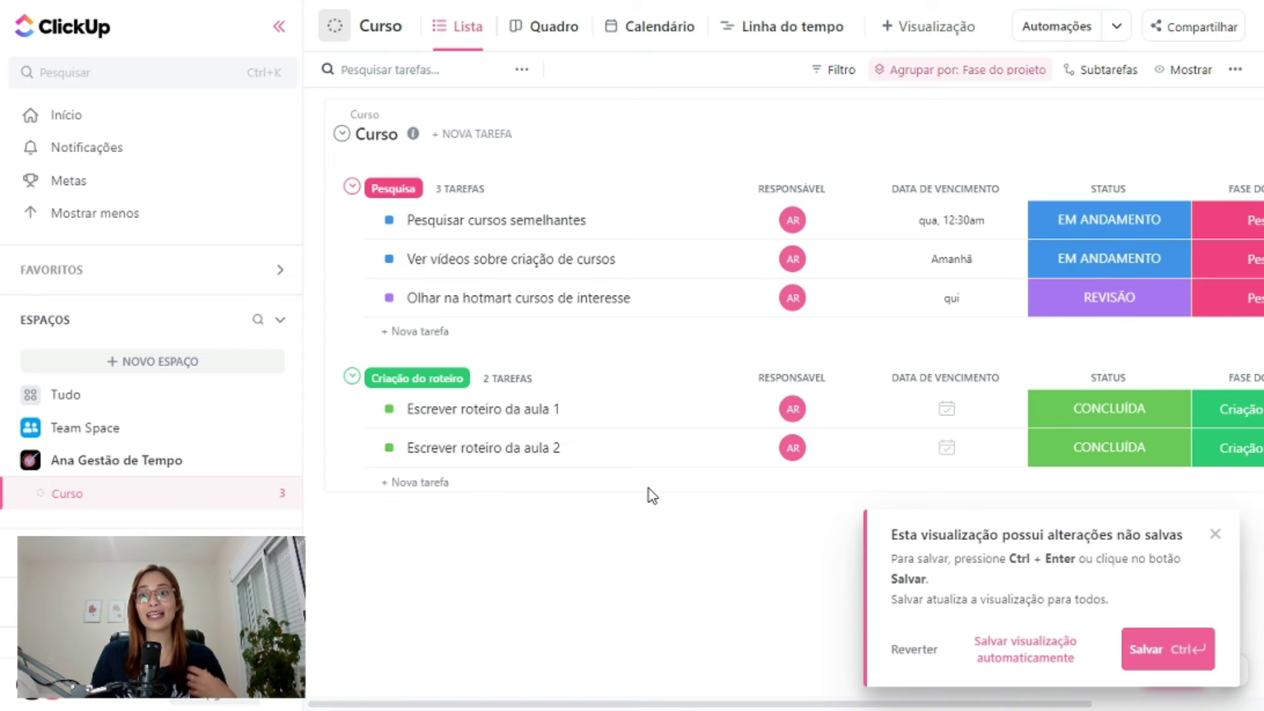
left_click(1181, 654)
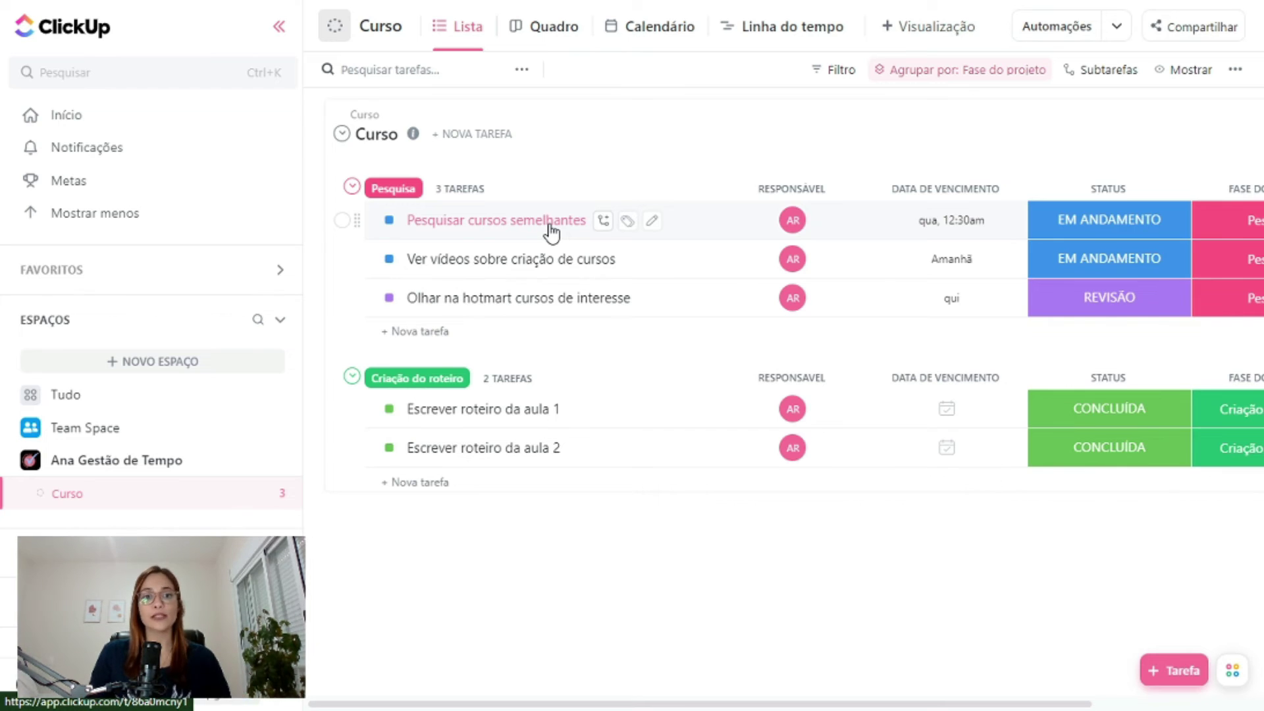
Open the task "Pesquisar cursos semelhantes" and examine its description, subtask and checklist sections.
left_click(592, 282)
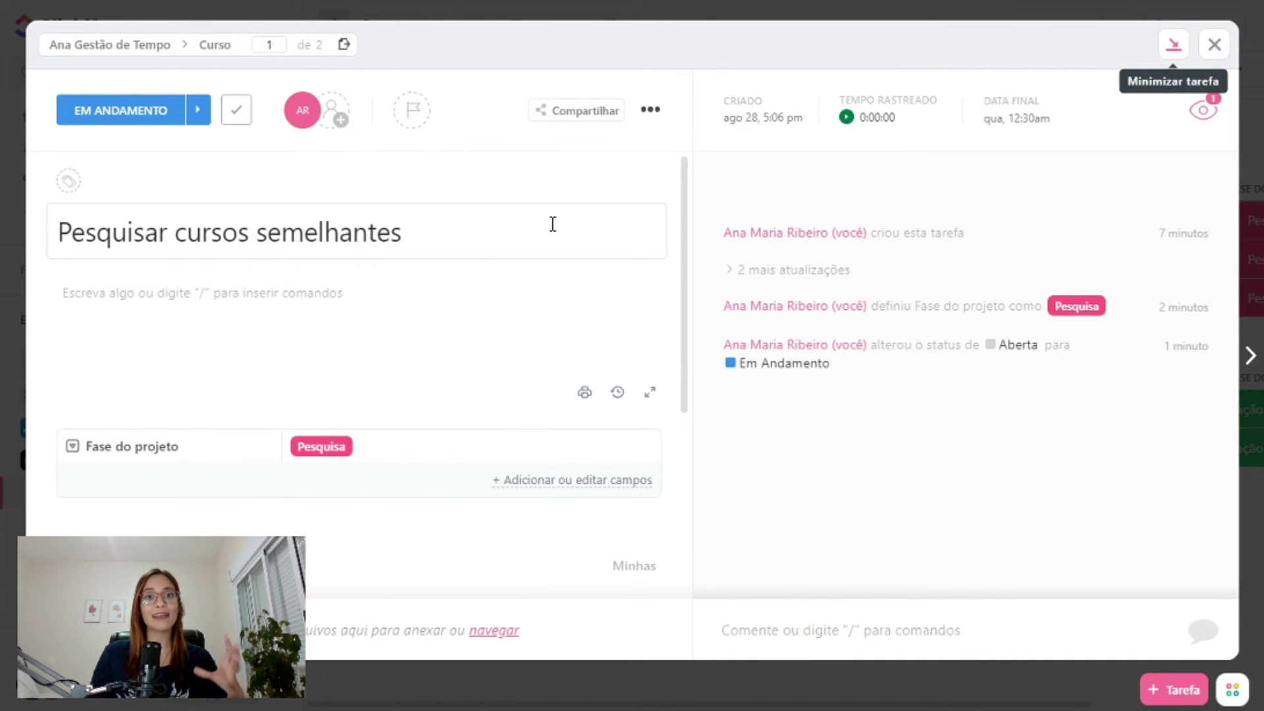
left_click(245, 295)
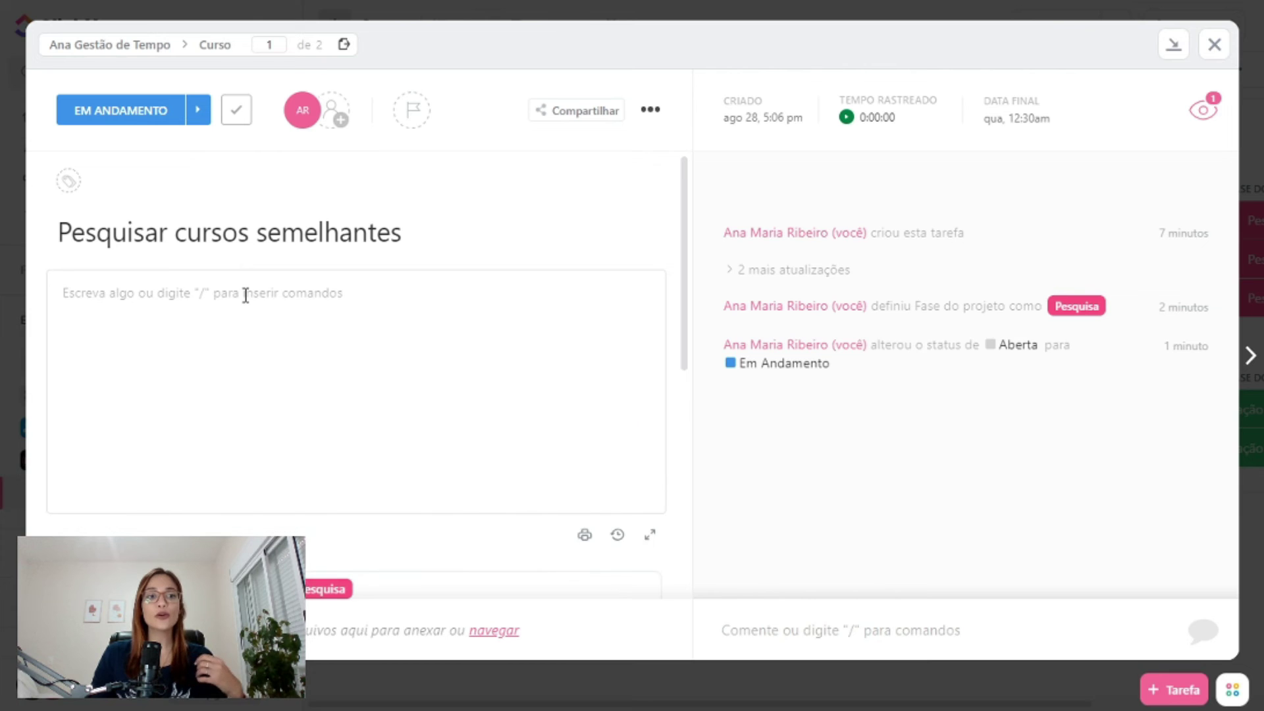
scroll(302, 393, "down", 5)
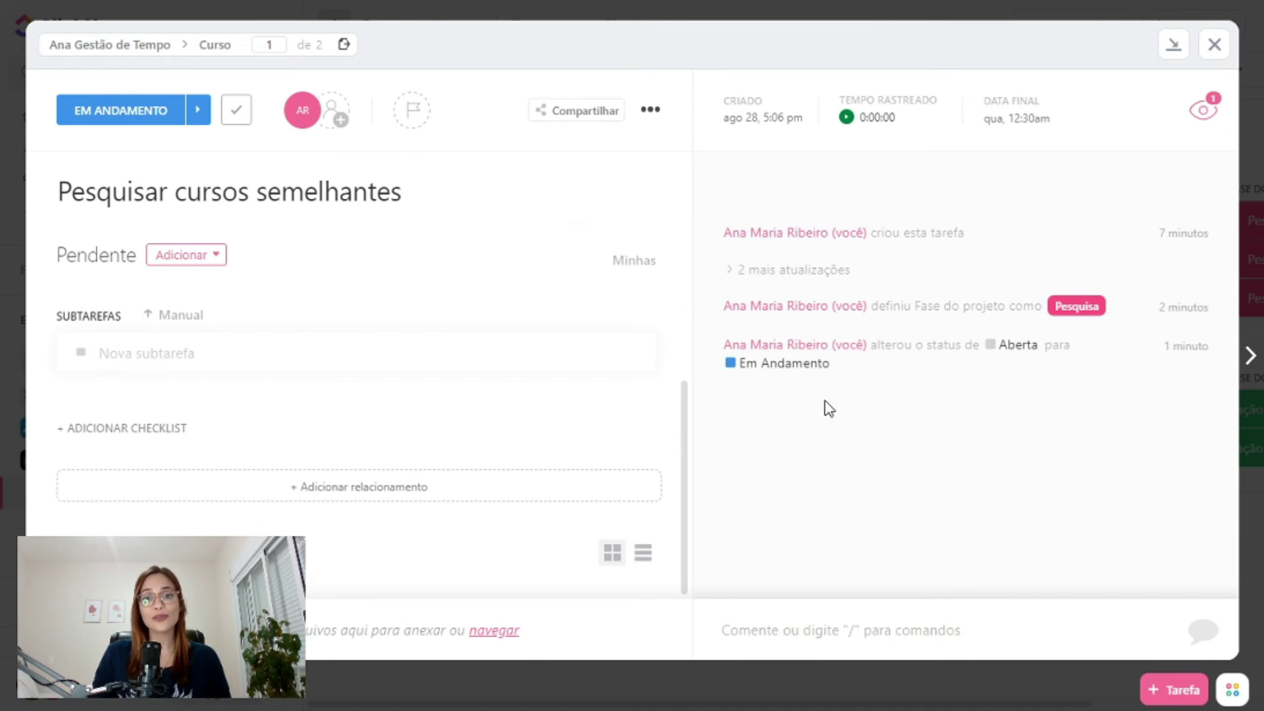
Bring up the mention options in the task's comment field, clear the comment and close the task.
left_click(819, 643)
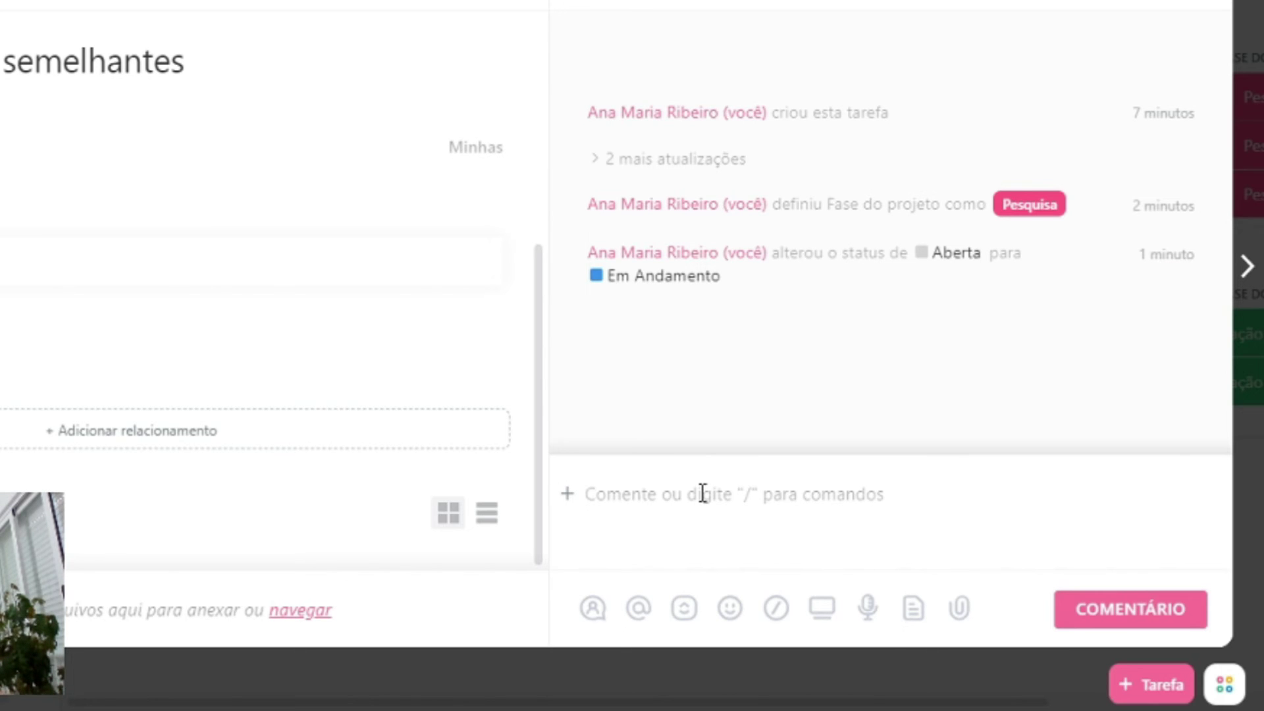
type("@")
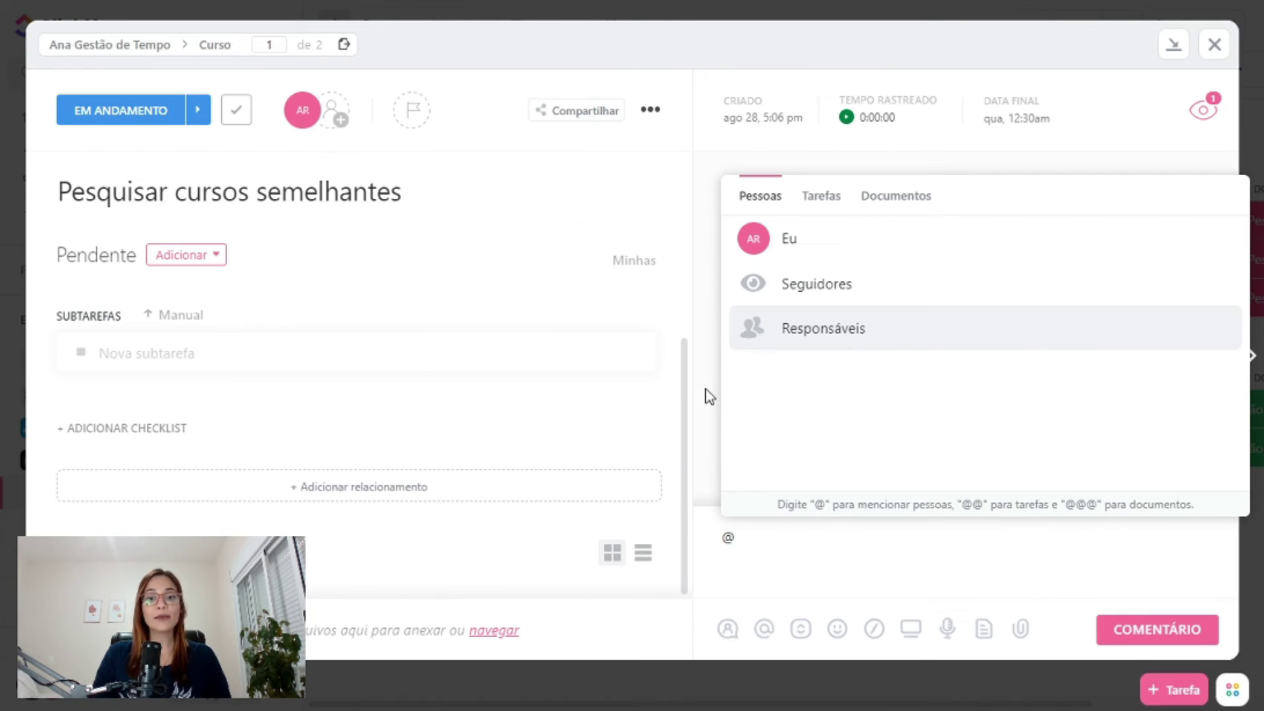
left_click(704, 395)
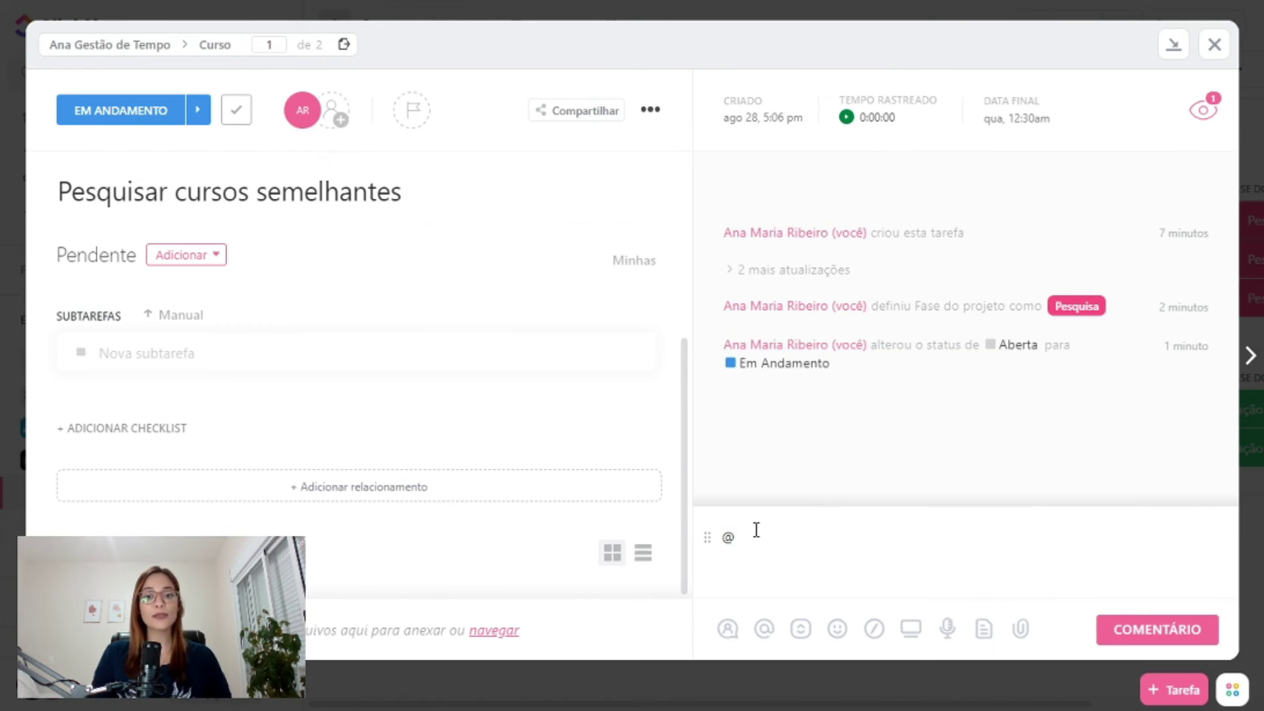
key("BackSpace")
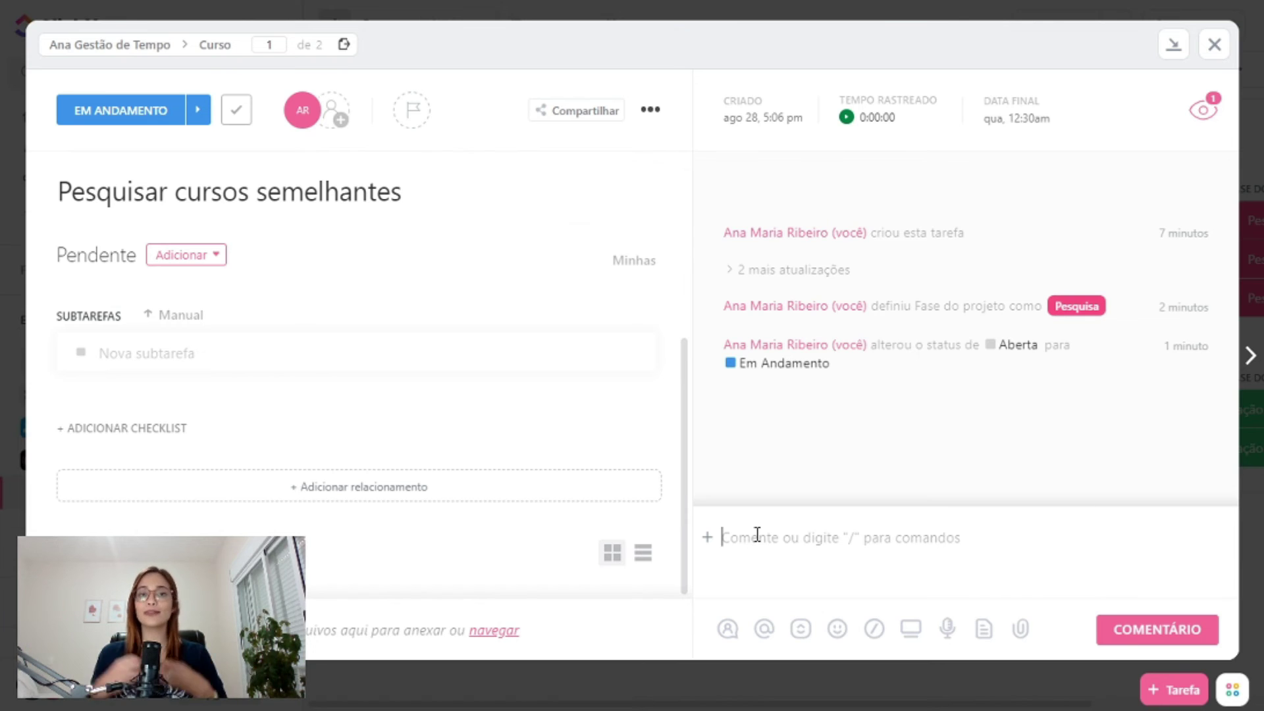
key("Escape")
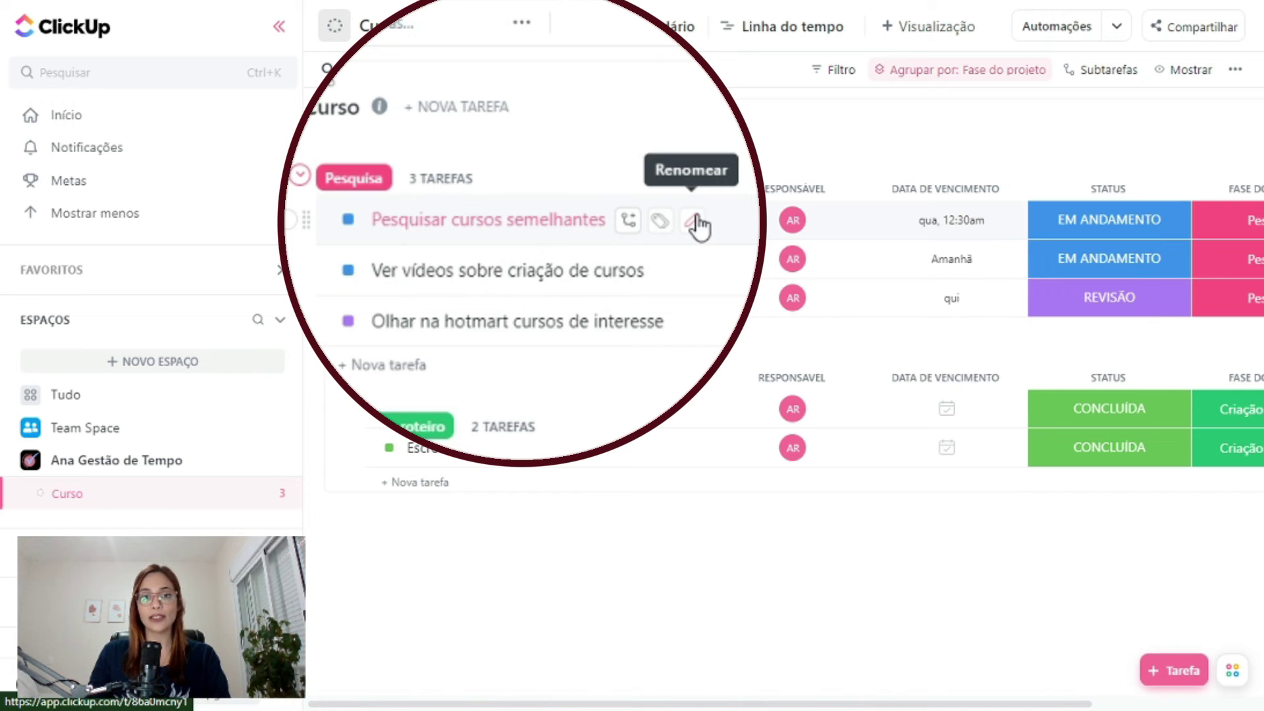
left_click(697, 224)
mouse_move(351, 234)
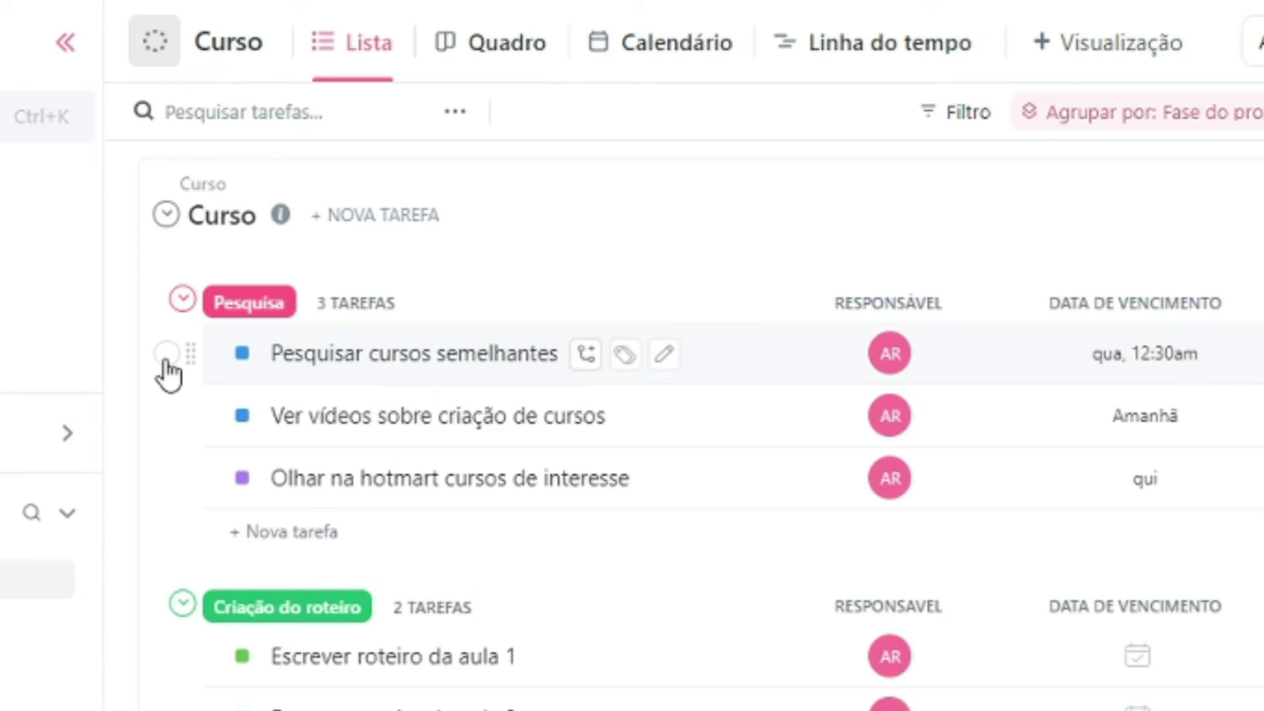
left_click(166, 359)
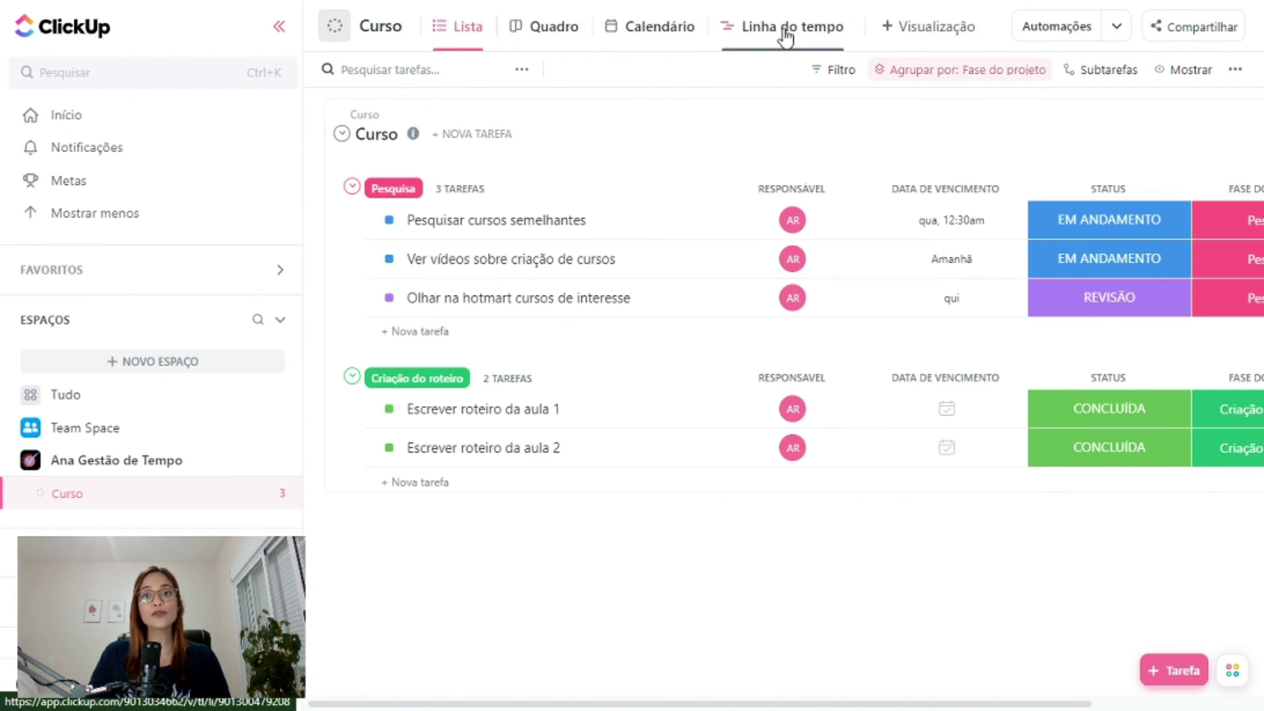
Examine the task cards across the status columns in the Quadro view and compare them with the Lista view.
left_click(560, 46)
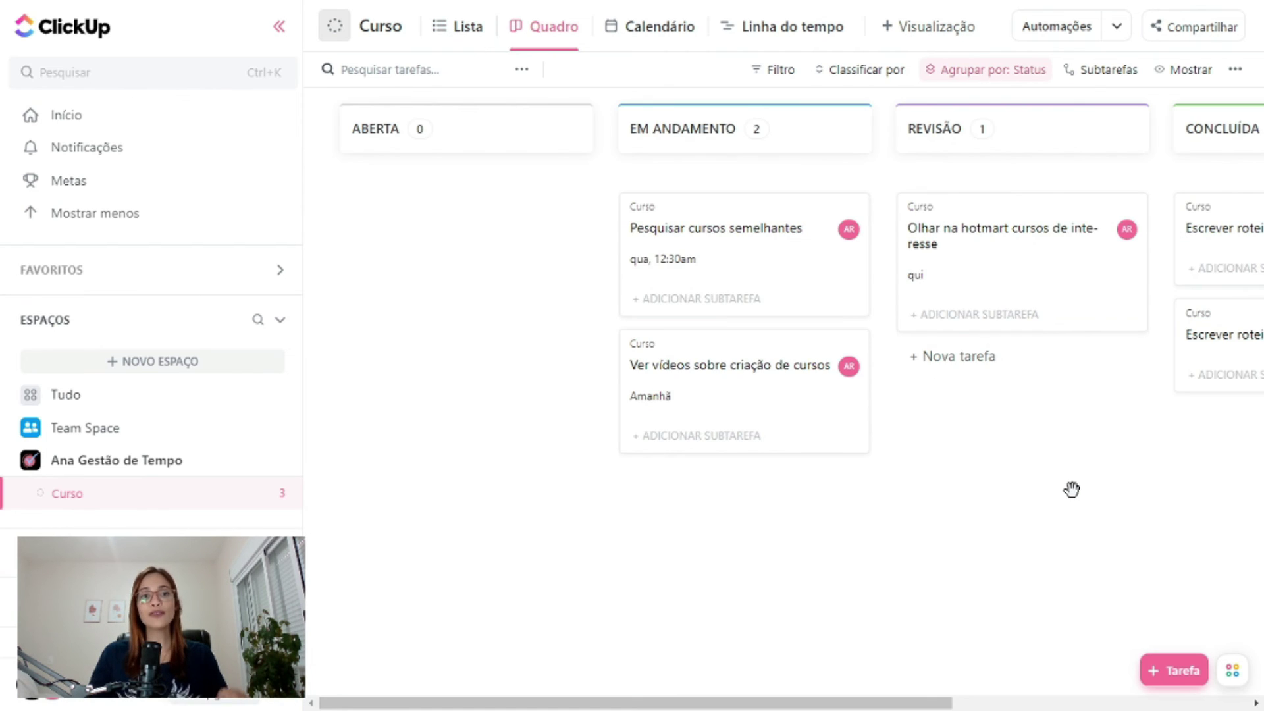
scroll(1072, 493, "right", 2)
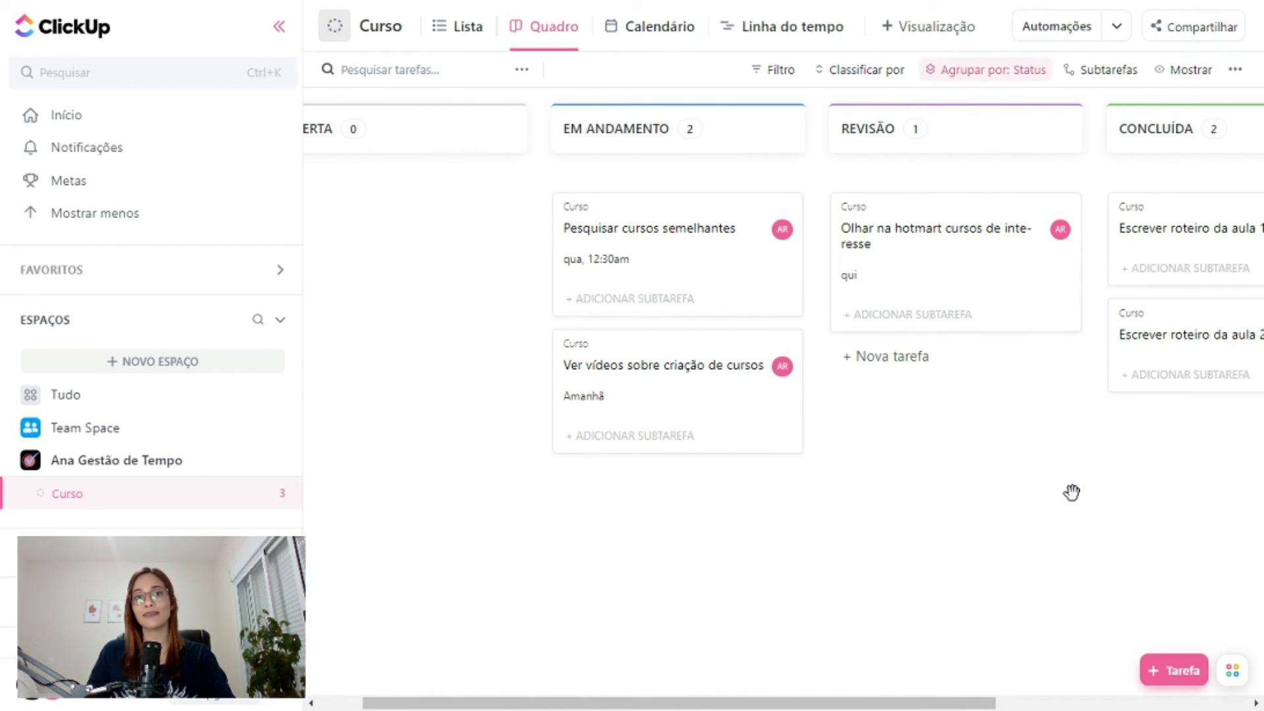
scroll(1072, 493, "right", 5)
scroll(1072, 493, "right", 1)
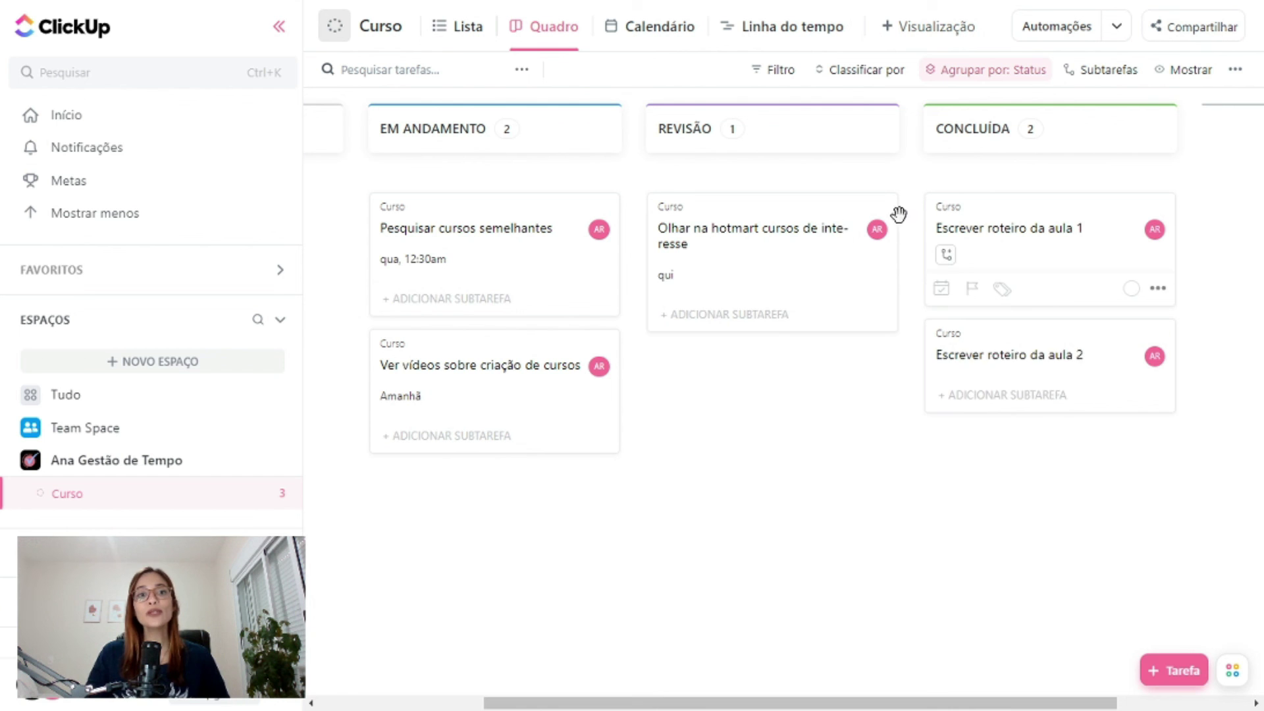
left_click(453, 27)
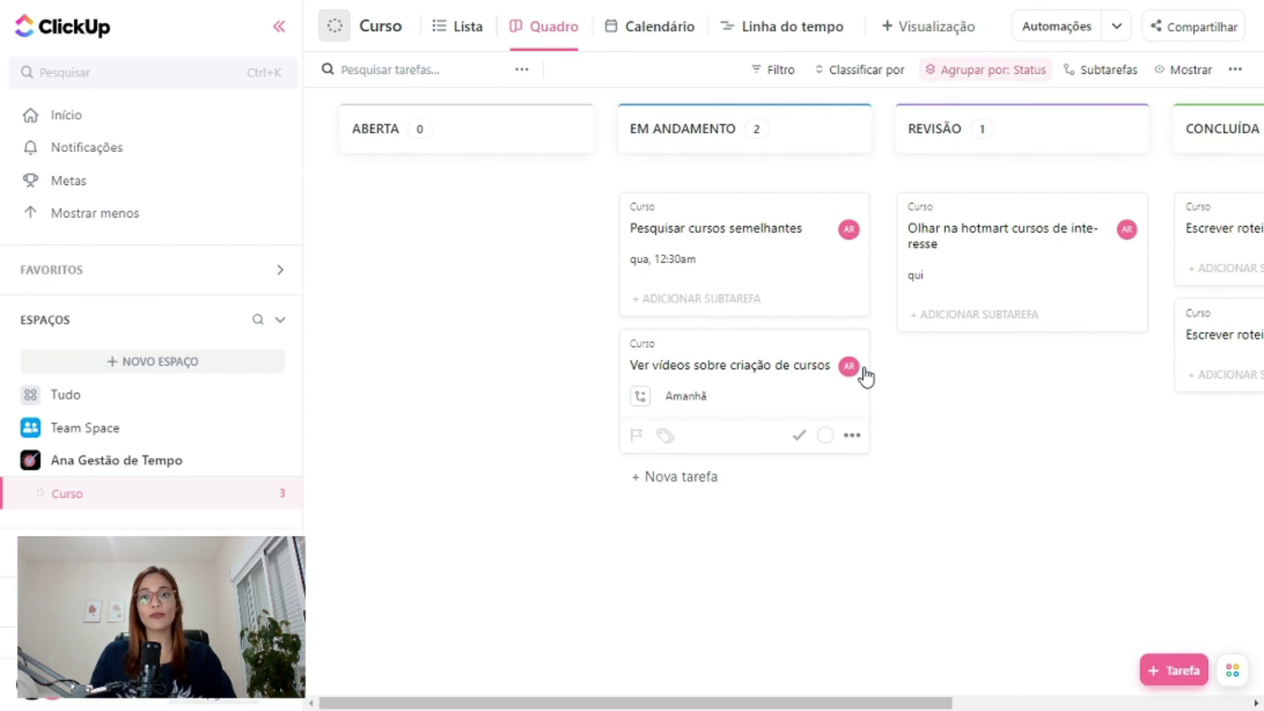
Move the "Olhar na hotmart cursos de interesse" card from REVISÃO to CONCLUÍDA in the Quadro view.
scroll(867, 375, "right", 6)
scroll(582, 250, "right", 1)
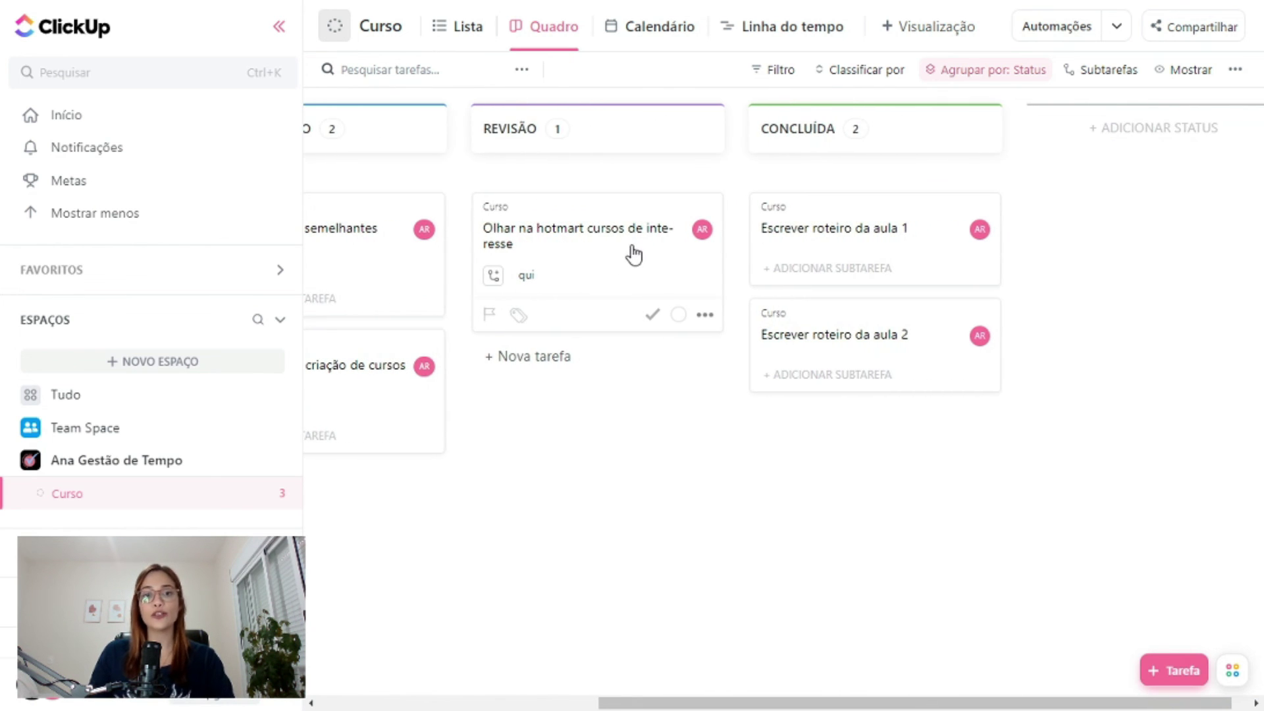
left_click_drag(556, 237, 849, 444)
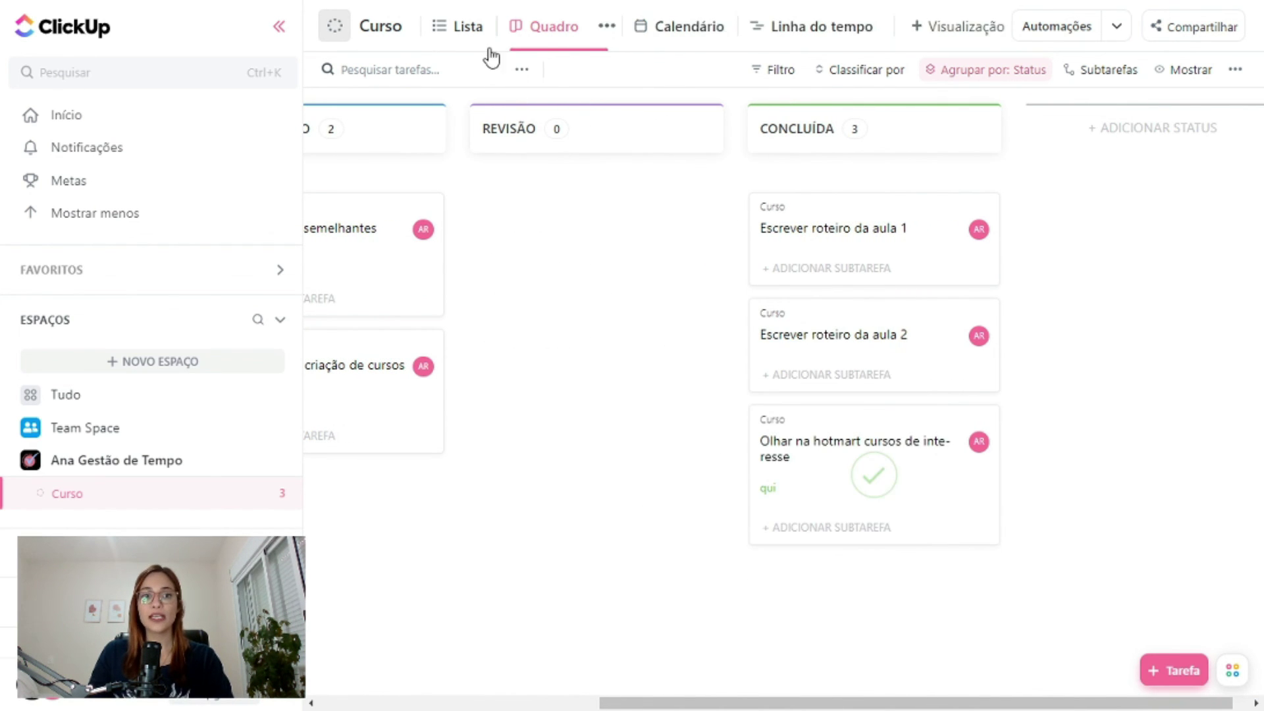
Check the moved task's status in the Lista view and return to the status columns of the Quadro view.
left_click(456, 31)
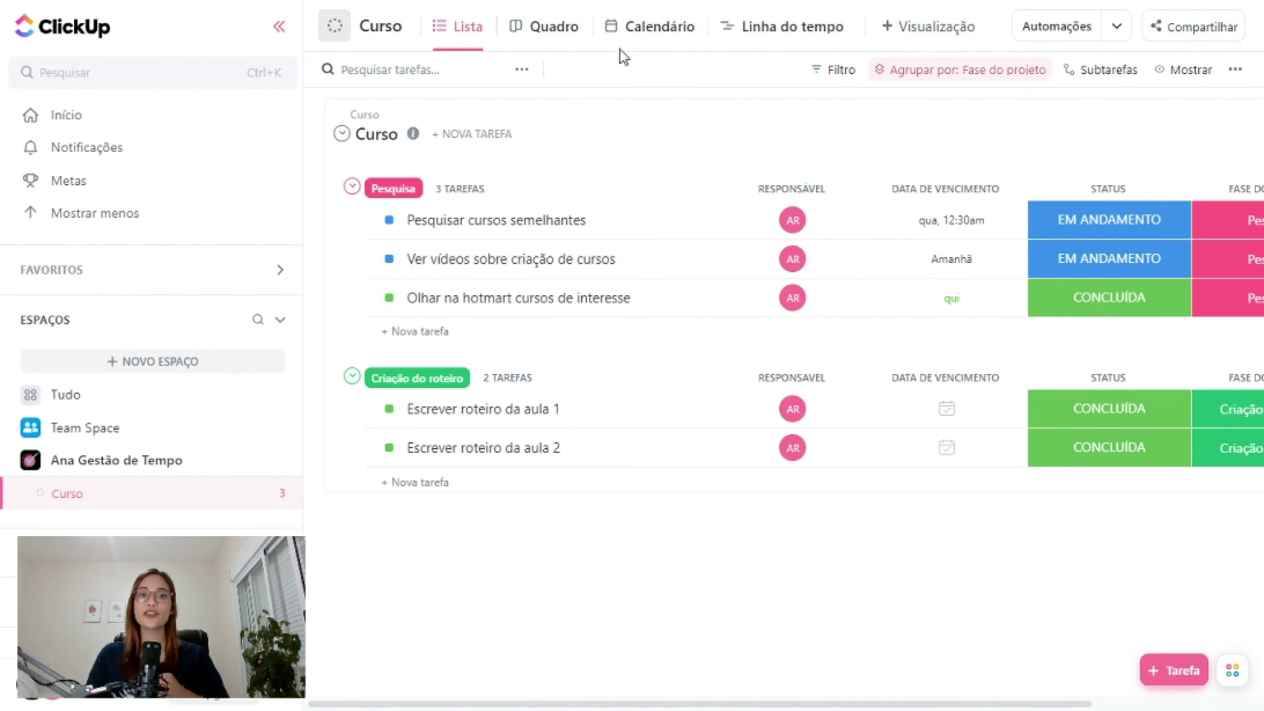
left_click(544, 27)
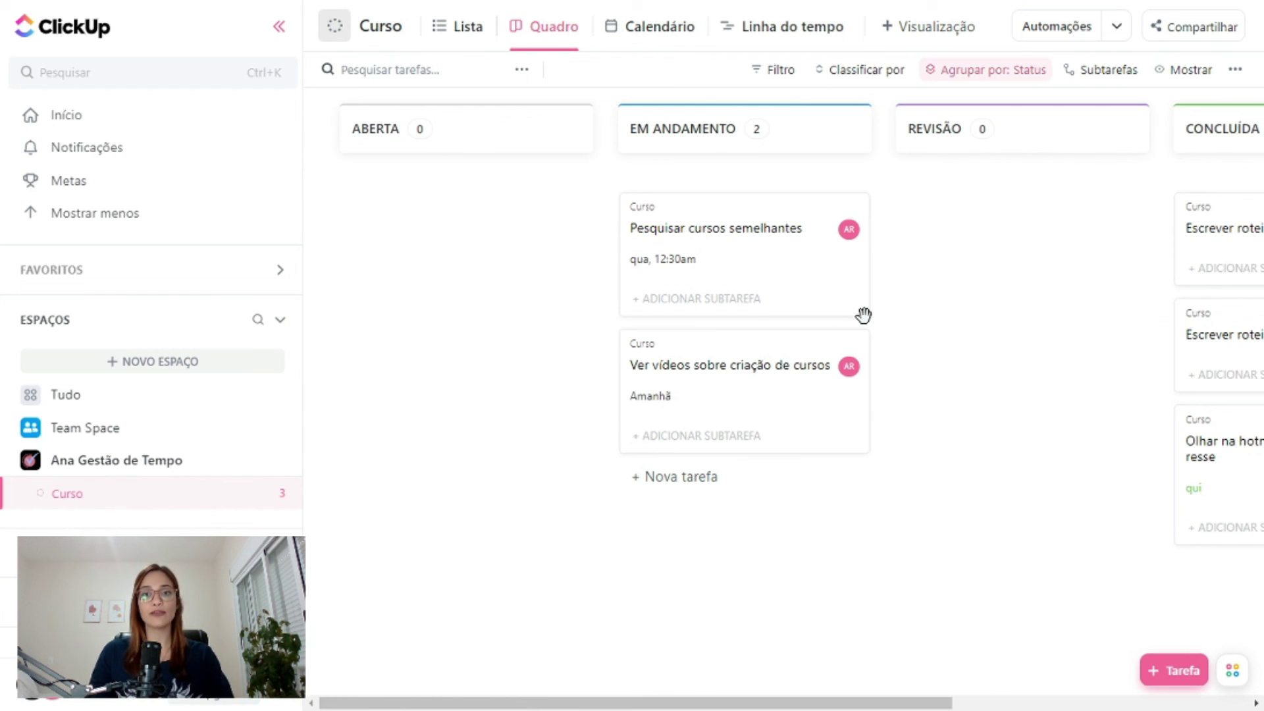
scroll(863, 316, "right", 5)
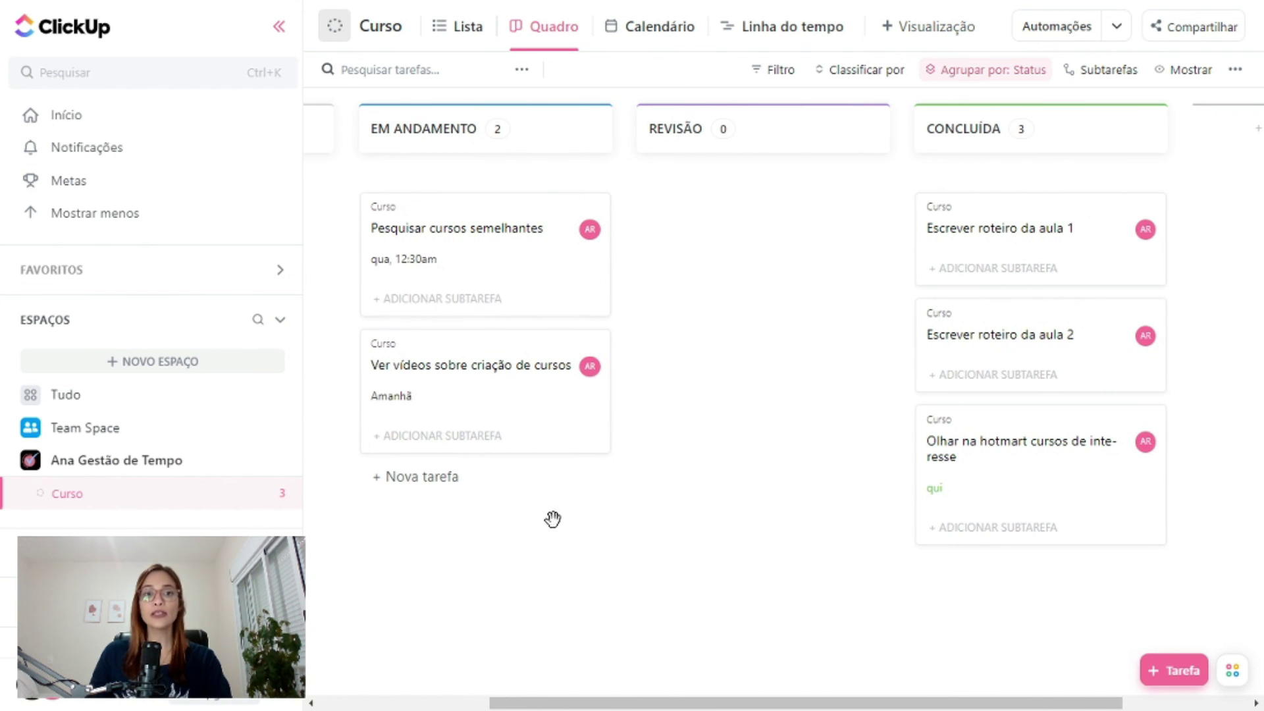
mouse_move(1100, 363)
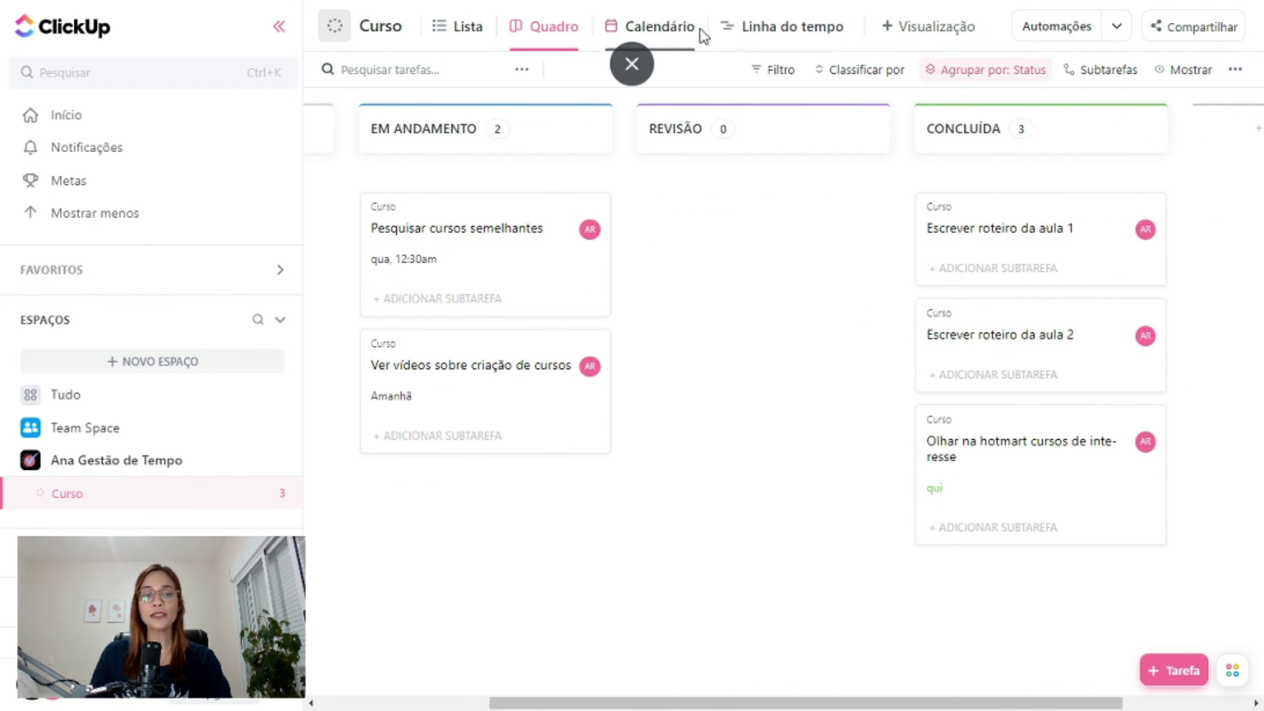
Show the Curso tasks in the Calendário view with the time period set to Semana.
left_click(652, 27)
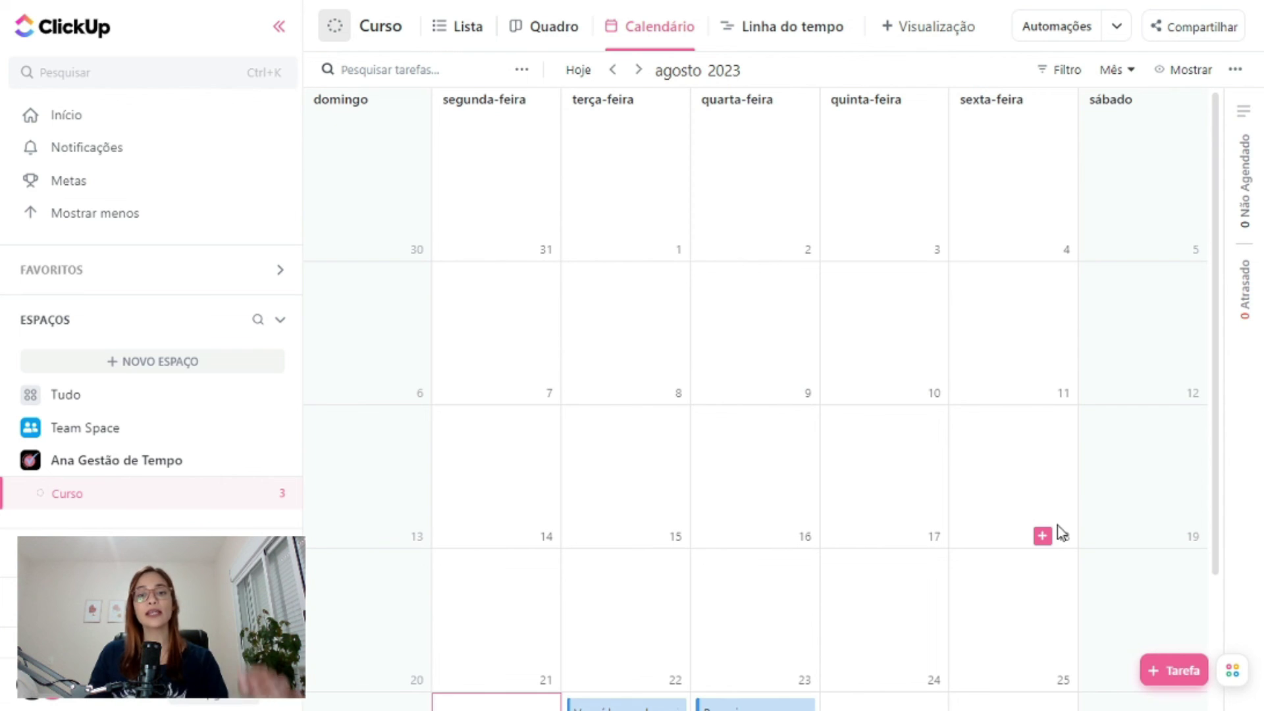
scroll(1067, 517, "down", 2)
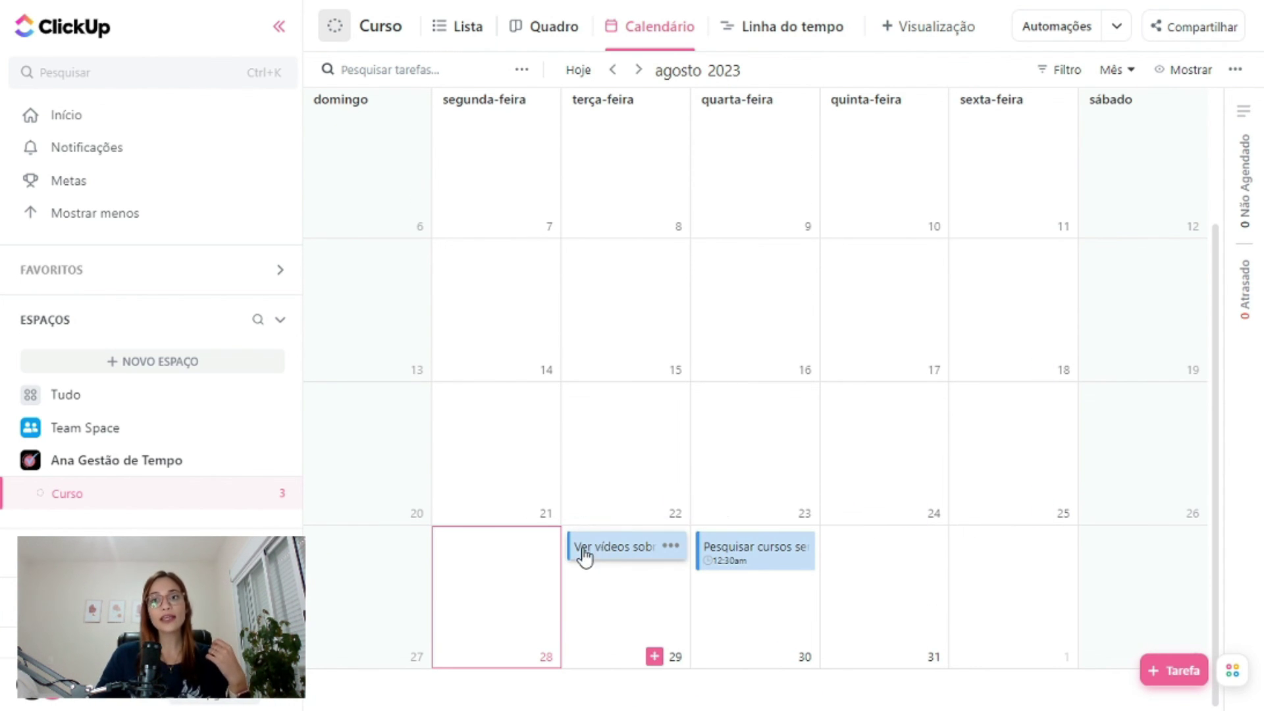
left_click(1123, 70)
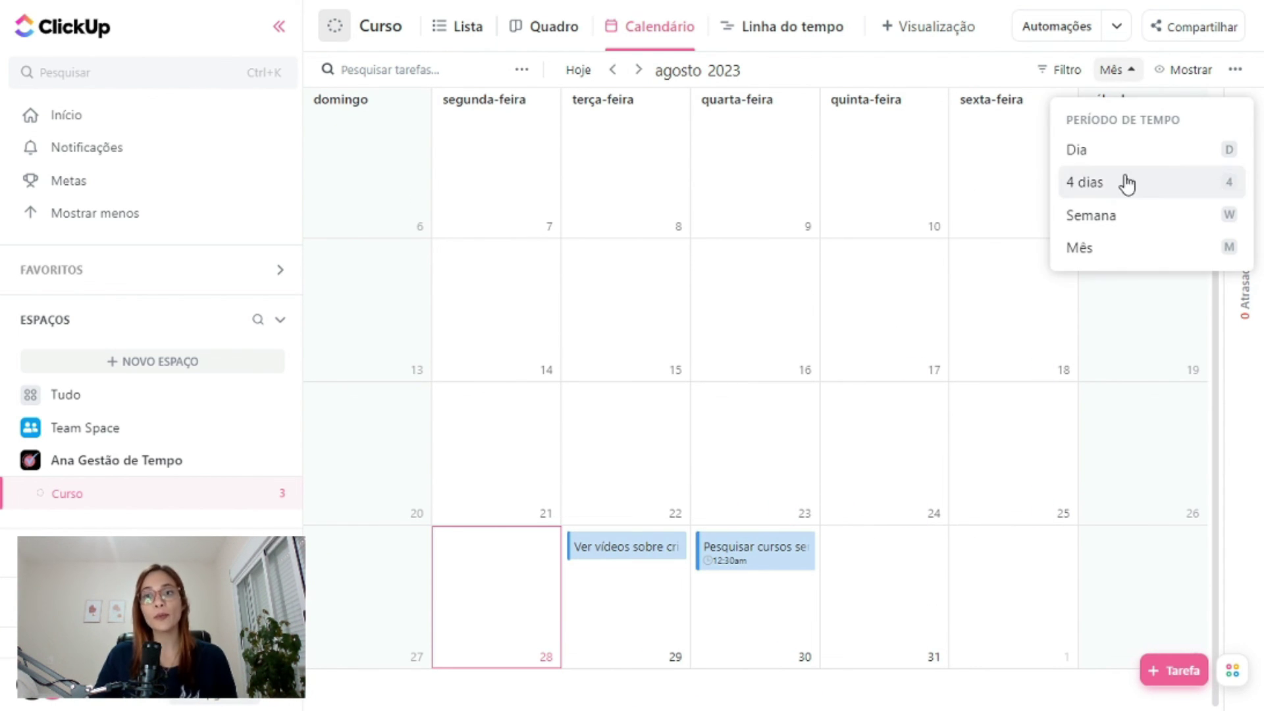
left_click(1119, 219)
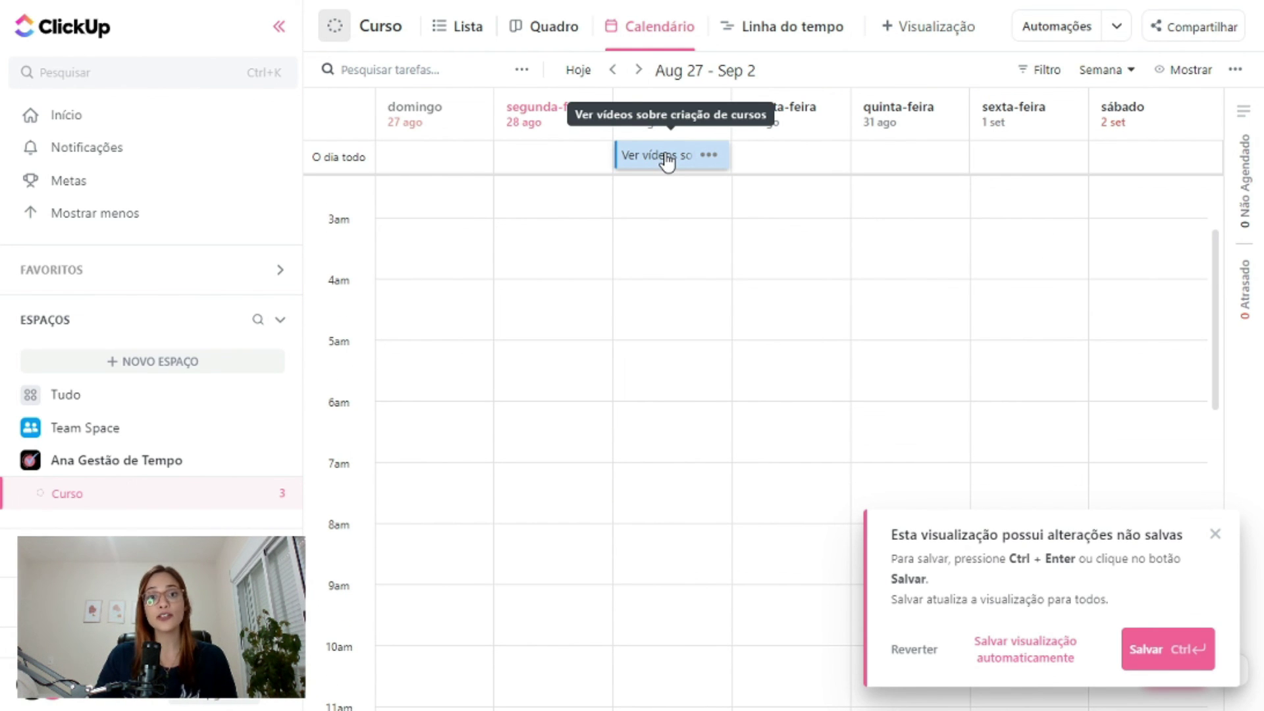
Reschedule the "Ver vídeos sobre criação de cursos" task to Thursday, 31 August, 5:30am–6:30am in the calendar and save the view changes.
left_click_drag(623, 360, 886, 414)
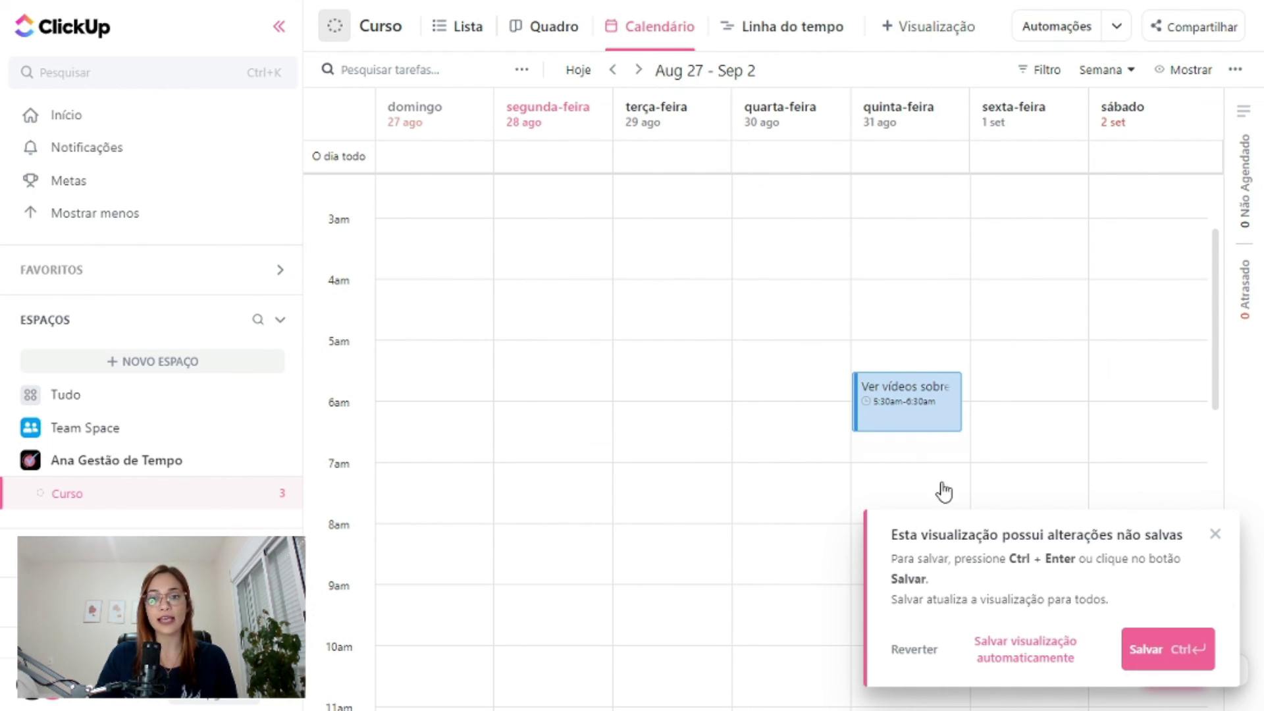
left_click(1127, 652)
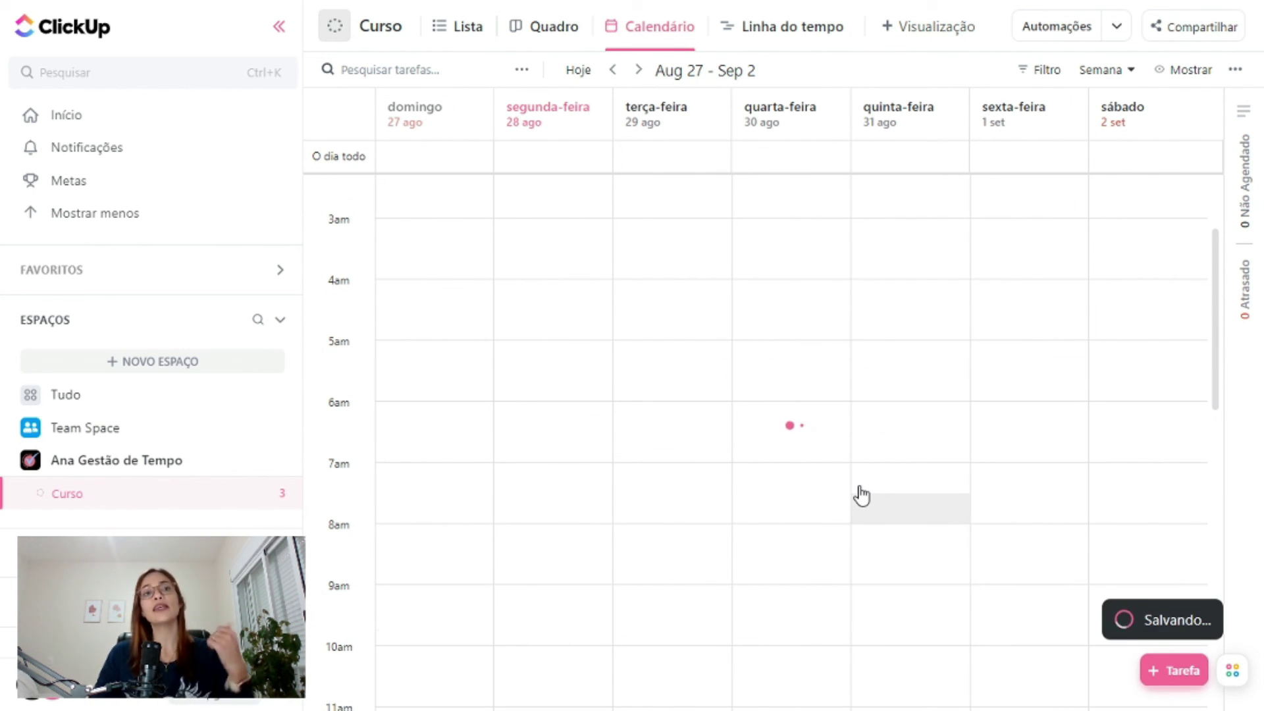
Bring up the tasks in the Linha do tempo view and add a Gantt view to the Curso list.
left_click(784, 26)
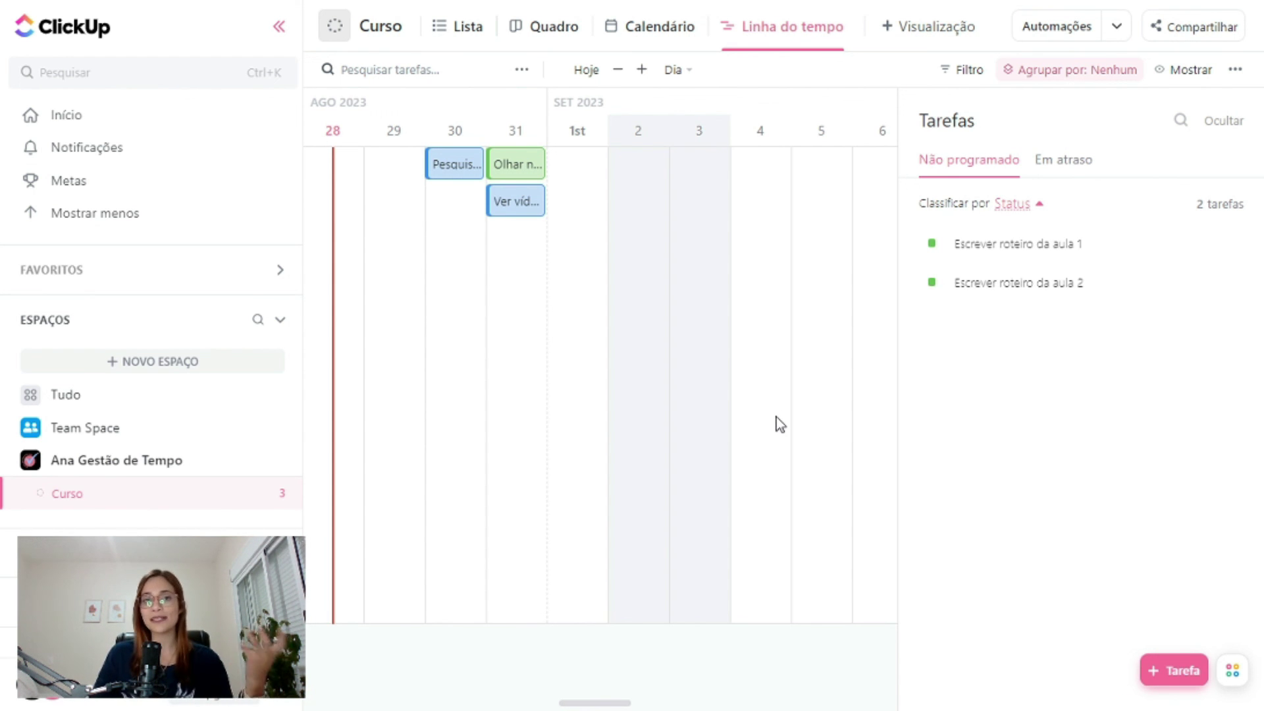
left_click(927, 25)
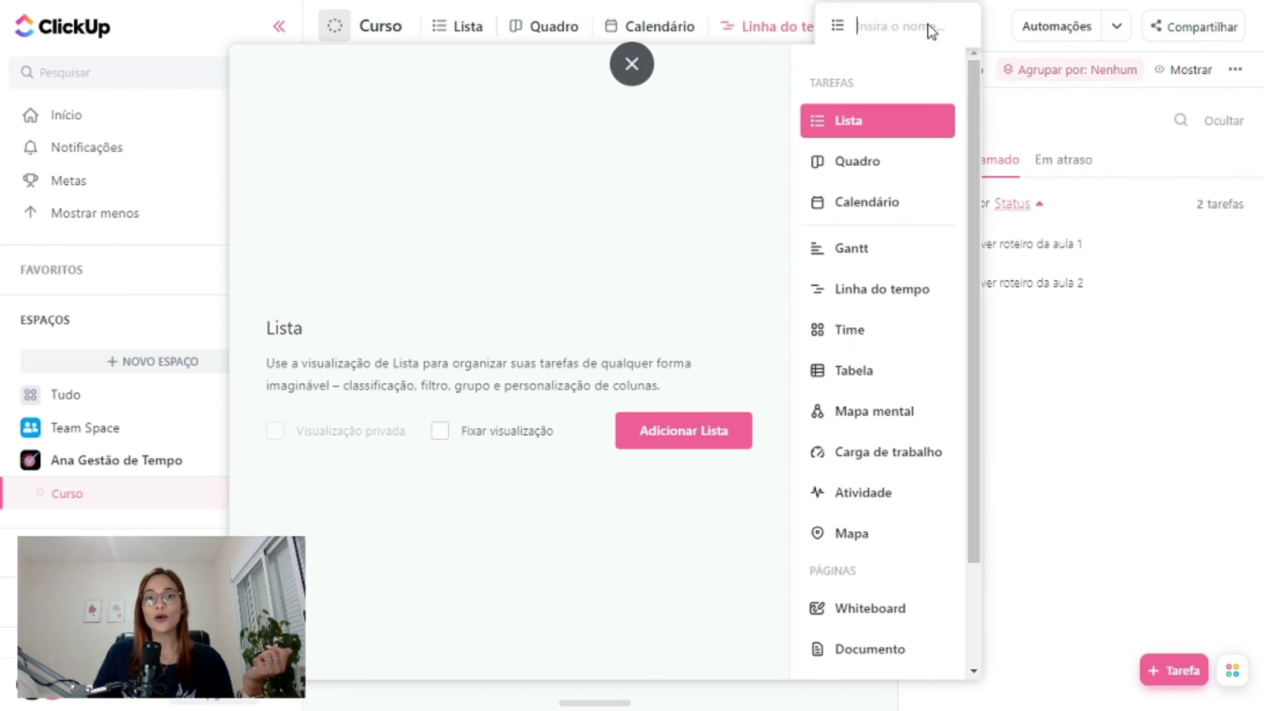
left_click(841, 253)
left_click(717, 436)
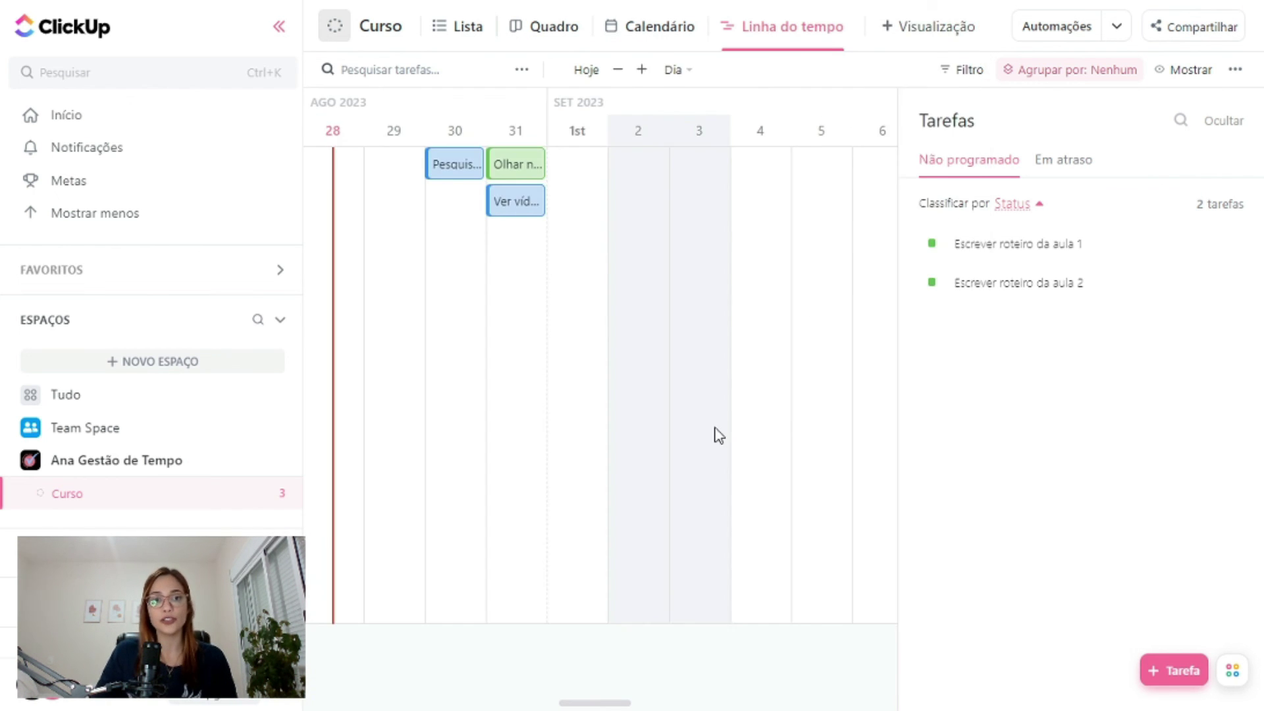